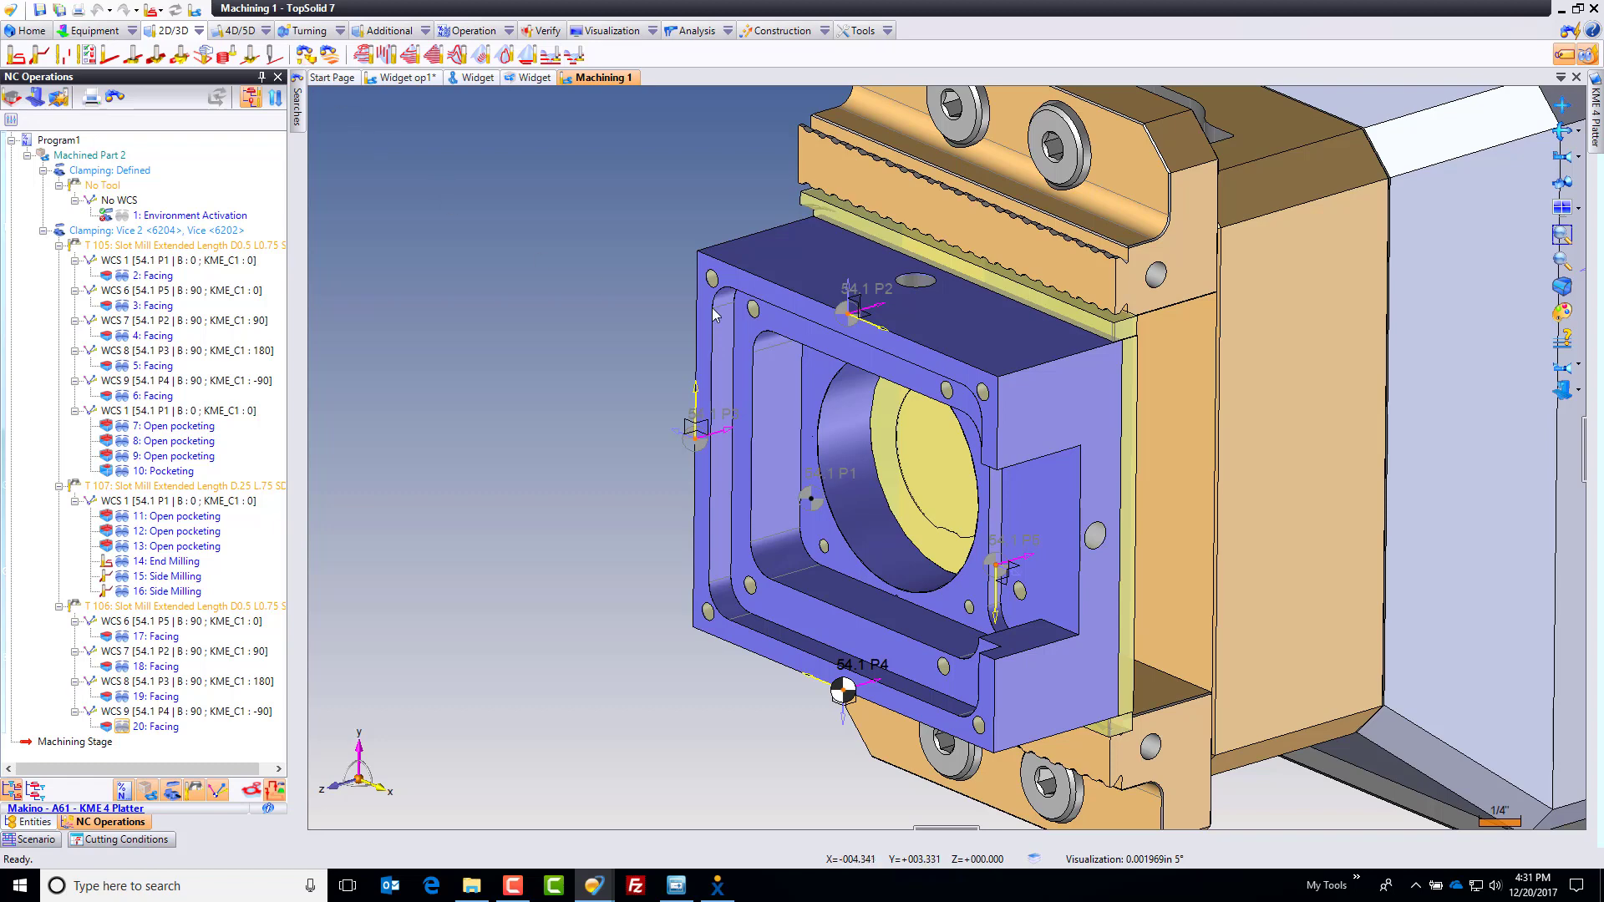
Create a centering/pointing hole machining operation on the front face's upper corner hole with the 1/4 SPOT tool.
right_click(984, 398)
mouse_move(1045, 293)
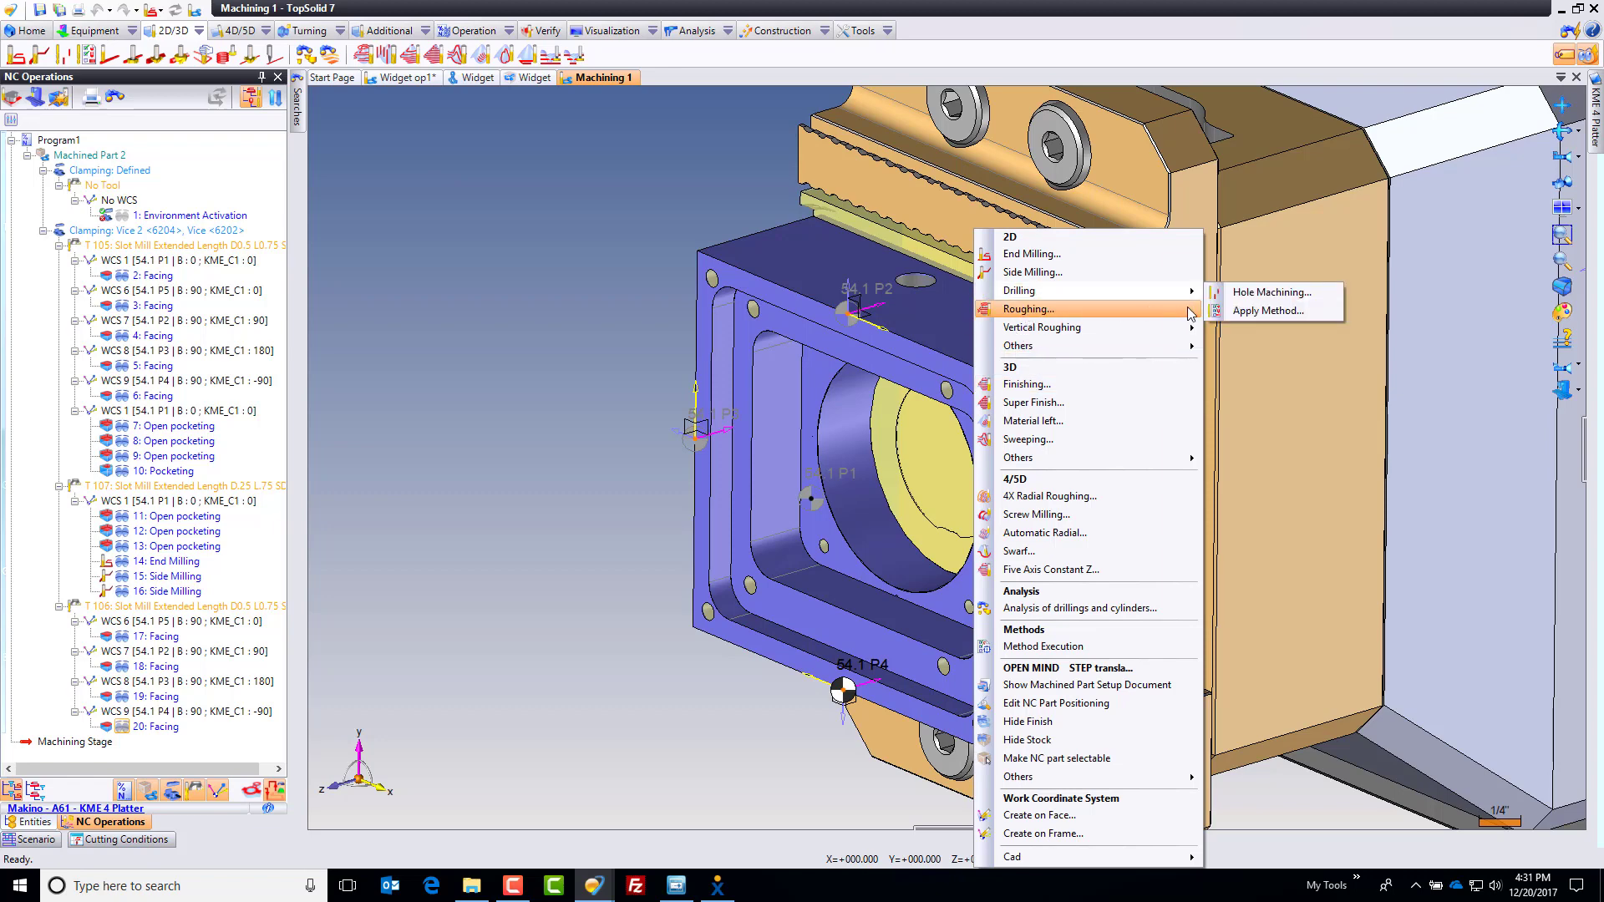
click(1245, 297)
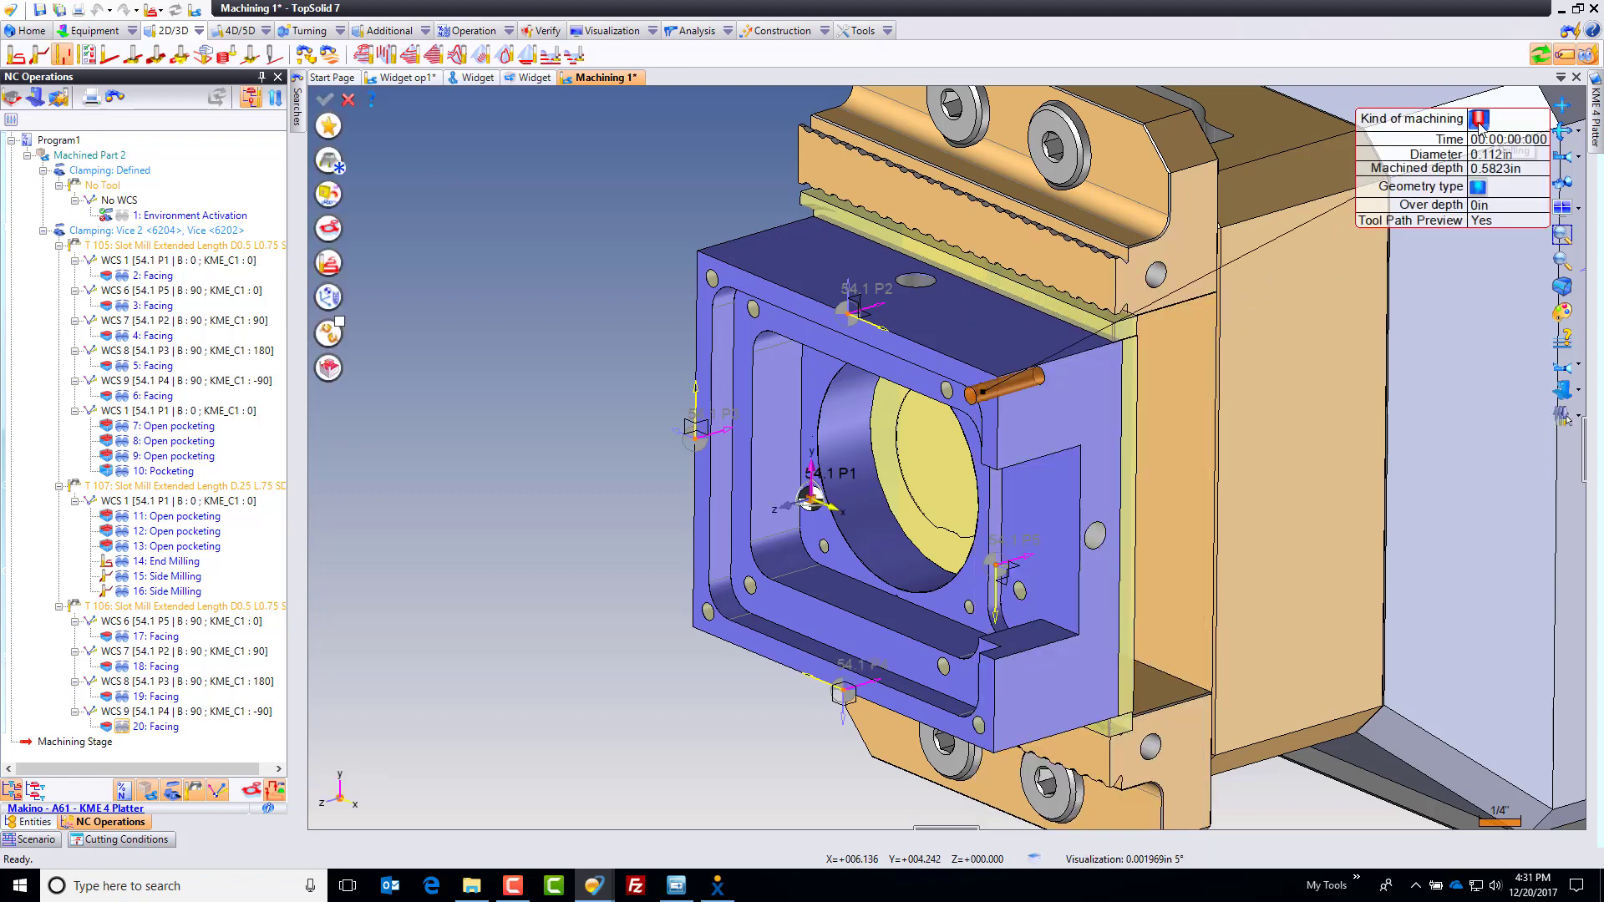
click(1478, 119)
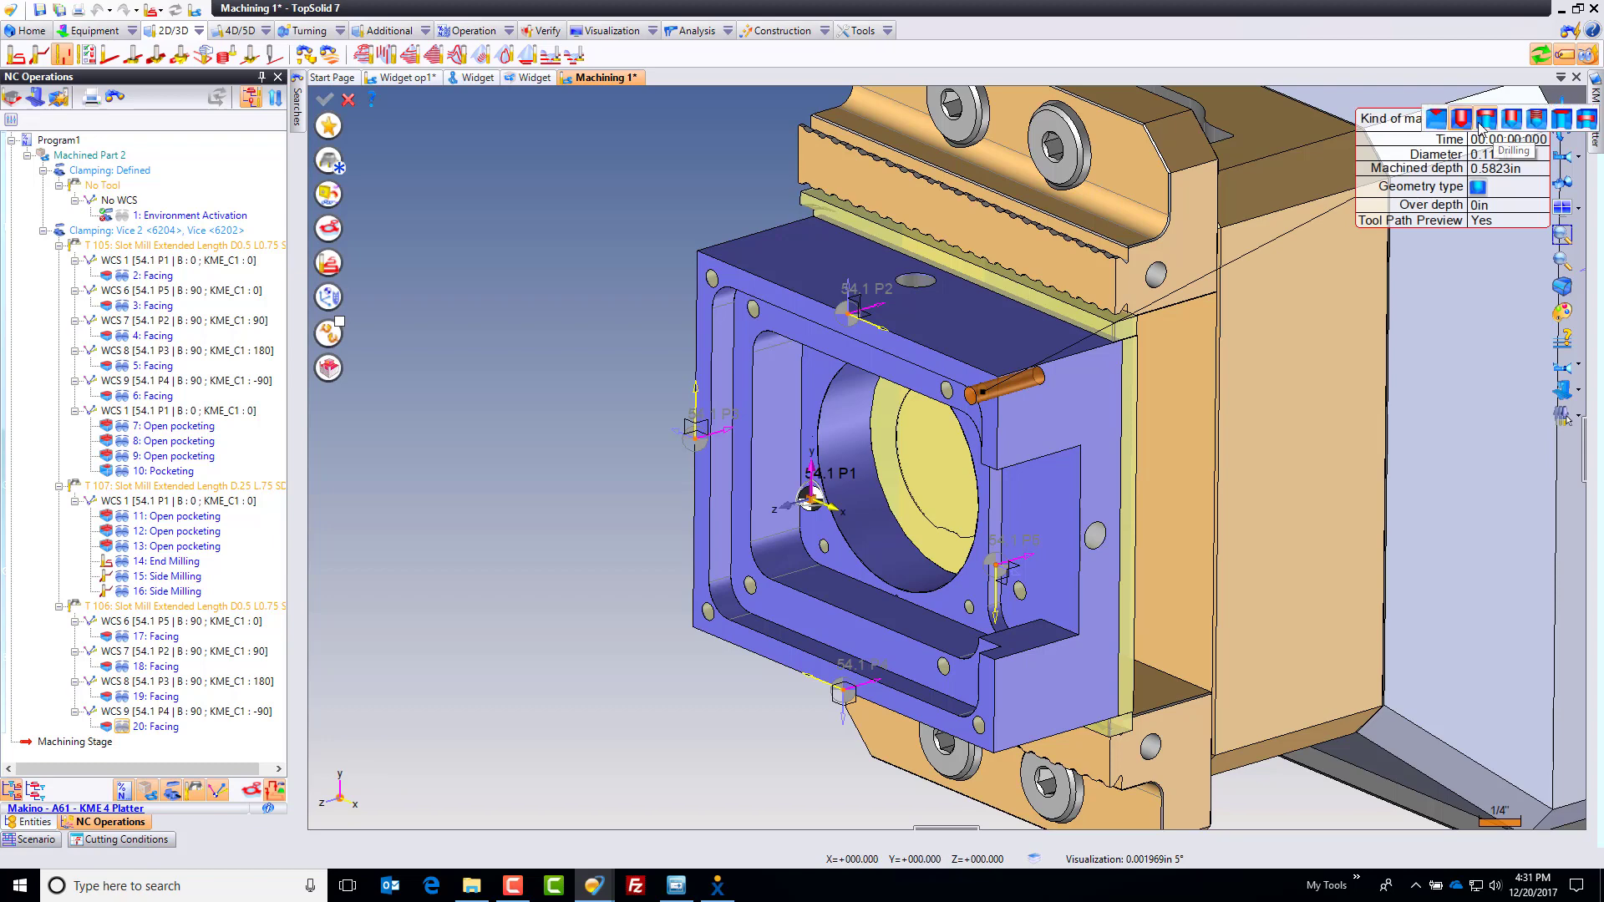
click(1436, 122)
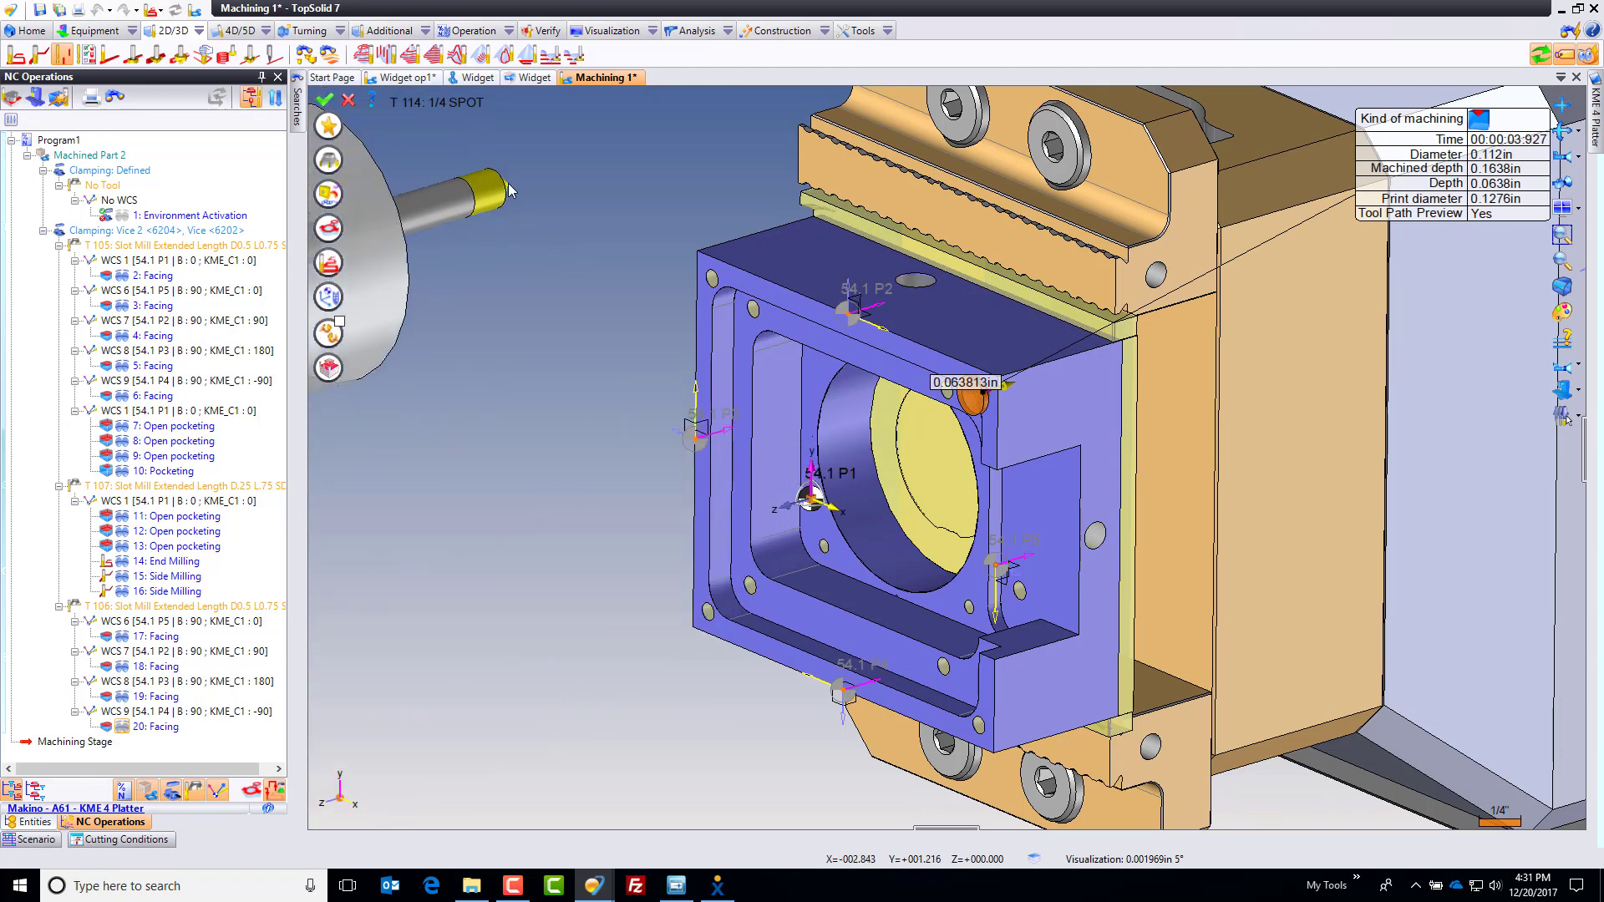
Review the spotting operation's depth and print diameter definitions.
scroll(509, 191, down, 2)
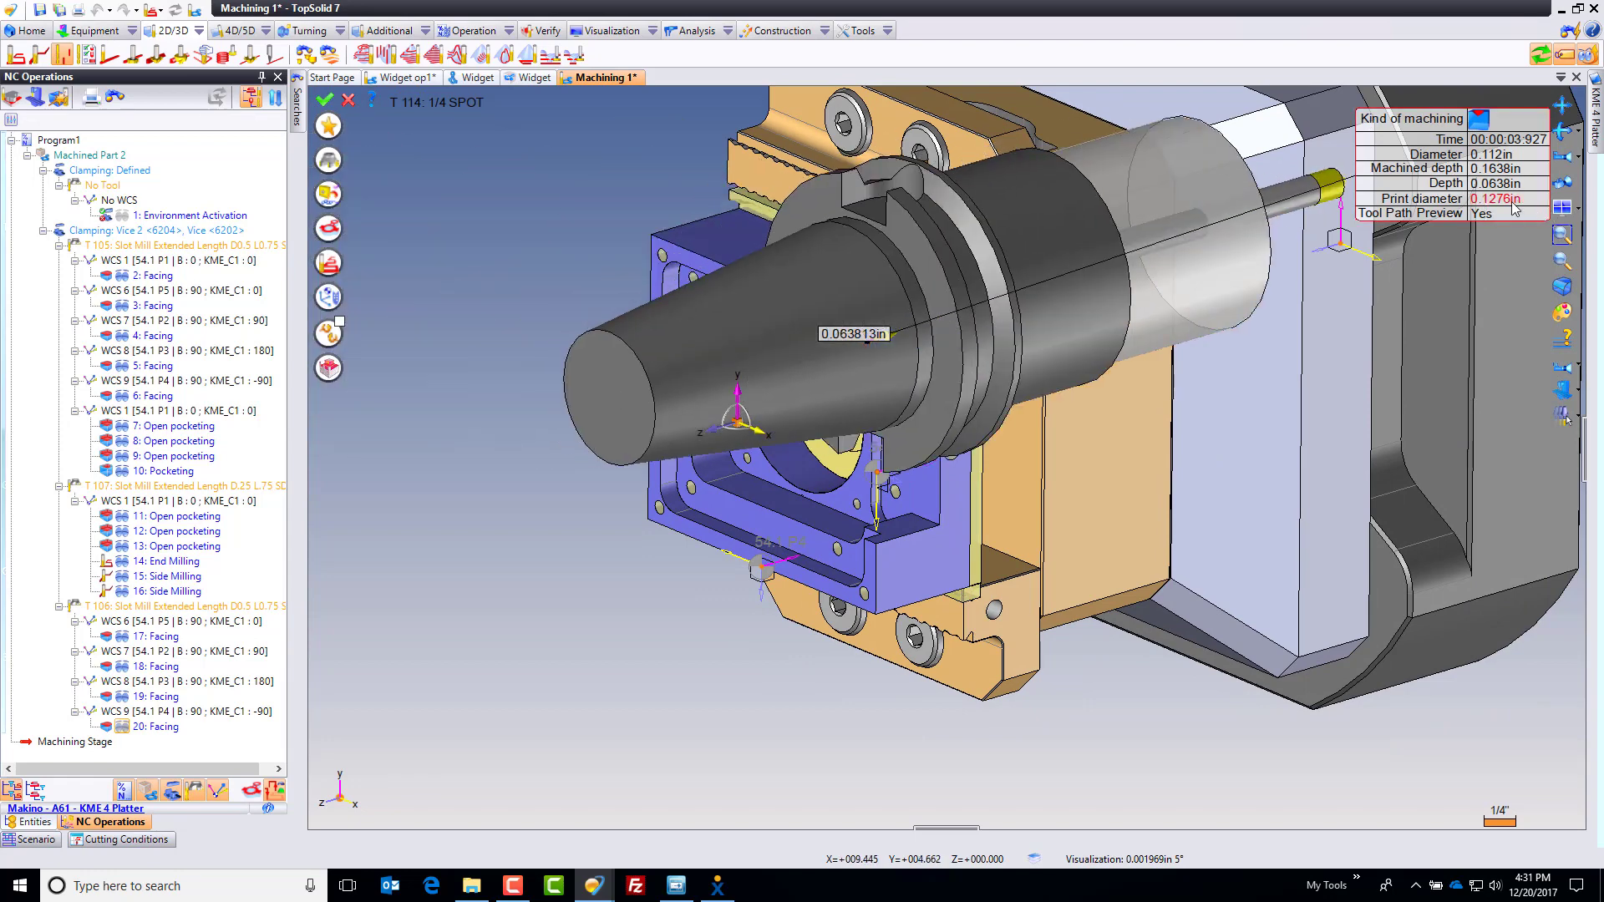
click(328, 262)
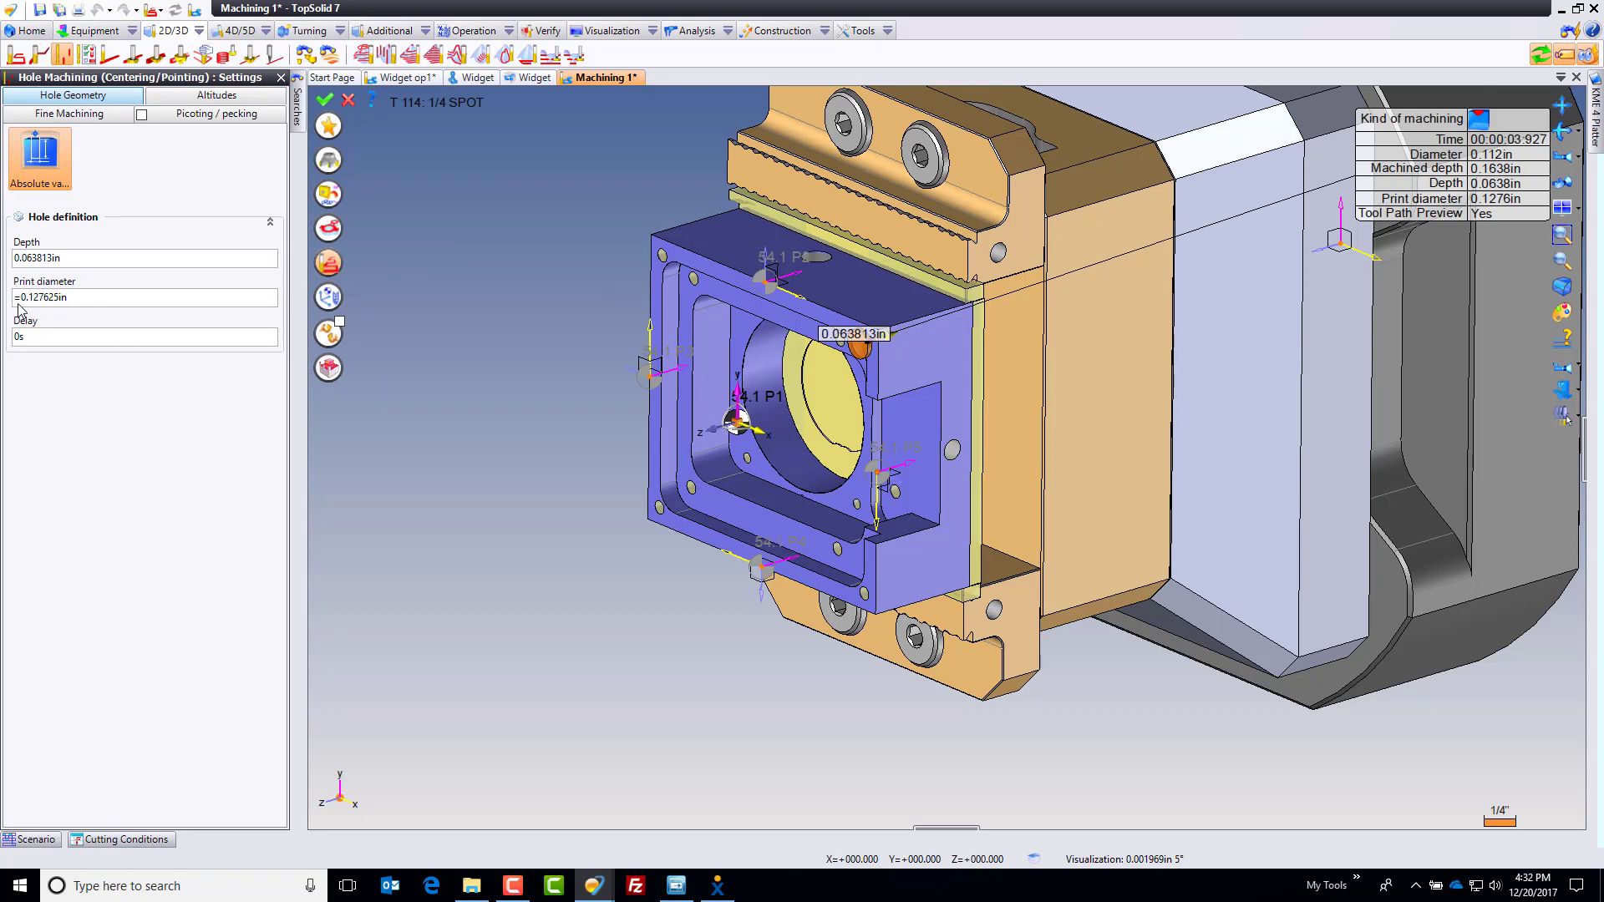
click(114, 298)
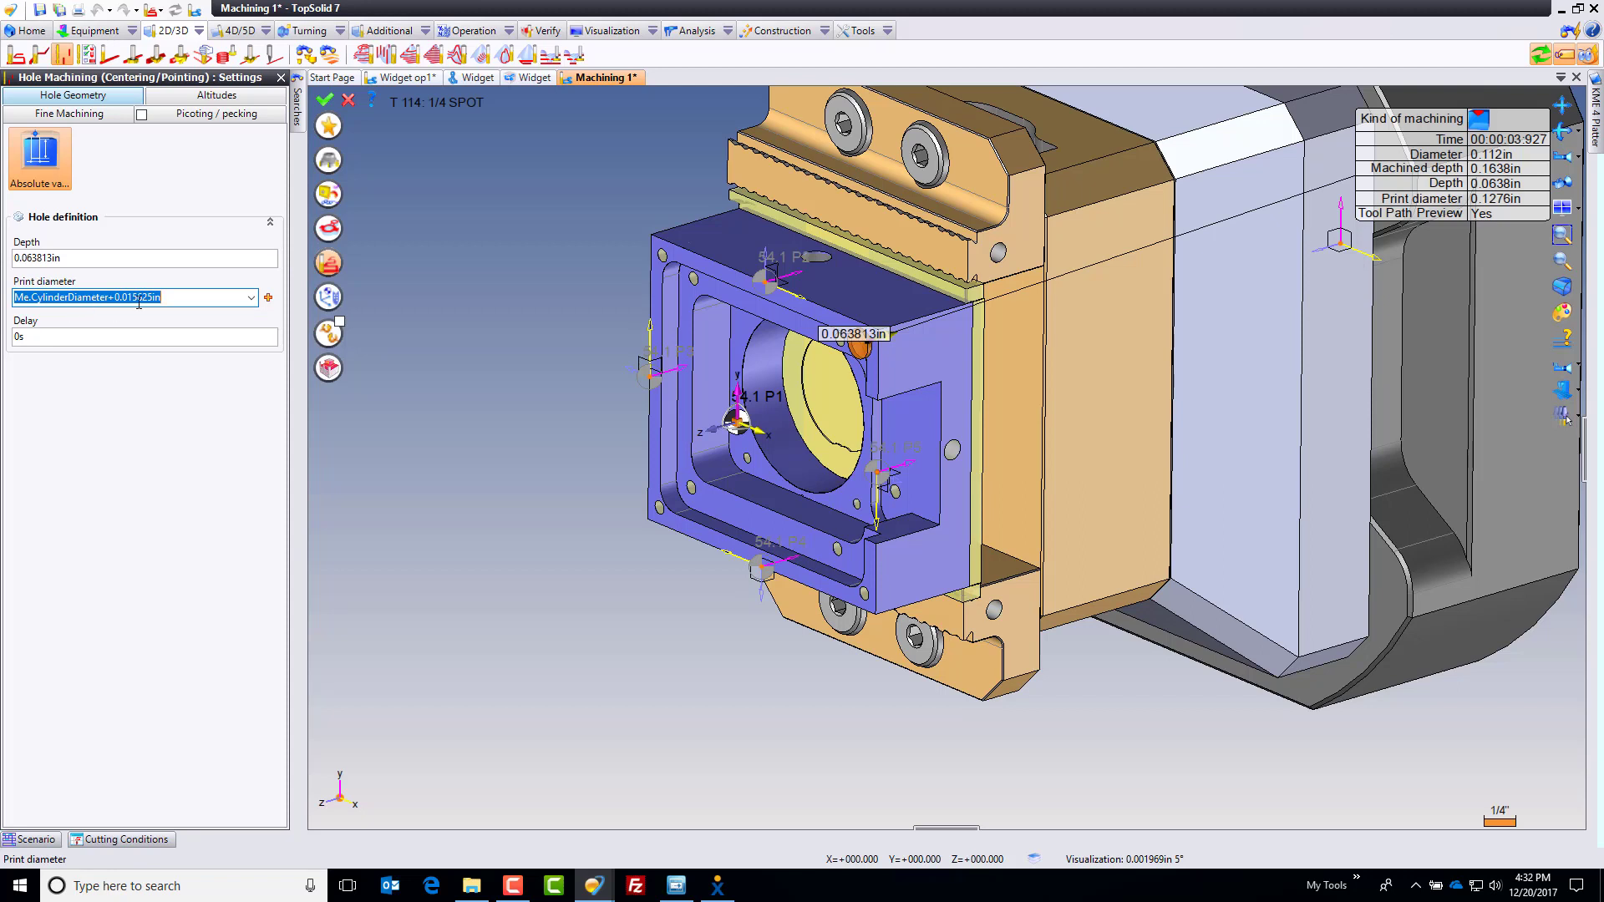
click(209, 264)
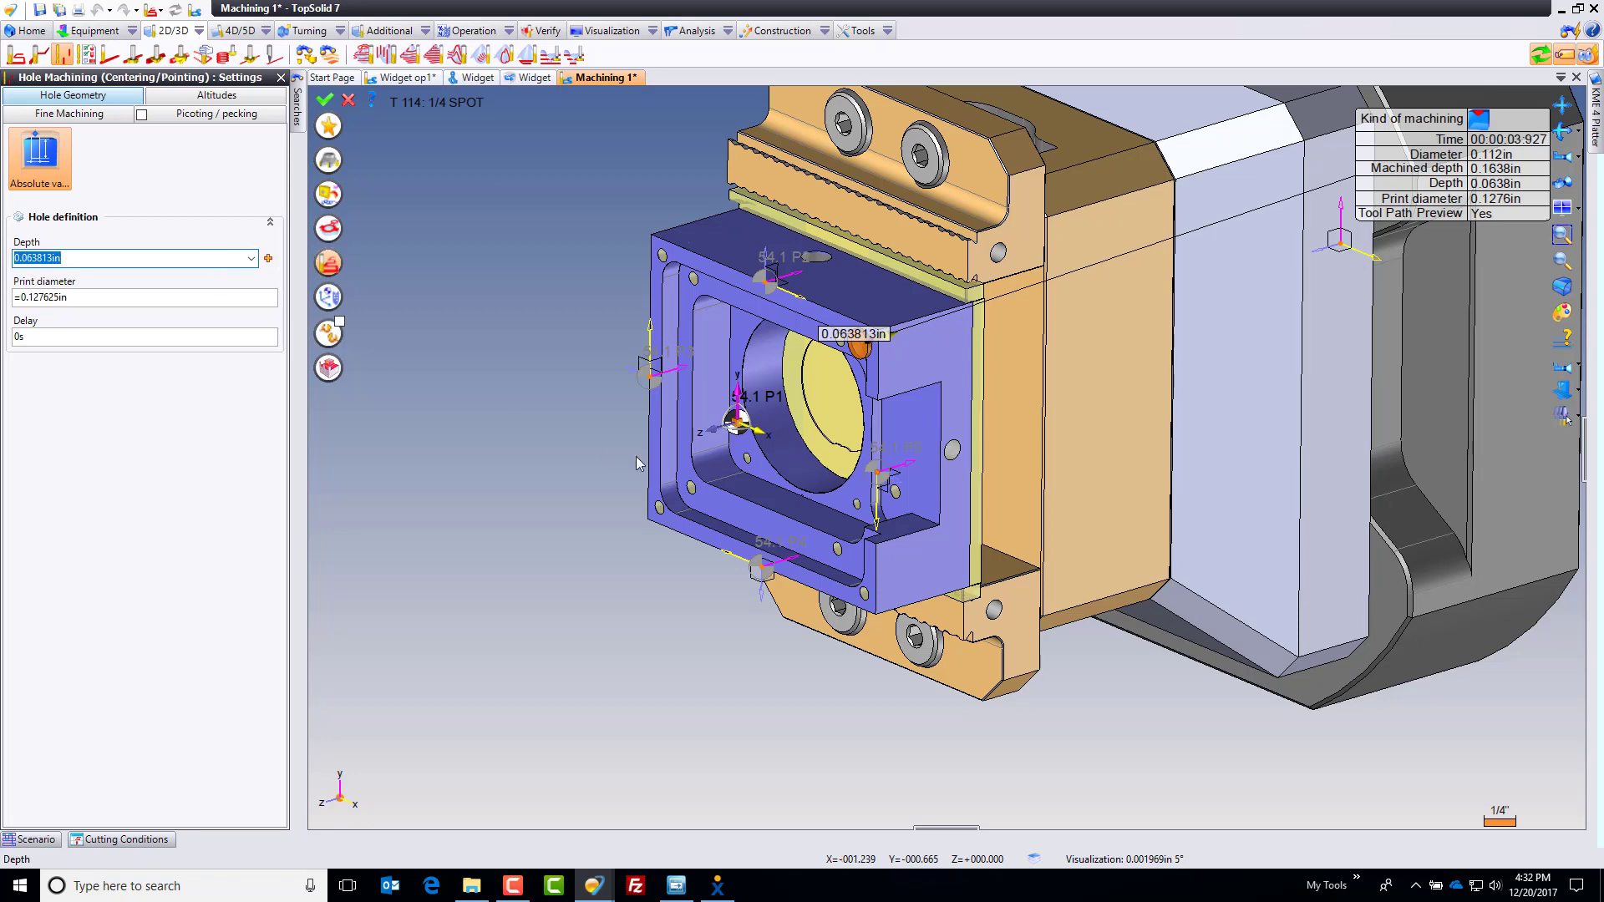
Add the similar corner holes to the spotting operation's geometry, excluding partial cylinders.
click(326, 233)
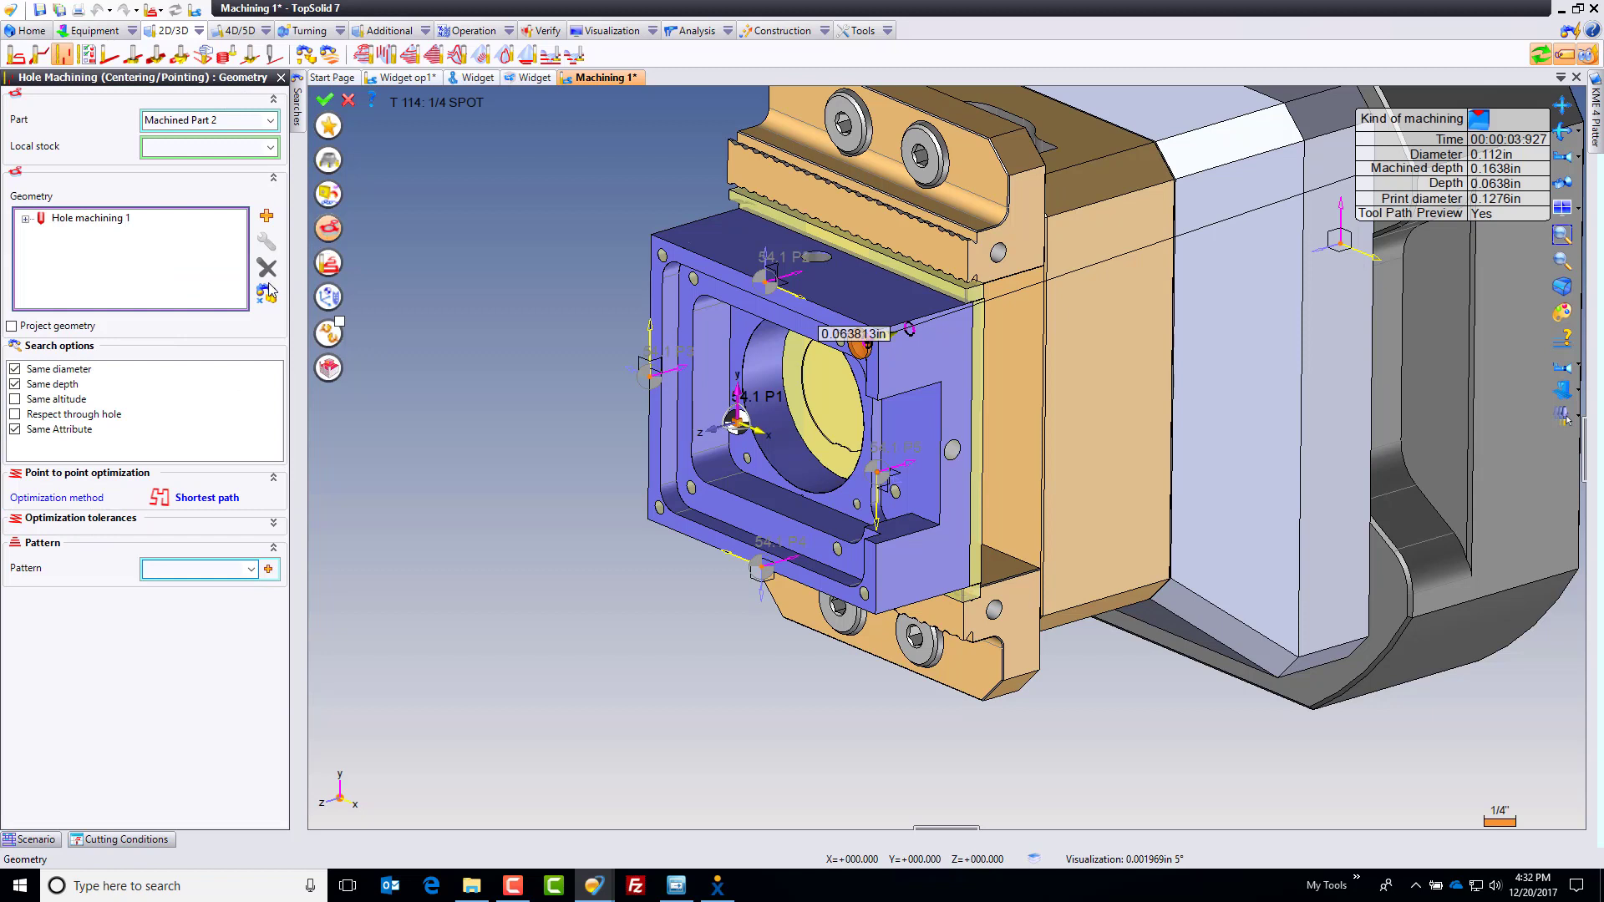
click(266, 296)
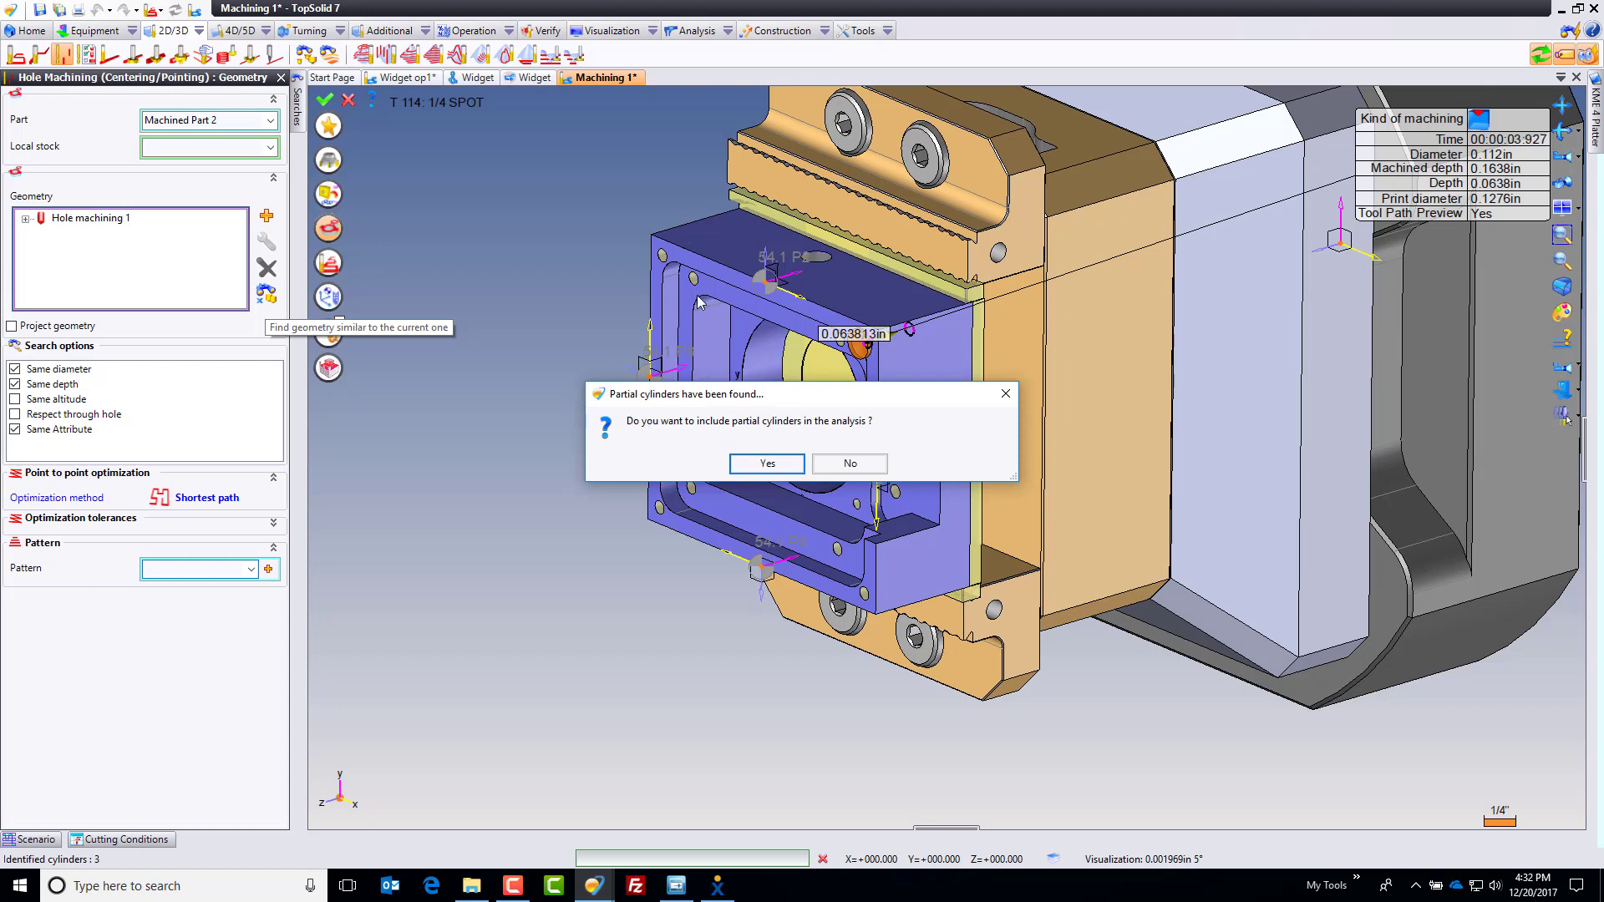
click(850, 464)
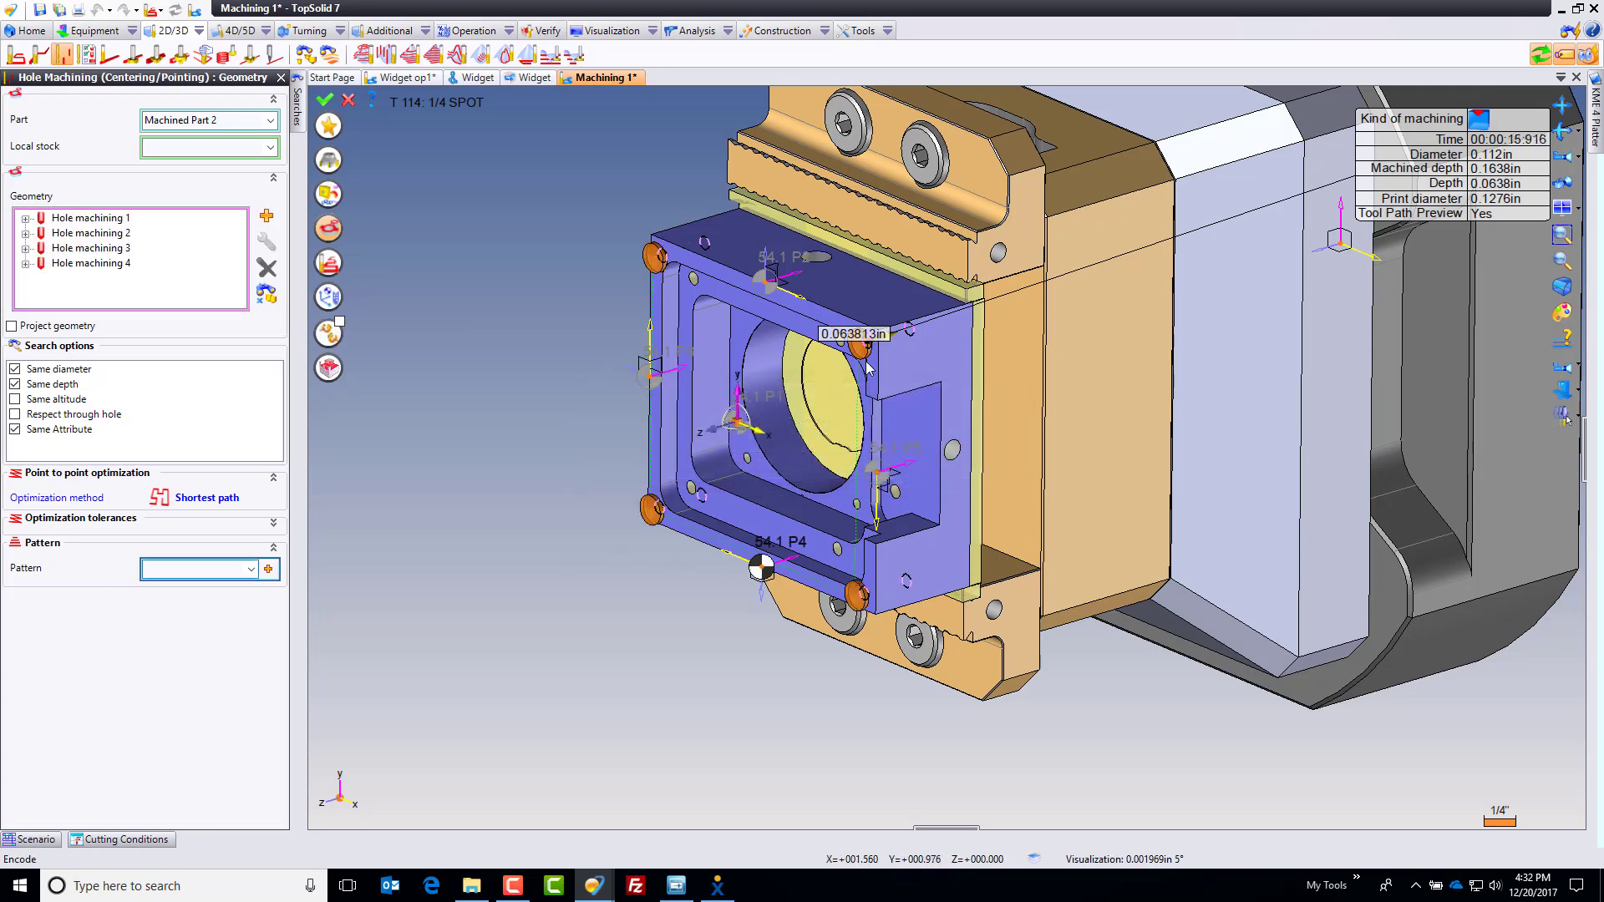
Set the spot drill's spindle rate to 5000 rpm and feed rate to 50 in/min, and validate the operation.
click(328, 194)
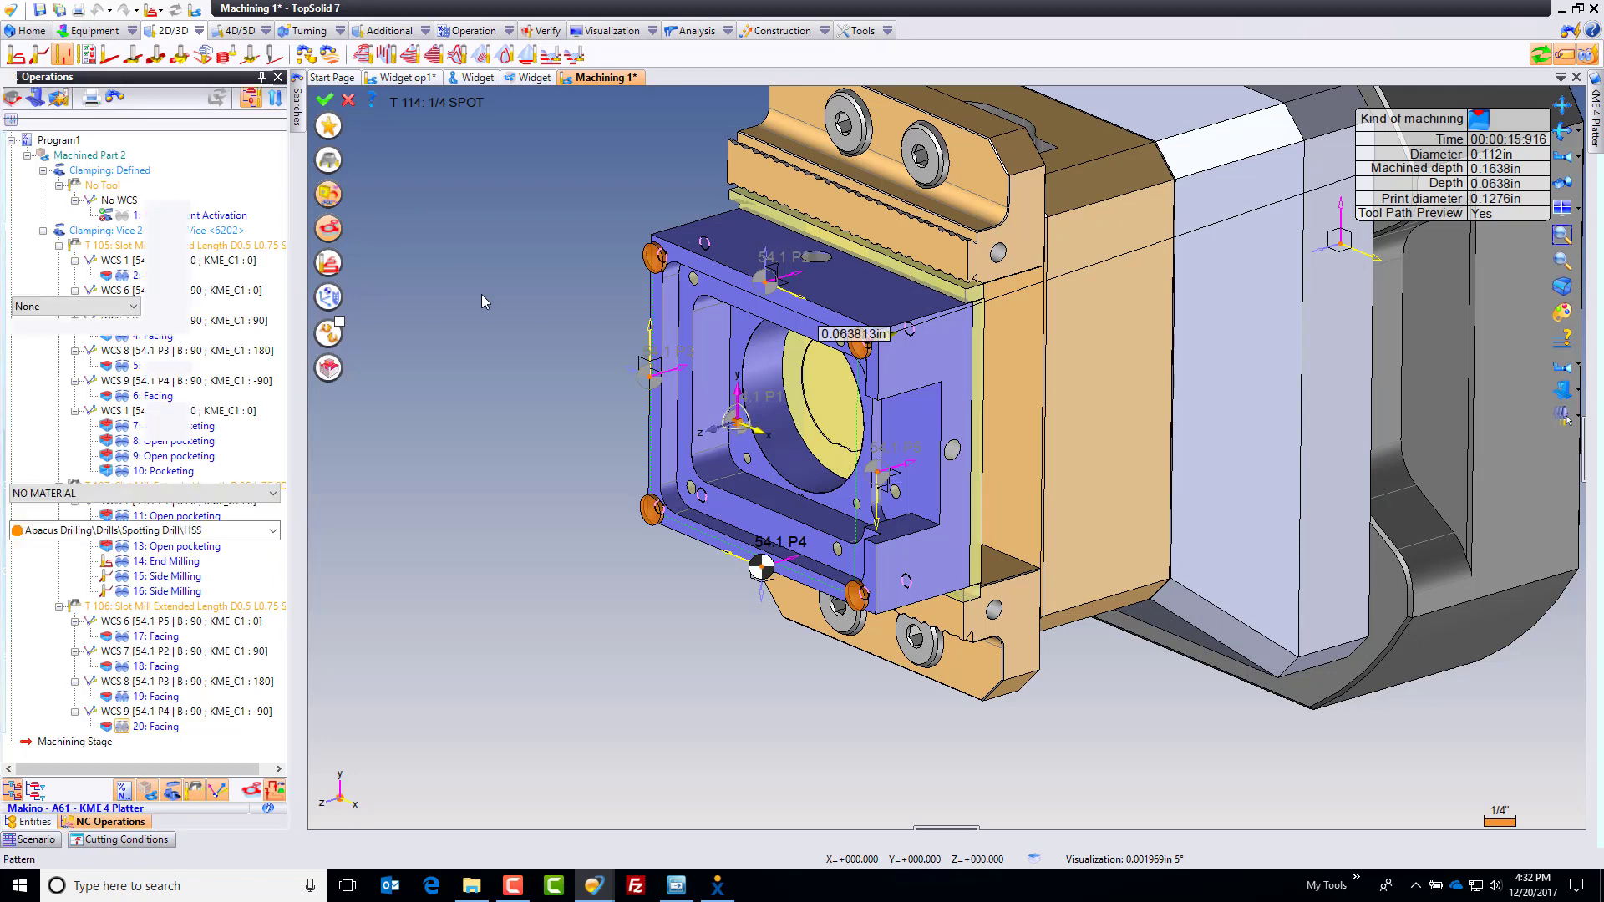
click(71, 247)
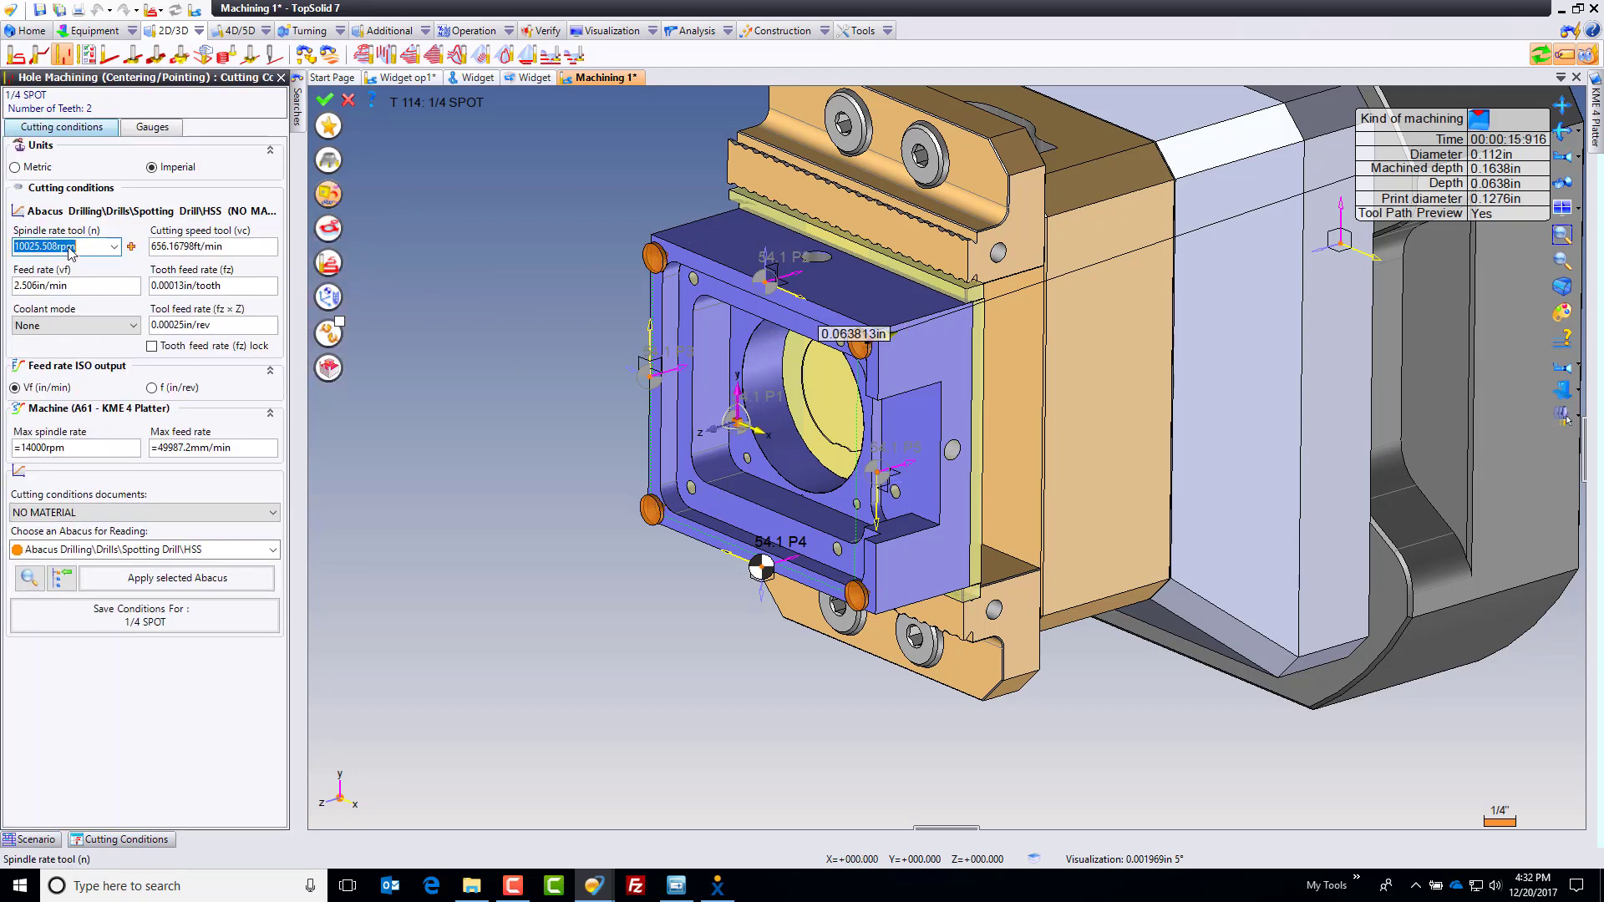
text(5000)
key(Tab)
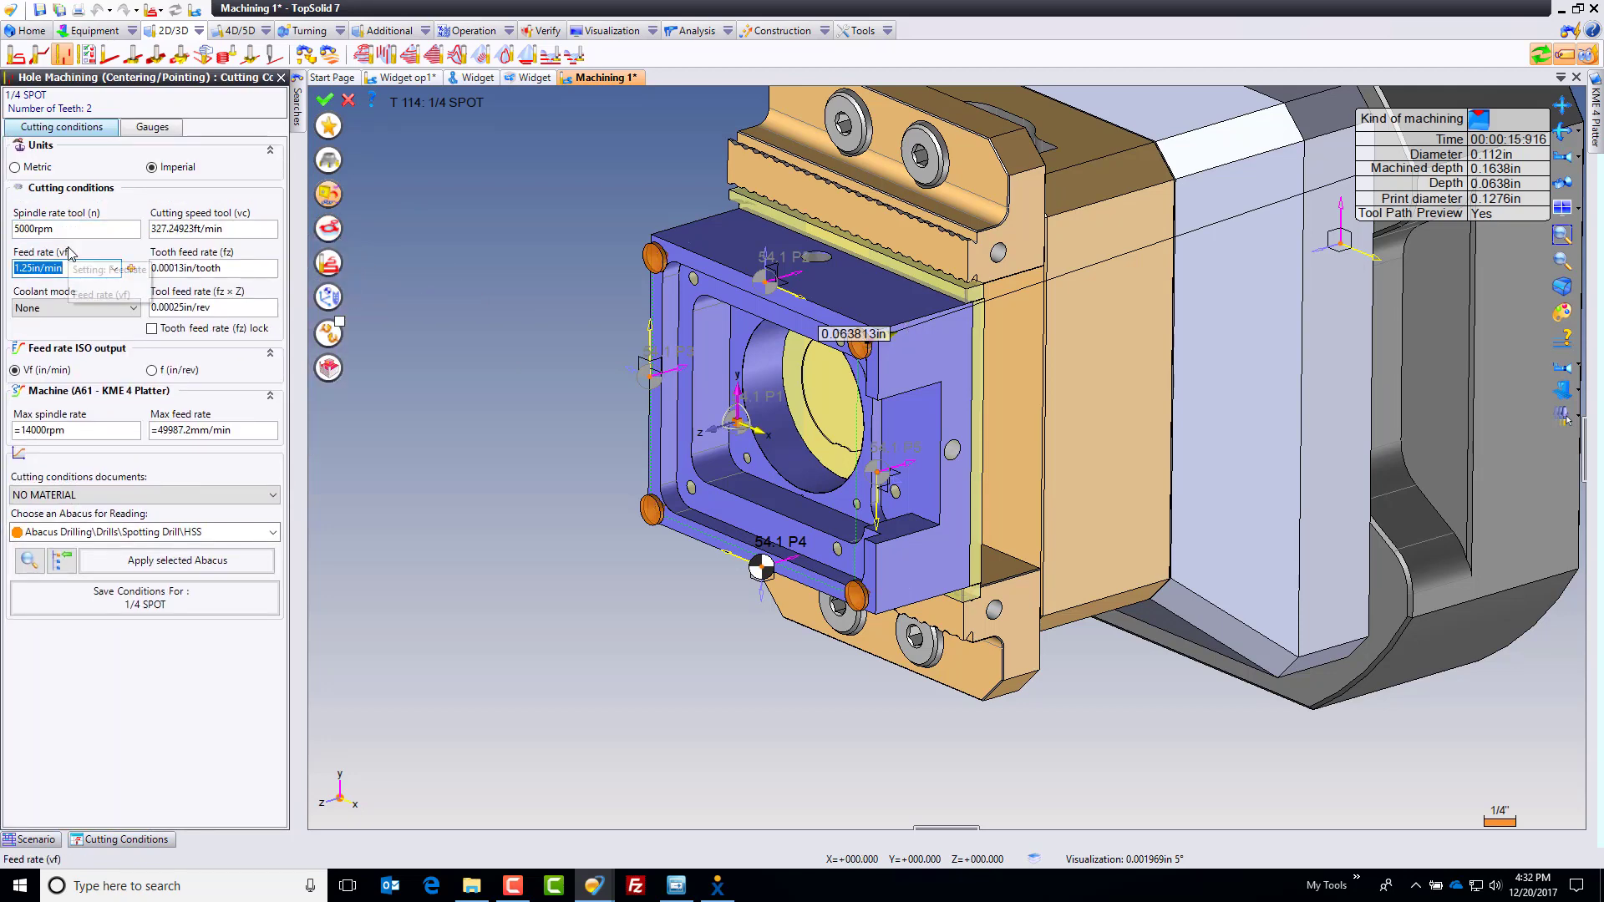
text(50)
key(Tab)
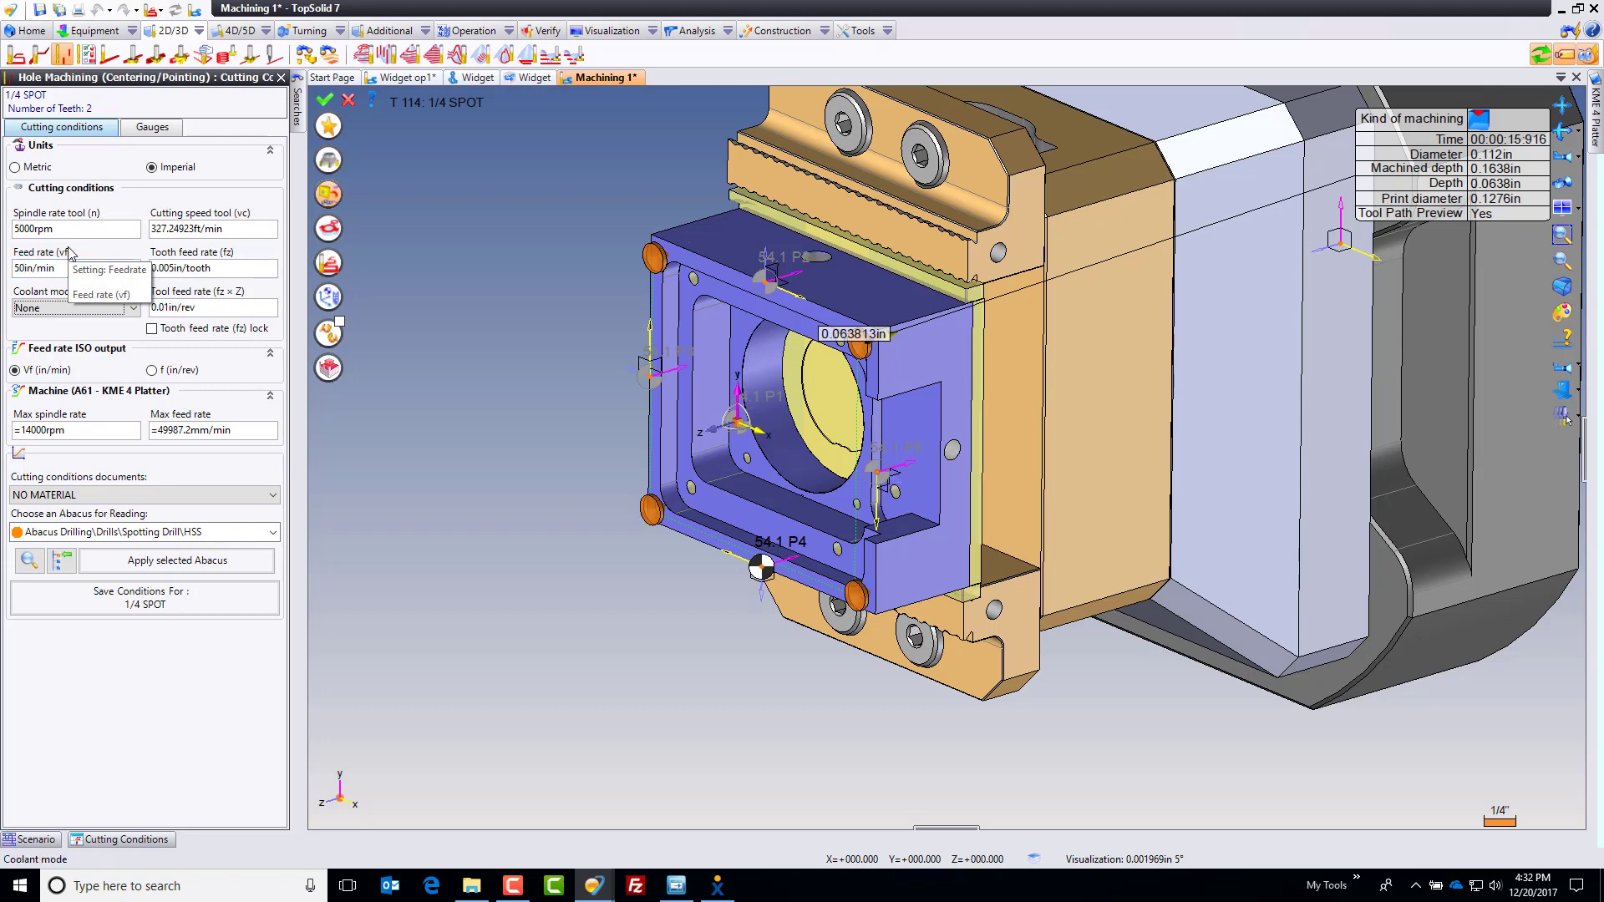
click(326, 102)
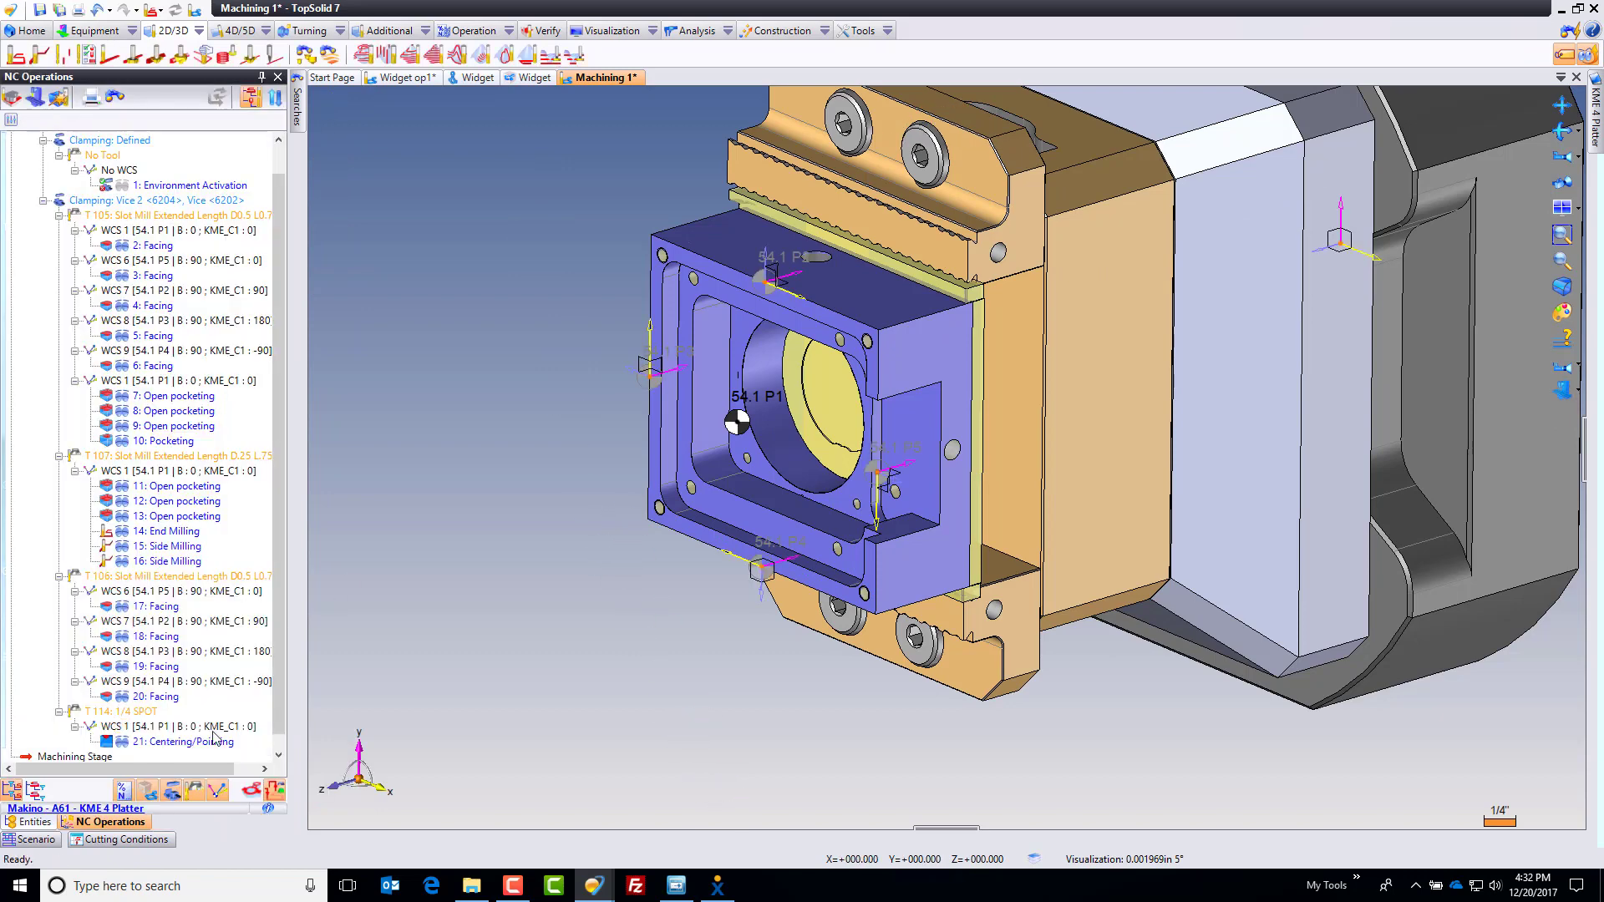
Copy the centering operation onto a hole in the recessed ledge and include the similar holes on that ledge.
click(194, 742)
scroll(735, 393, up, 3)
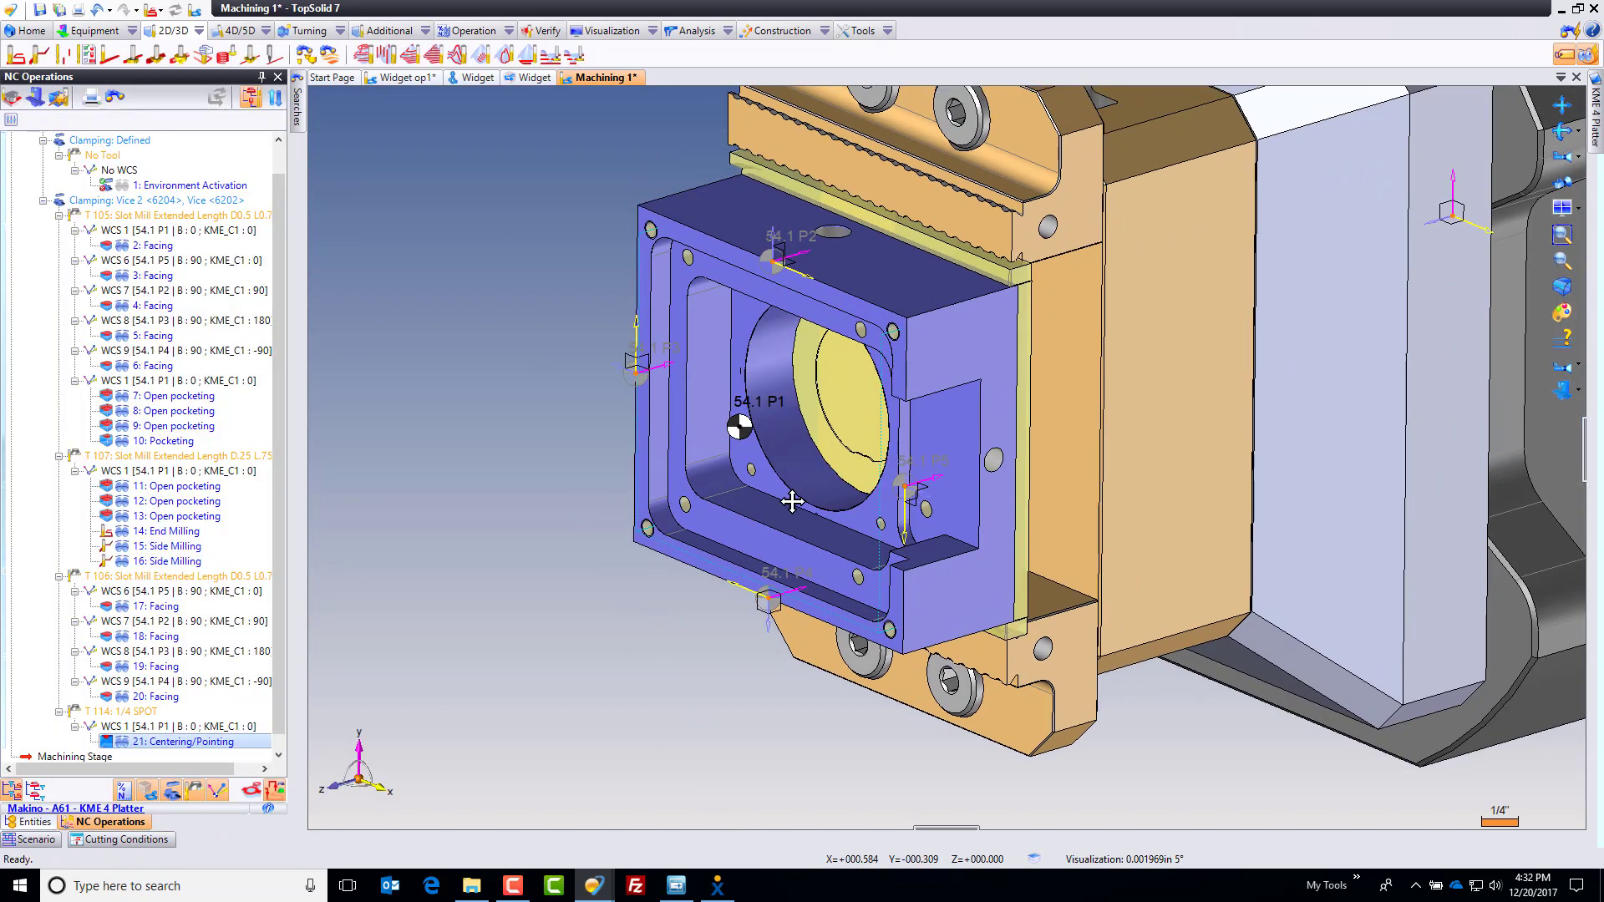
scroll(679, 311, up, 4)
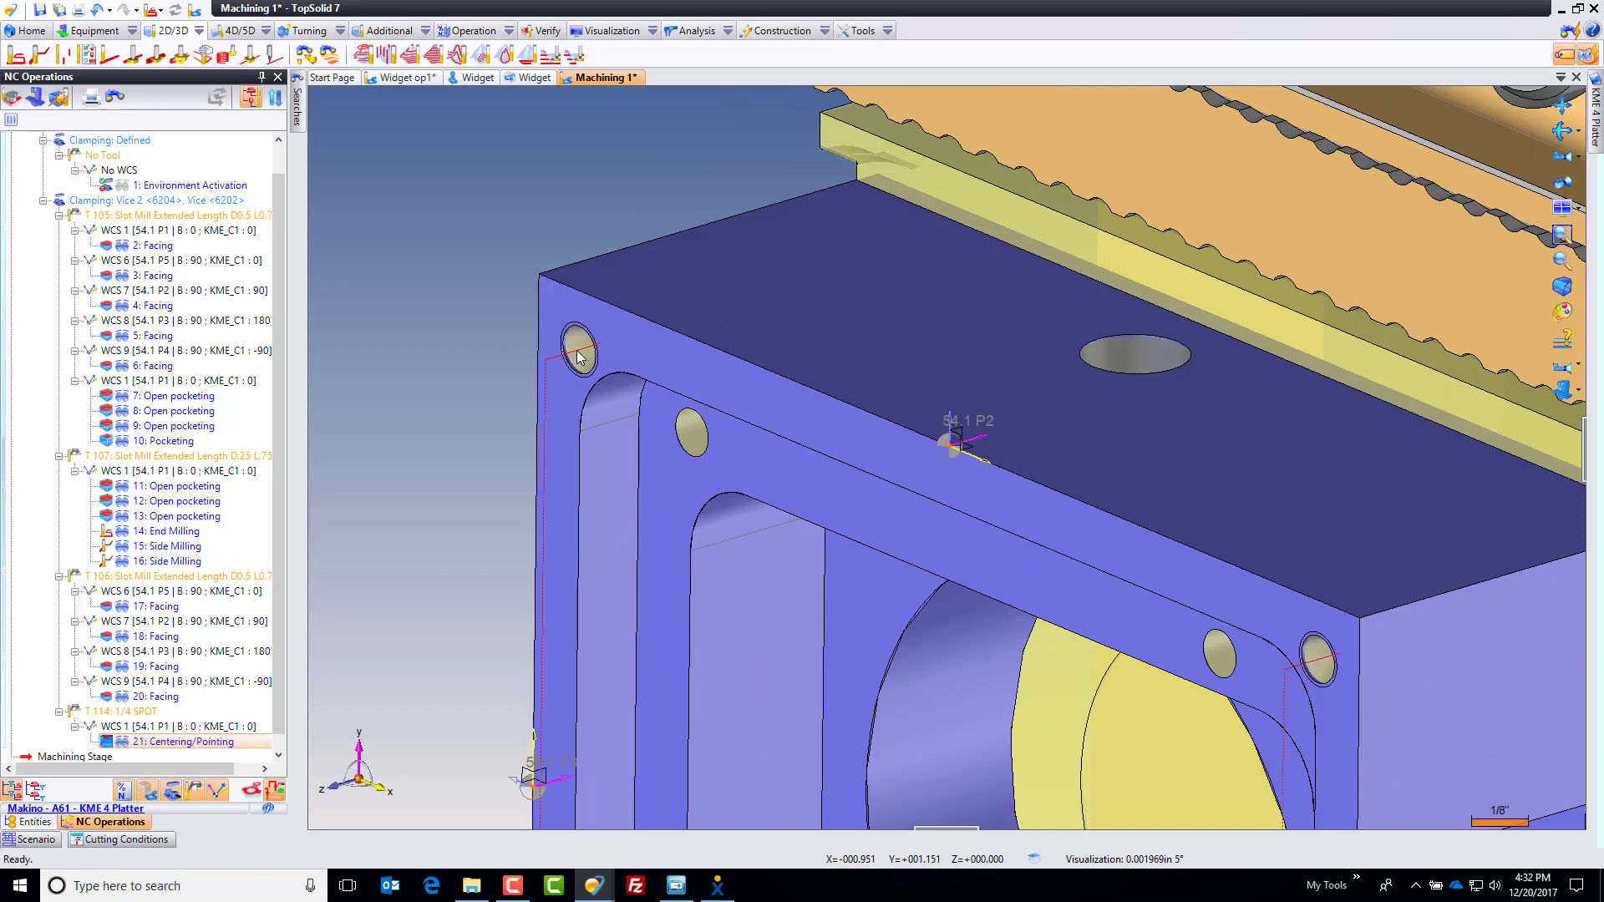
key(ctrl+v)
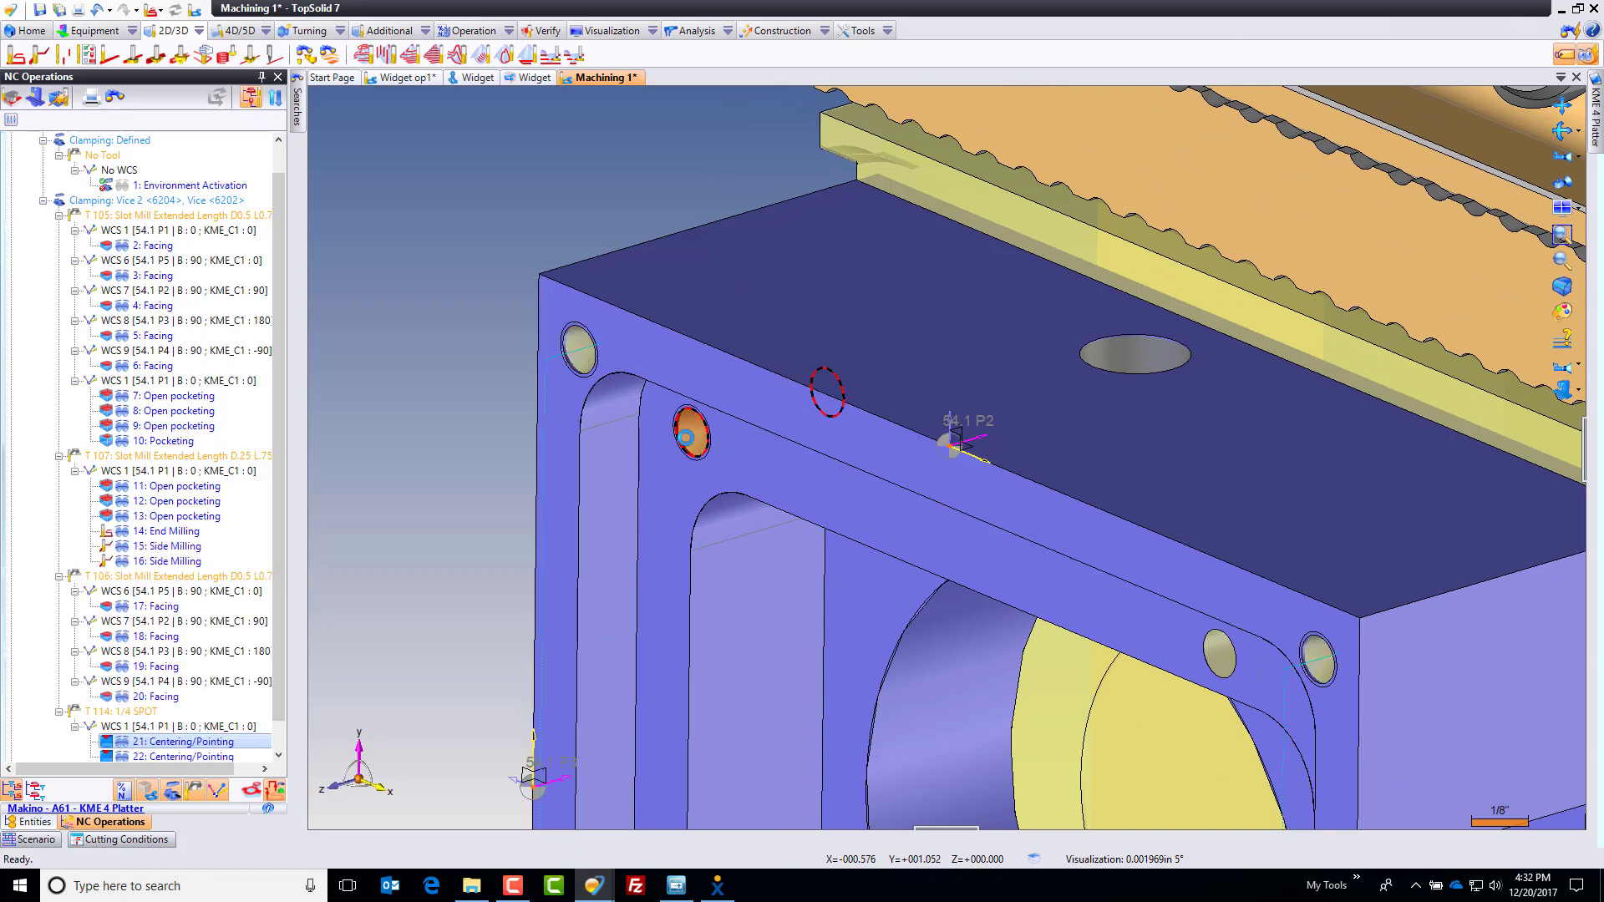
double_click(200, 757)
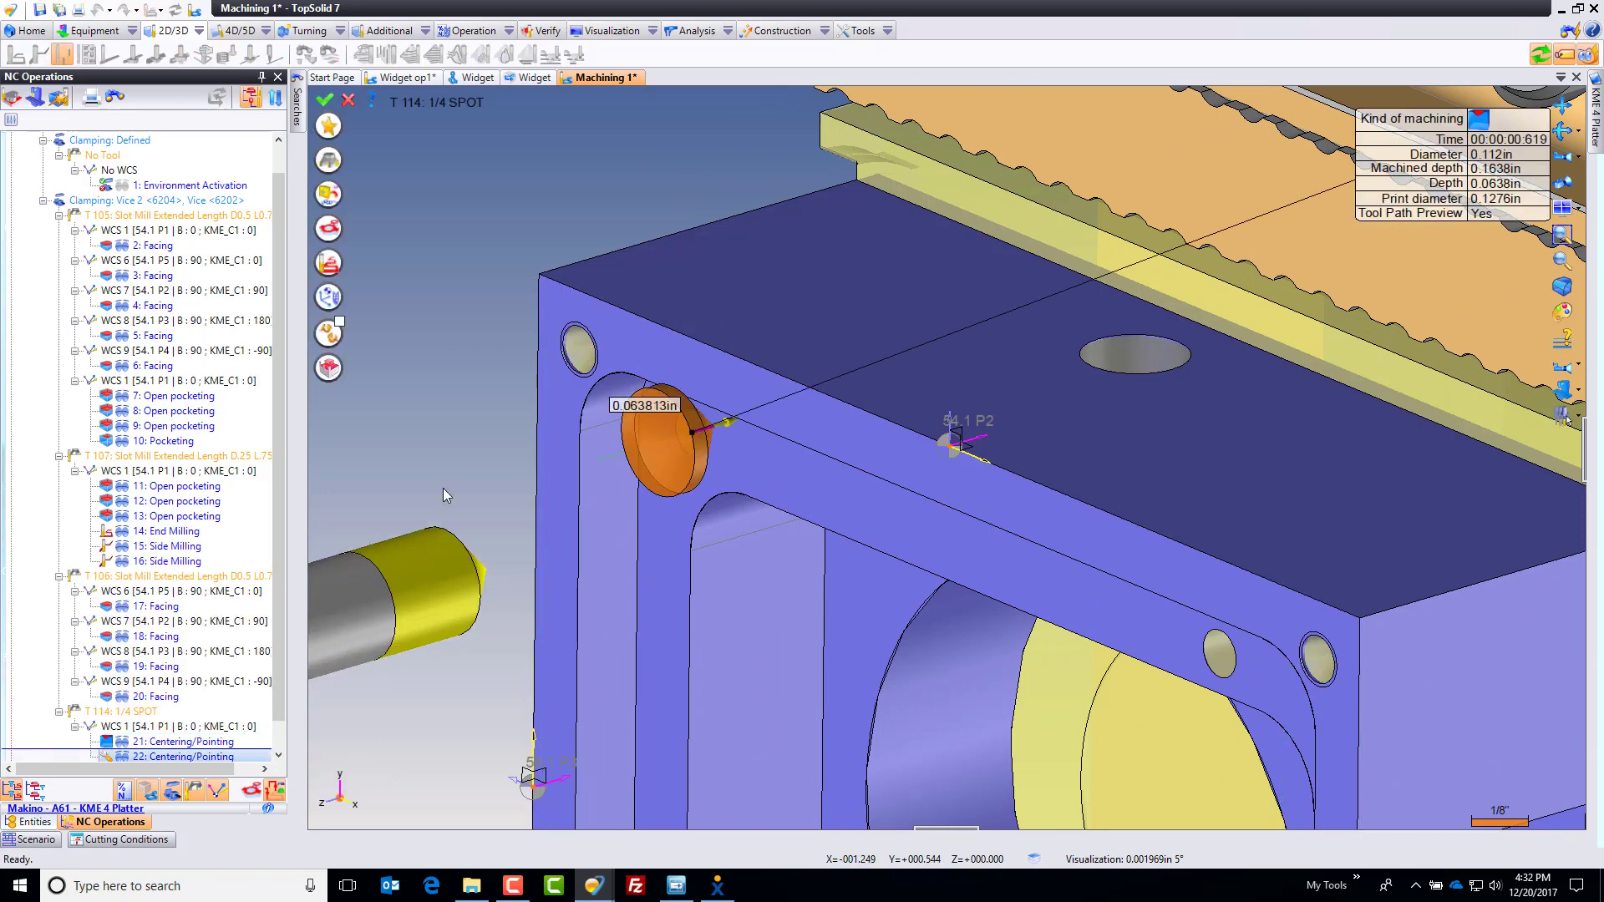
click(344, 235)
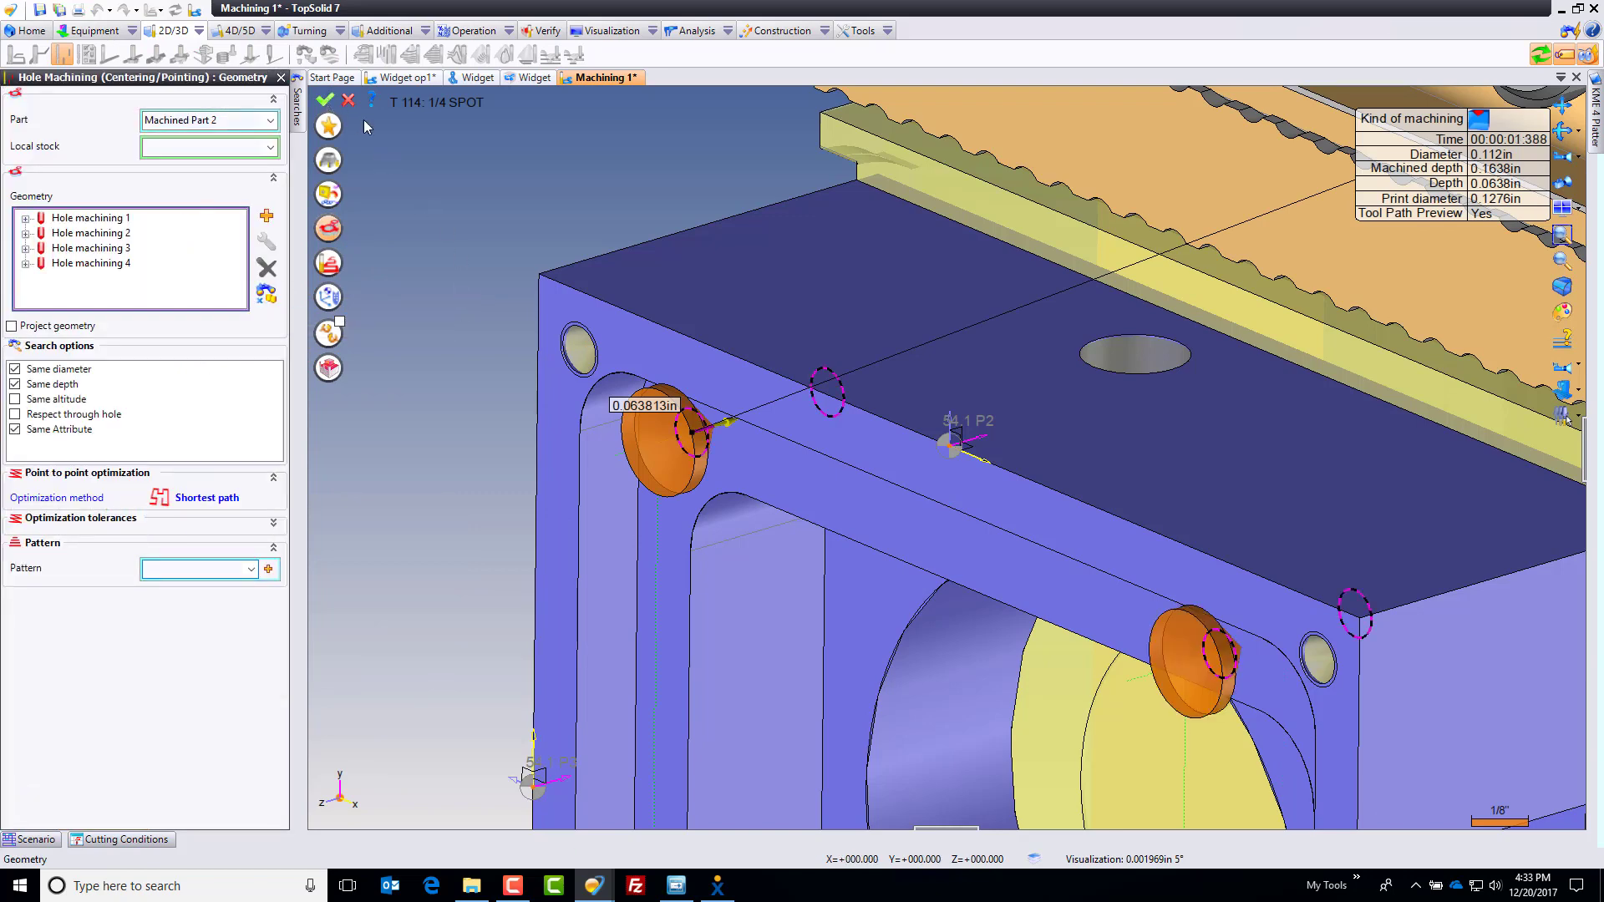
Copy the centering operation onto a small hole in the pocket floor beside the bore, include its similar holes and validate.
scroll(448, 151, down, 4)
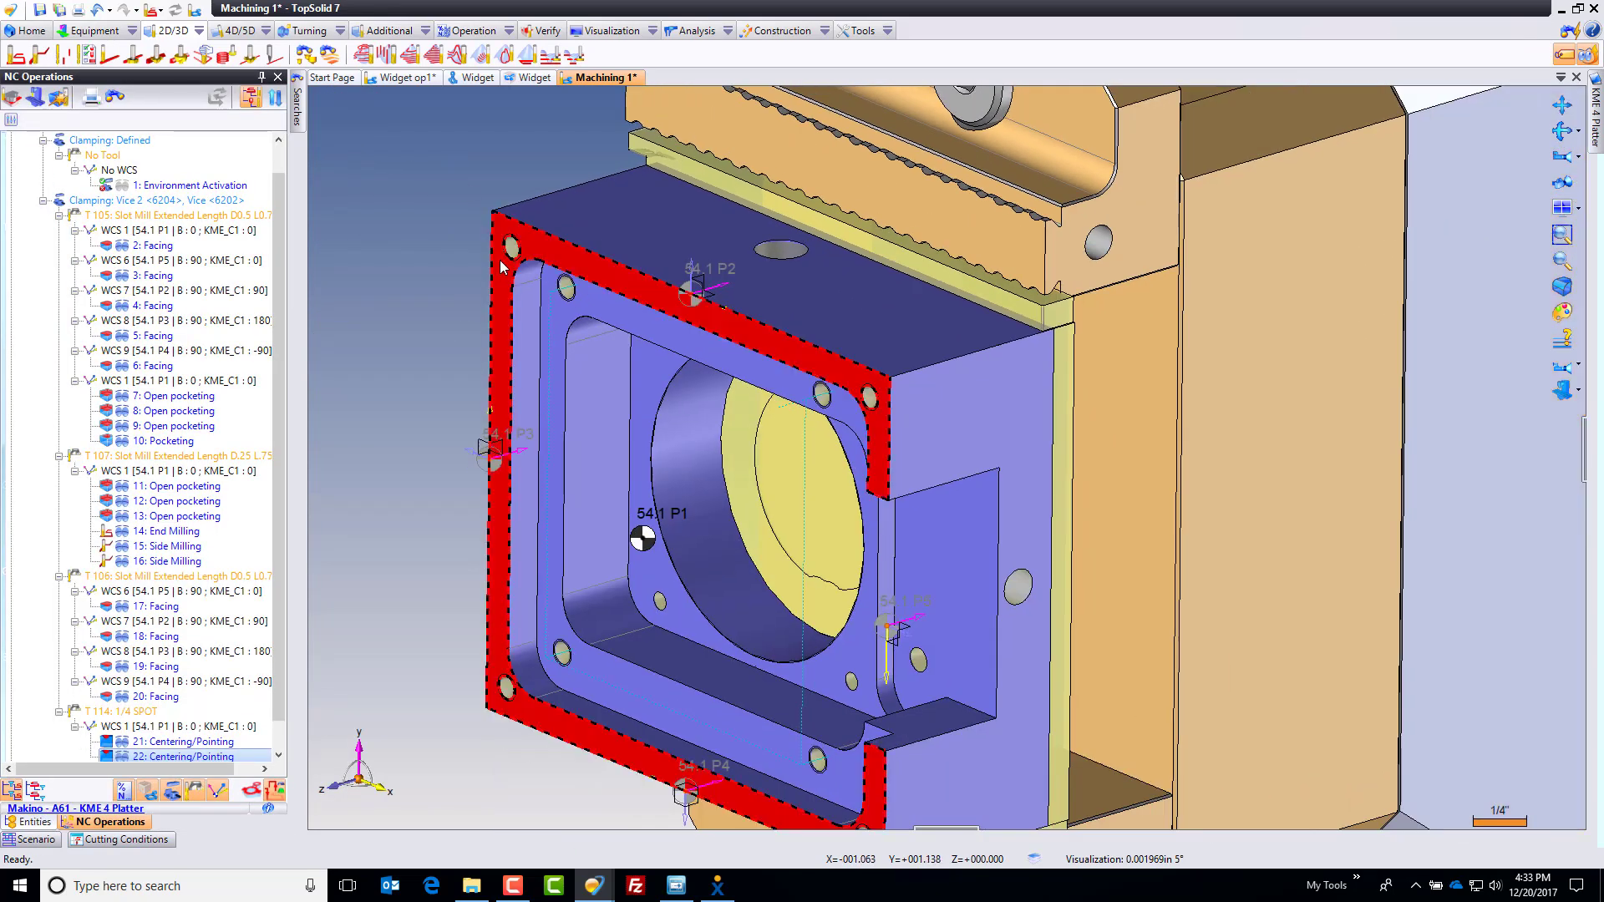
click(660, 601)
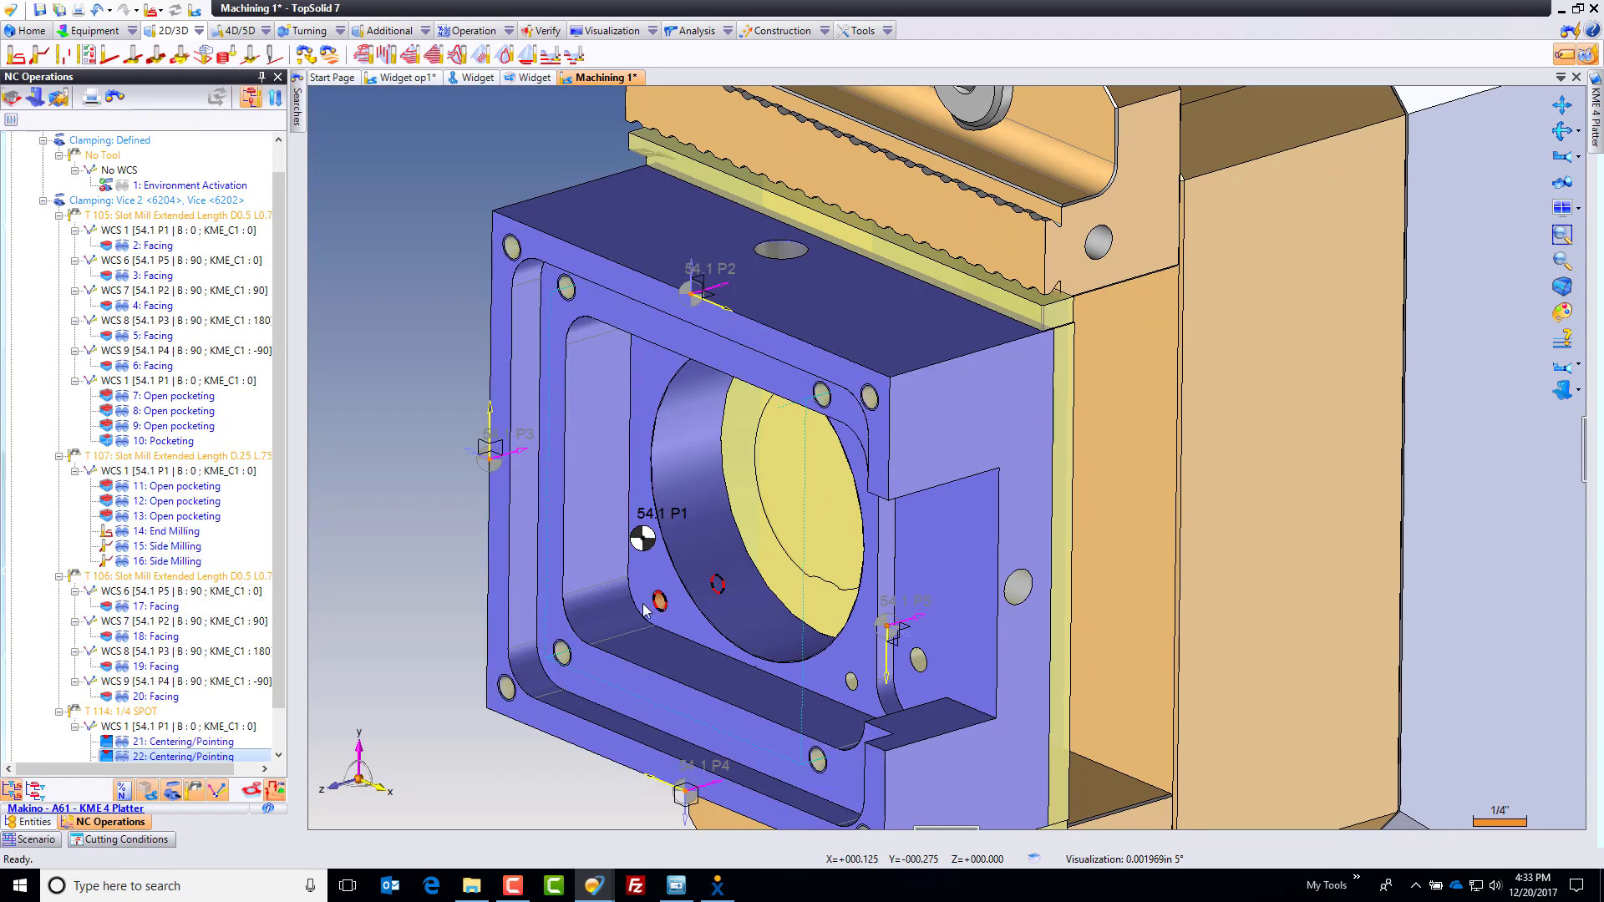
scroll(158, 738, down, 1)
double_click(176, 732)
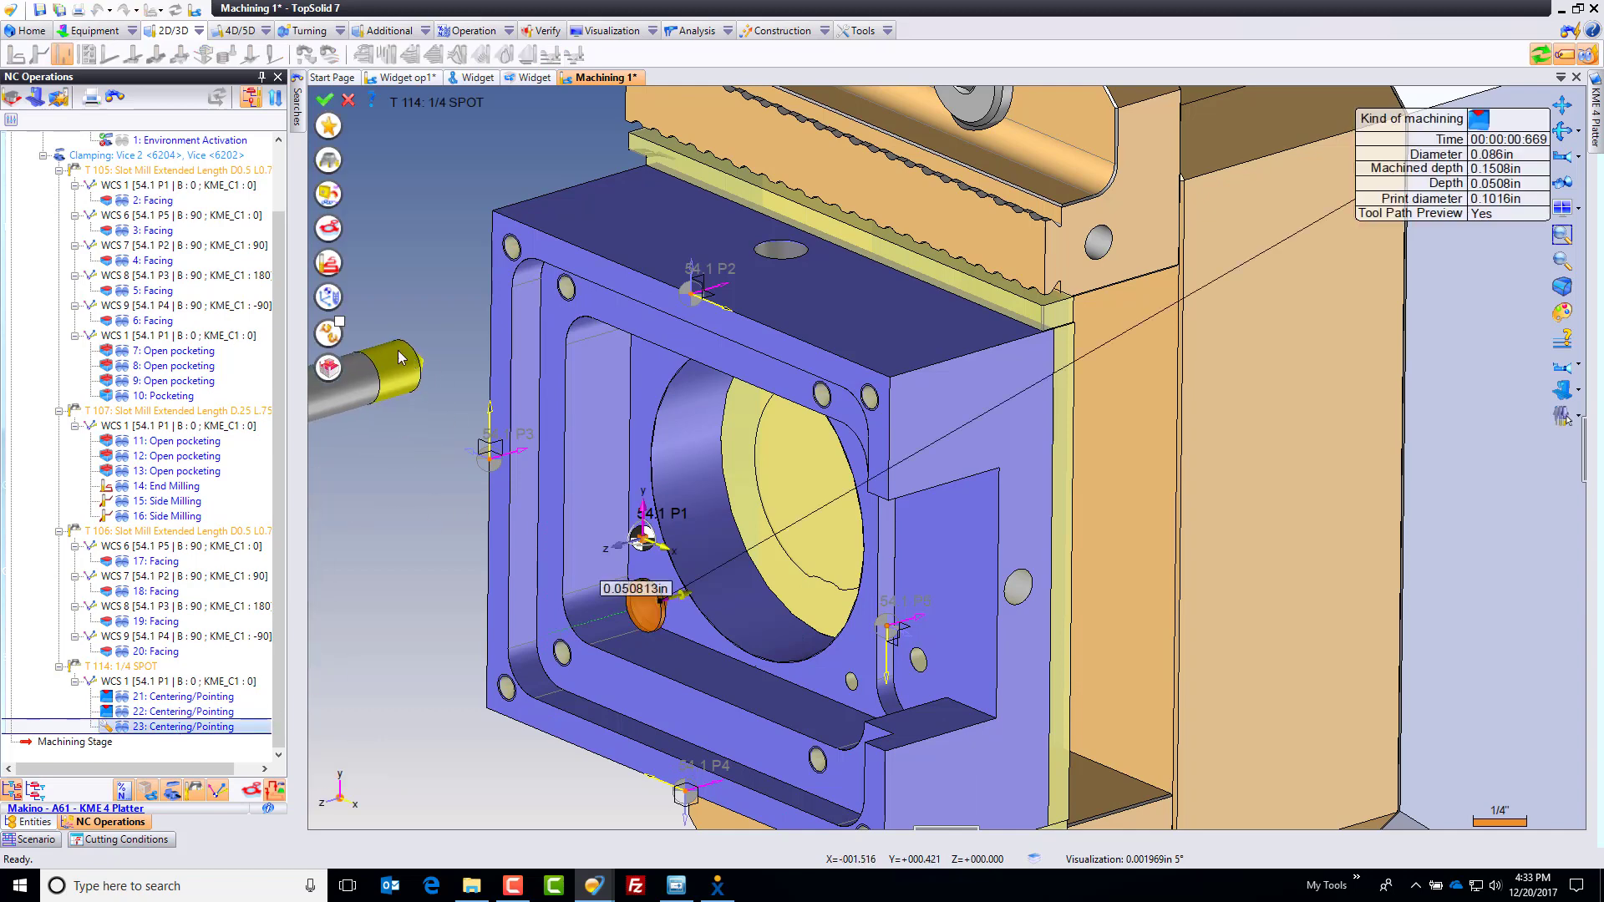
click(266, 299)
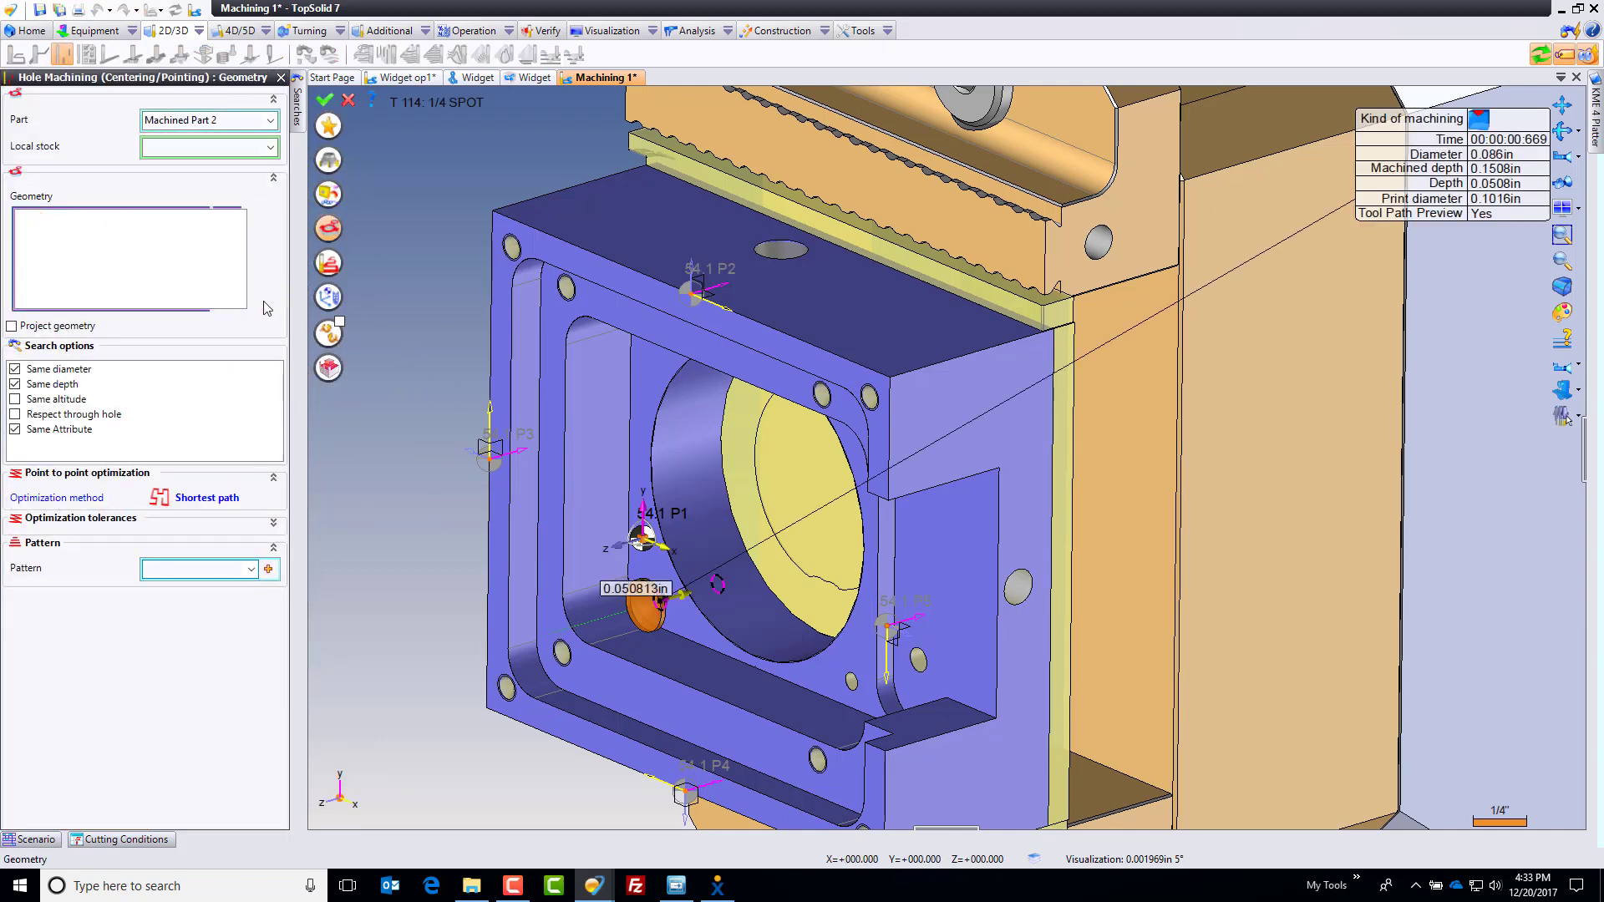
click(327, 102)
Copy the centering operation onto the lower hole in the open side step, include the matching upper hole and validate.
middle_drag(961, 585, 982, 614)
scroll(862, 710, up, 6)
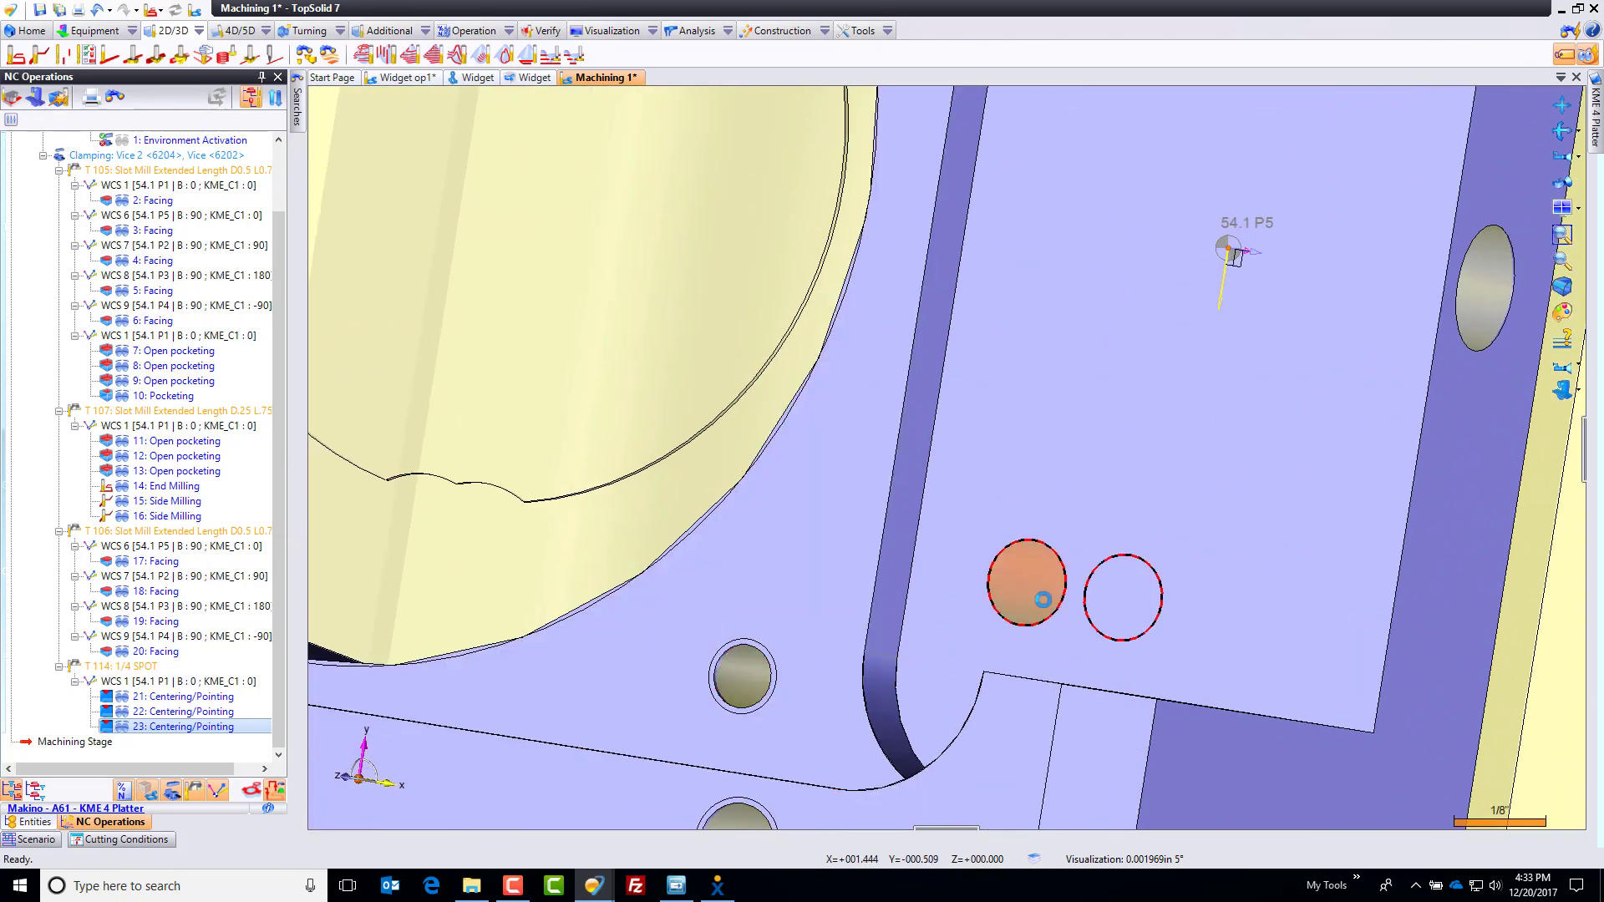
click(1031, 589)
double_click(183, 742)
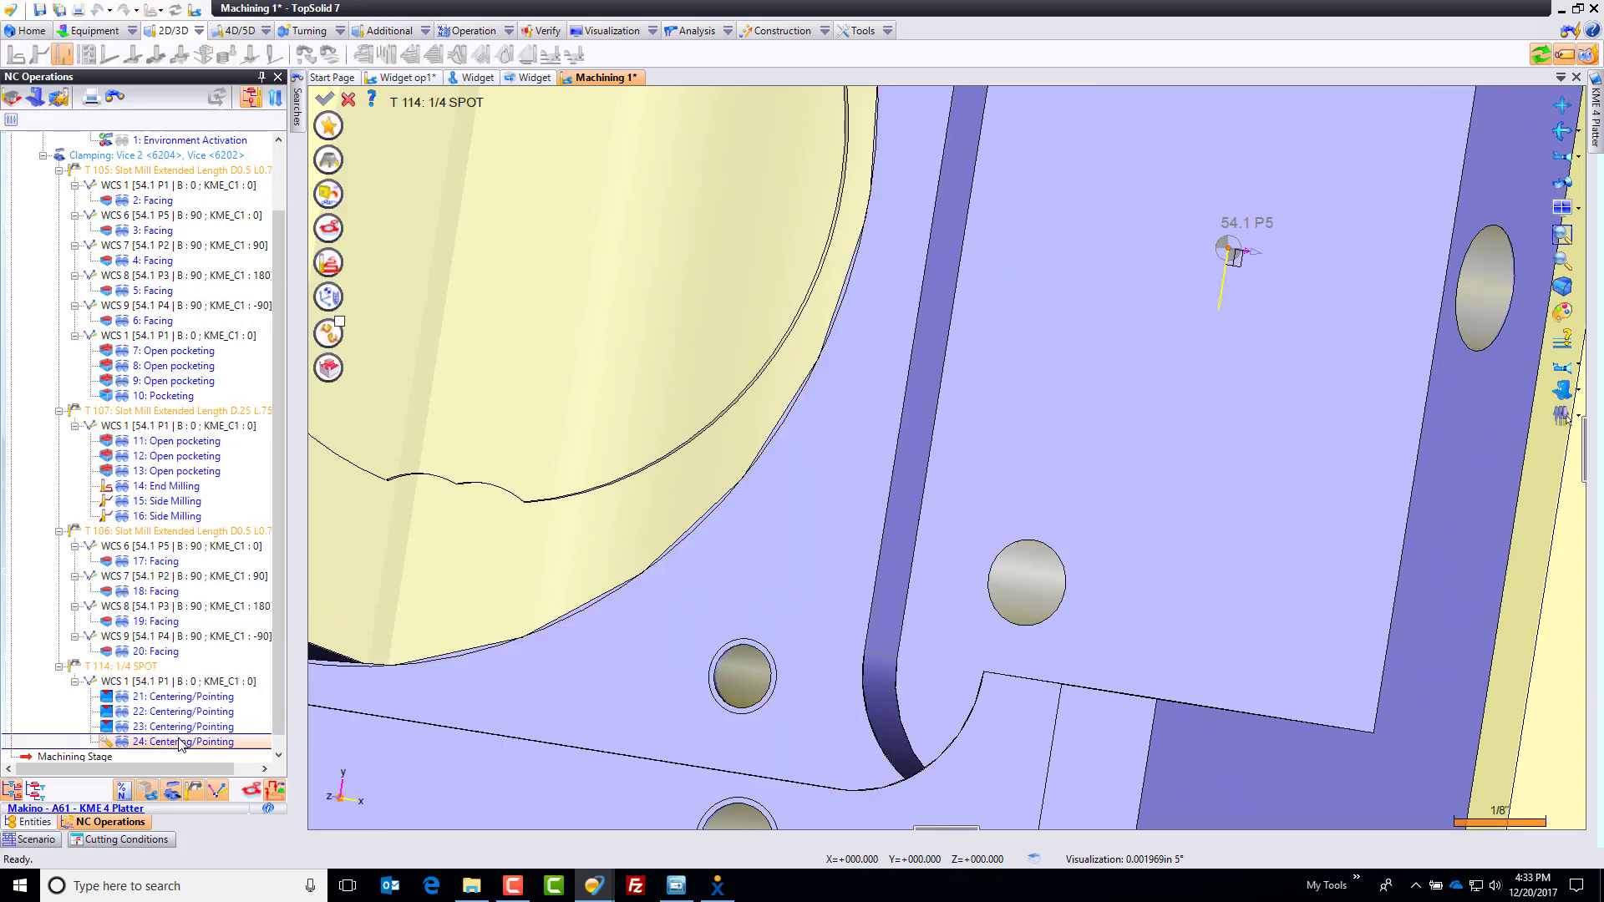
click(329, 229)
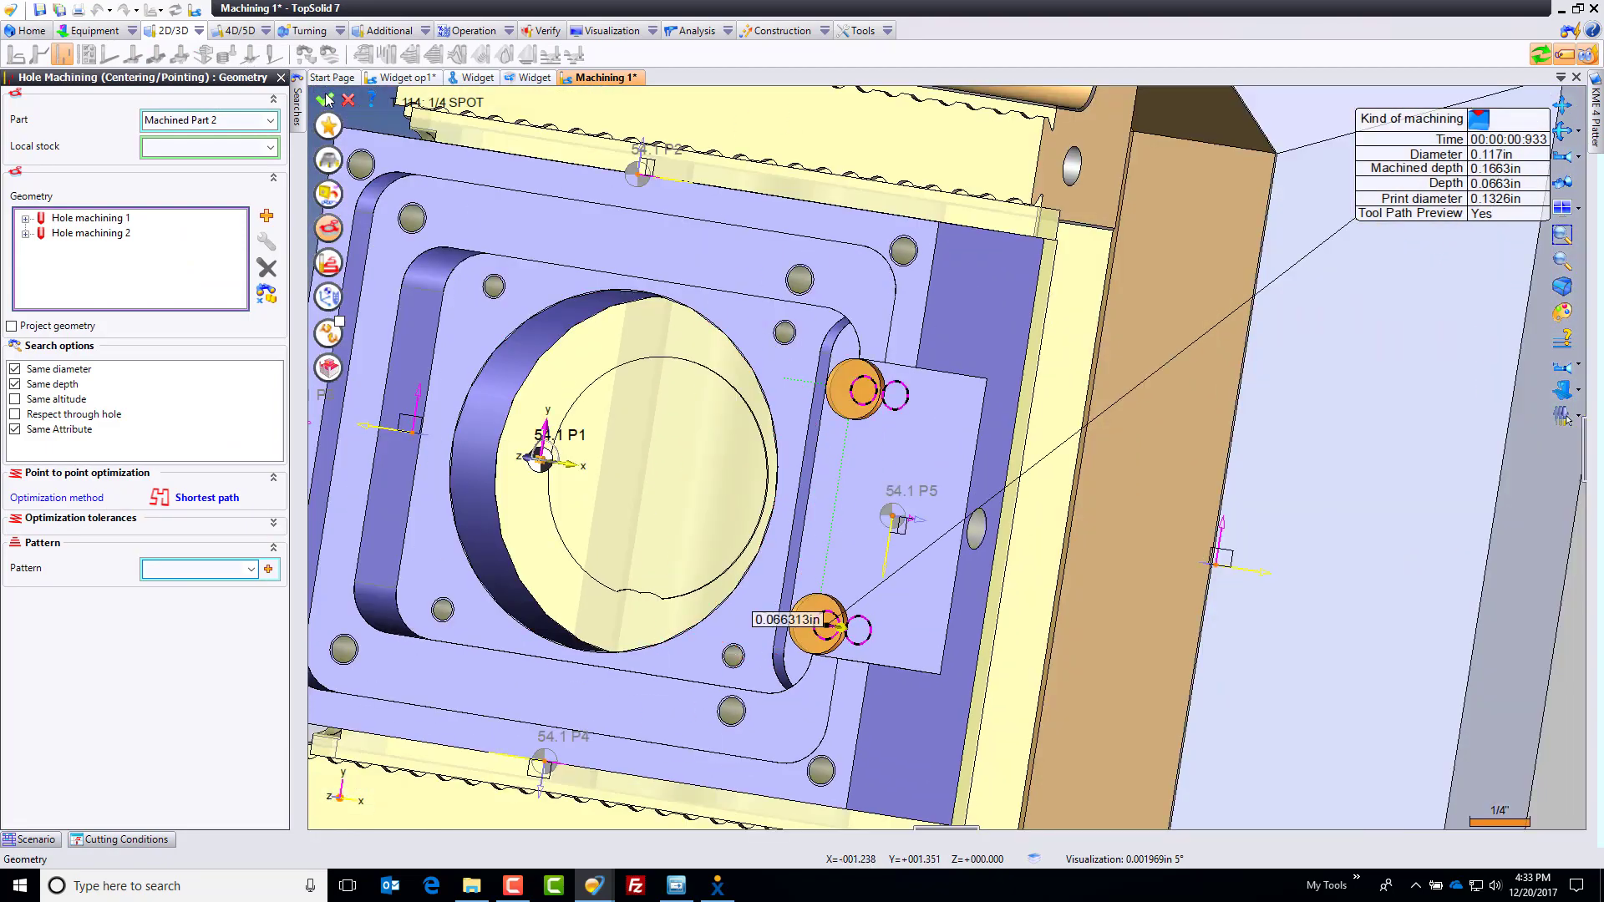
click(326, 101)
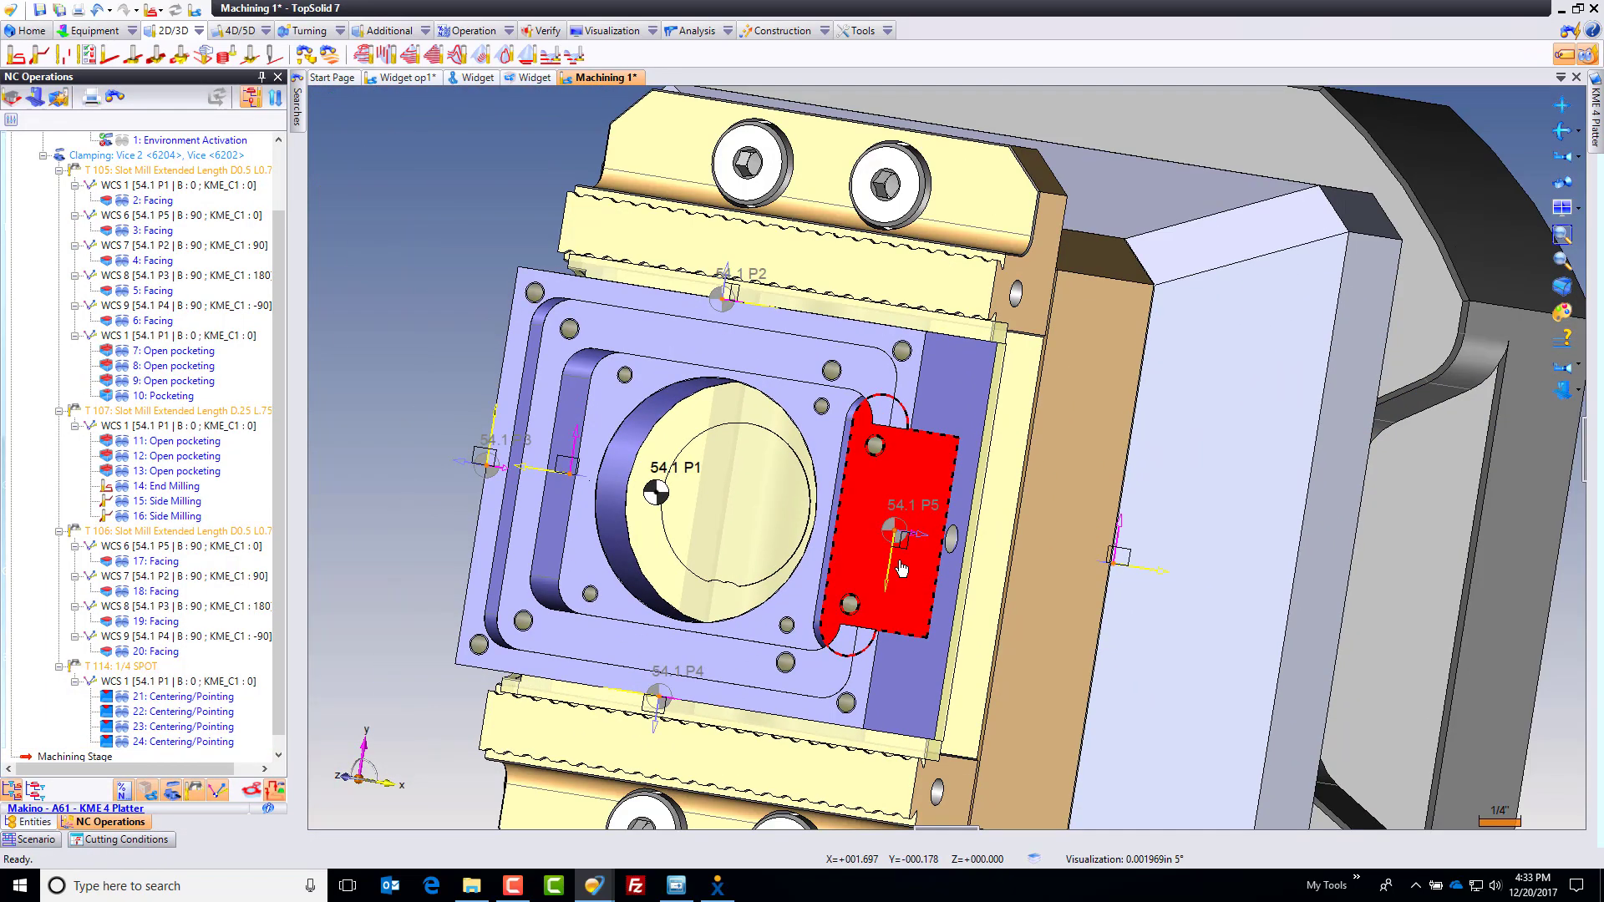
Save the Machining 1 document.
middle_drag(901, 568, 928, 617)
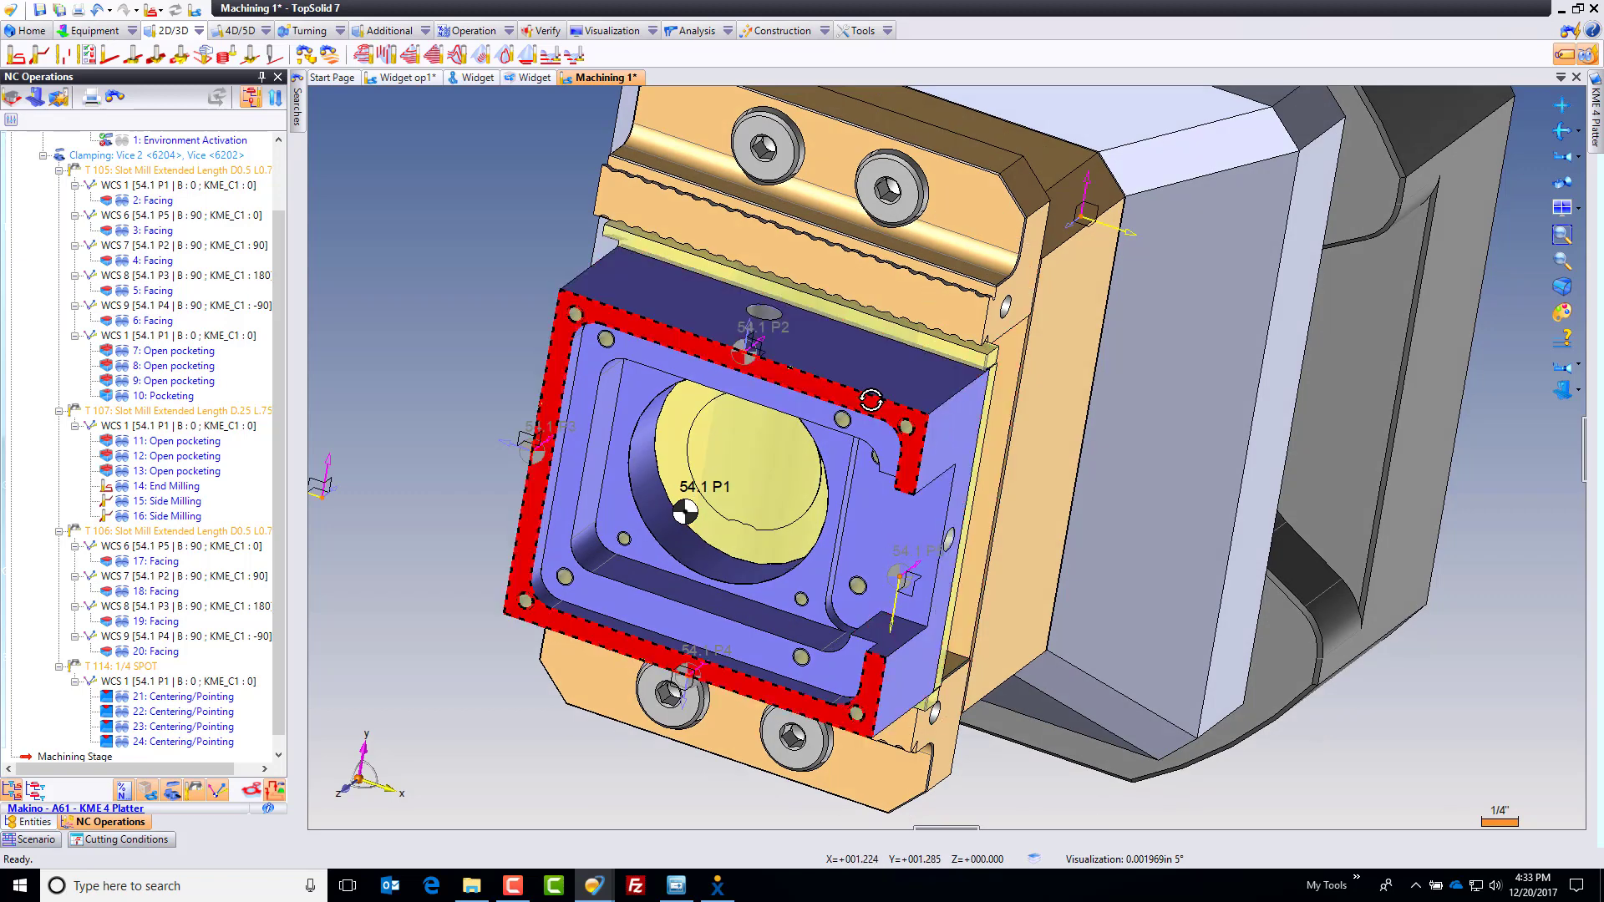
middle_drag(885, 401, 839, 424)
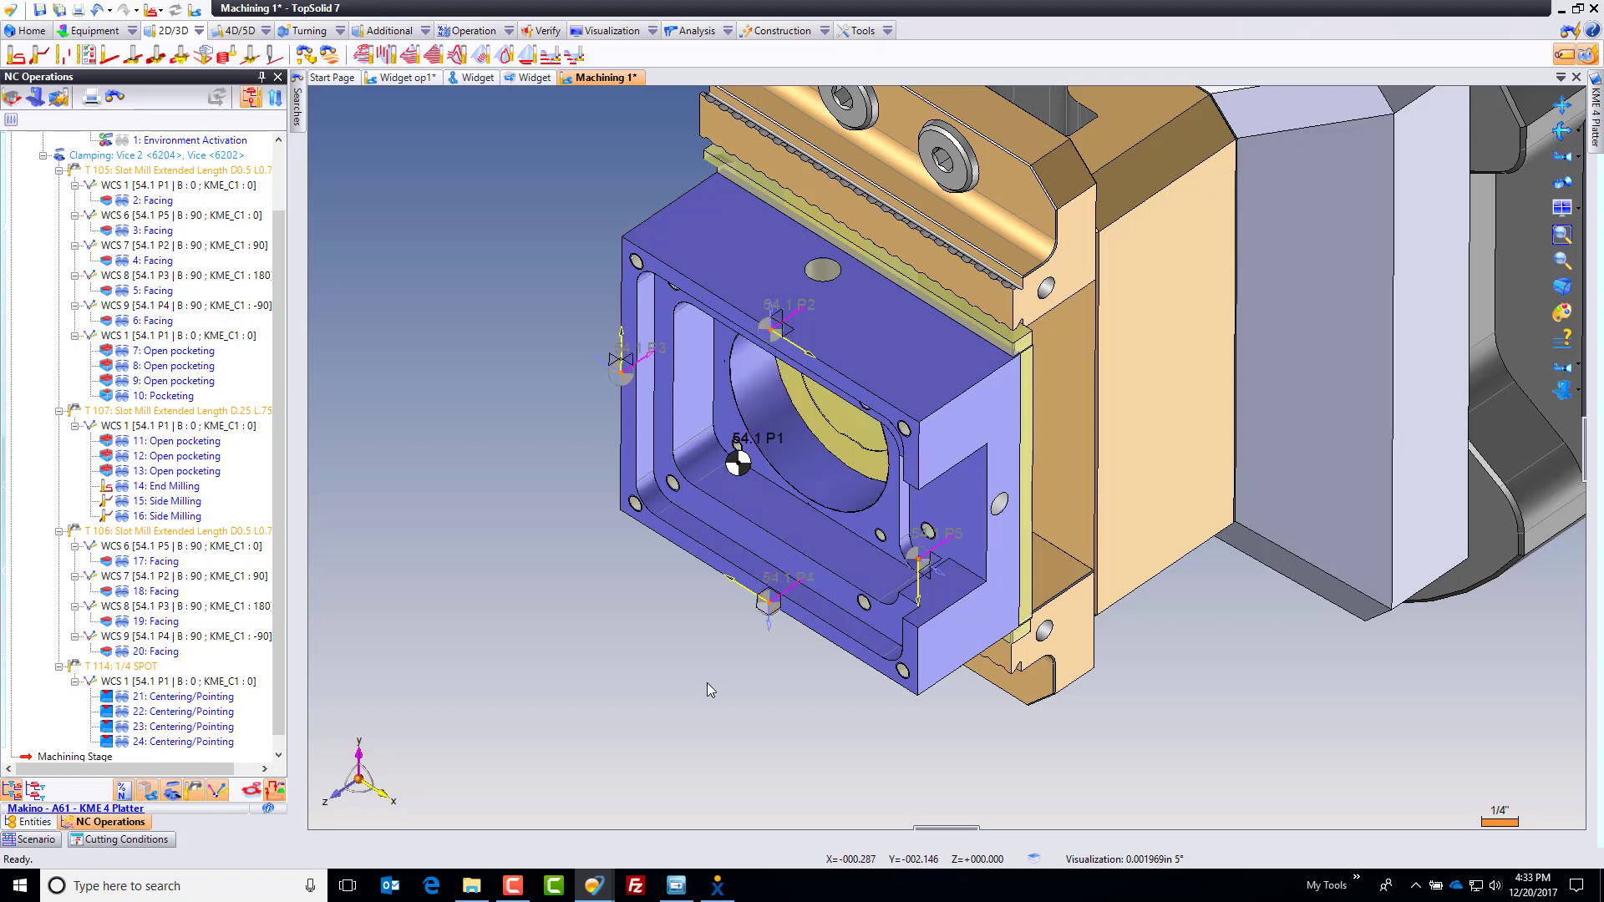
key(ctrl+s)
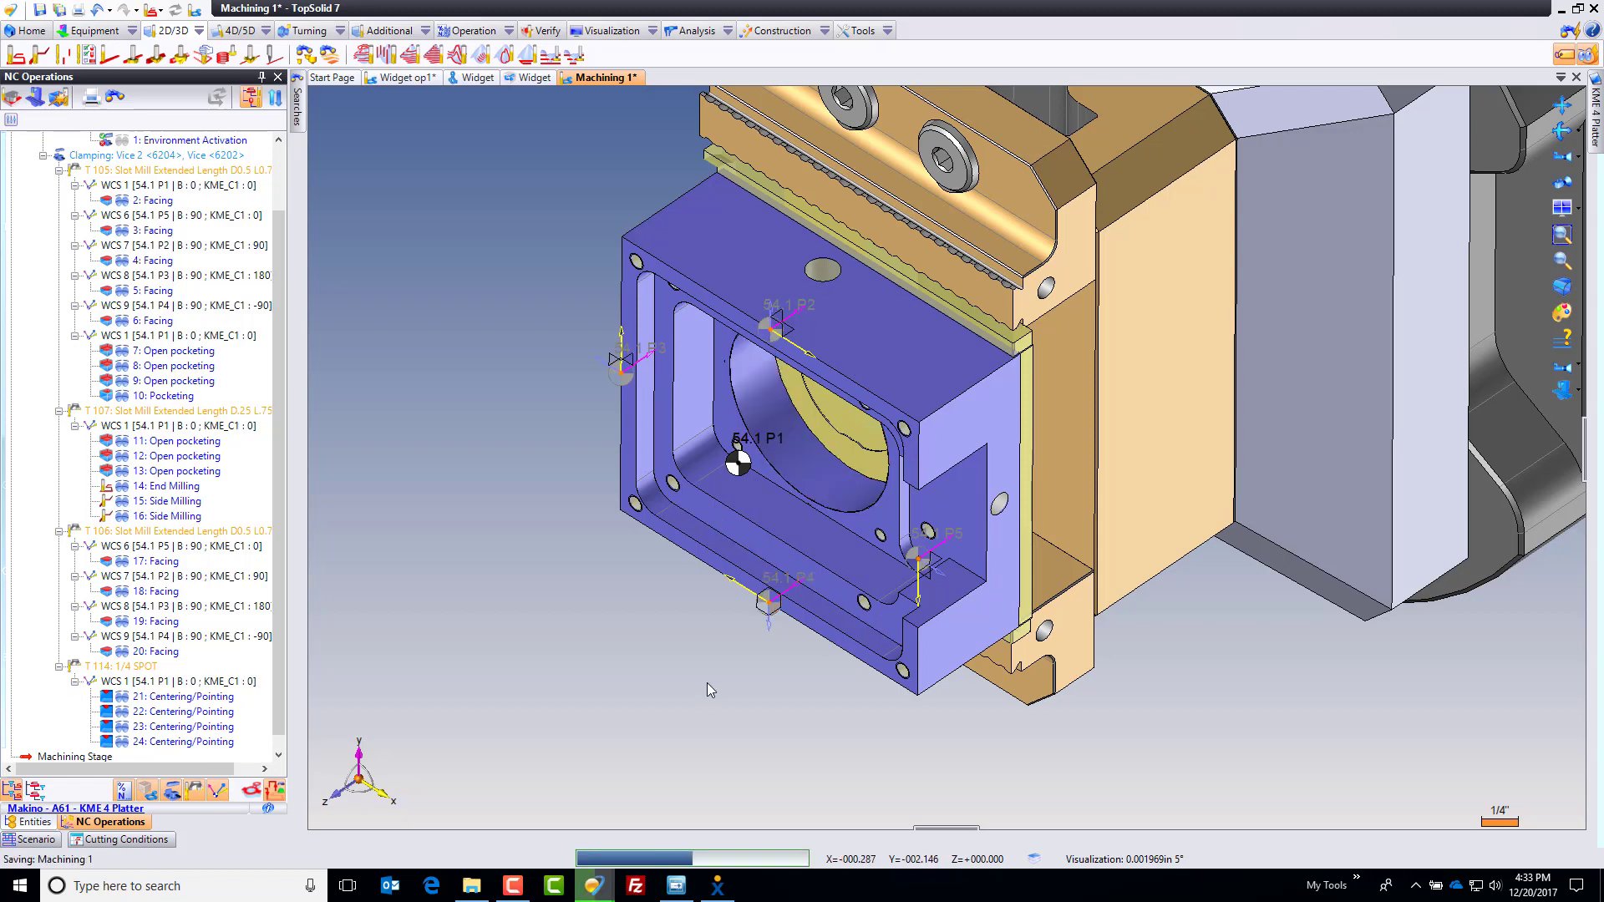
Start a drilling operation on the upper corner hole beside the open step on the front face, using T 115 #38 Drill .1015 Dia.
scroll(915, 435, up, 3)
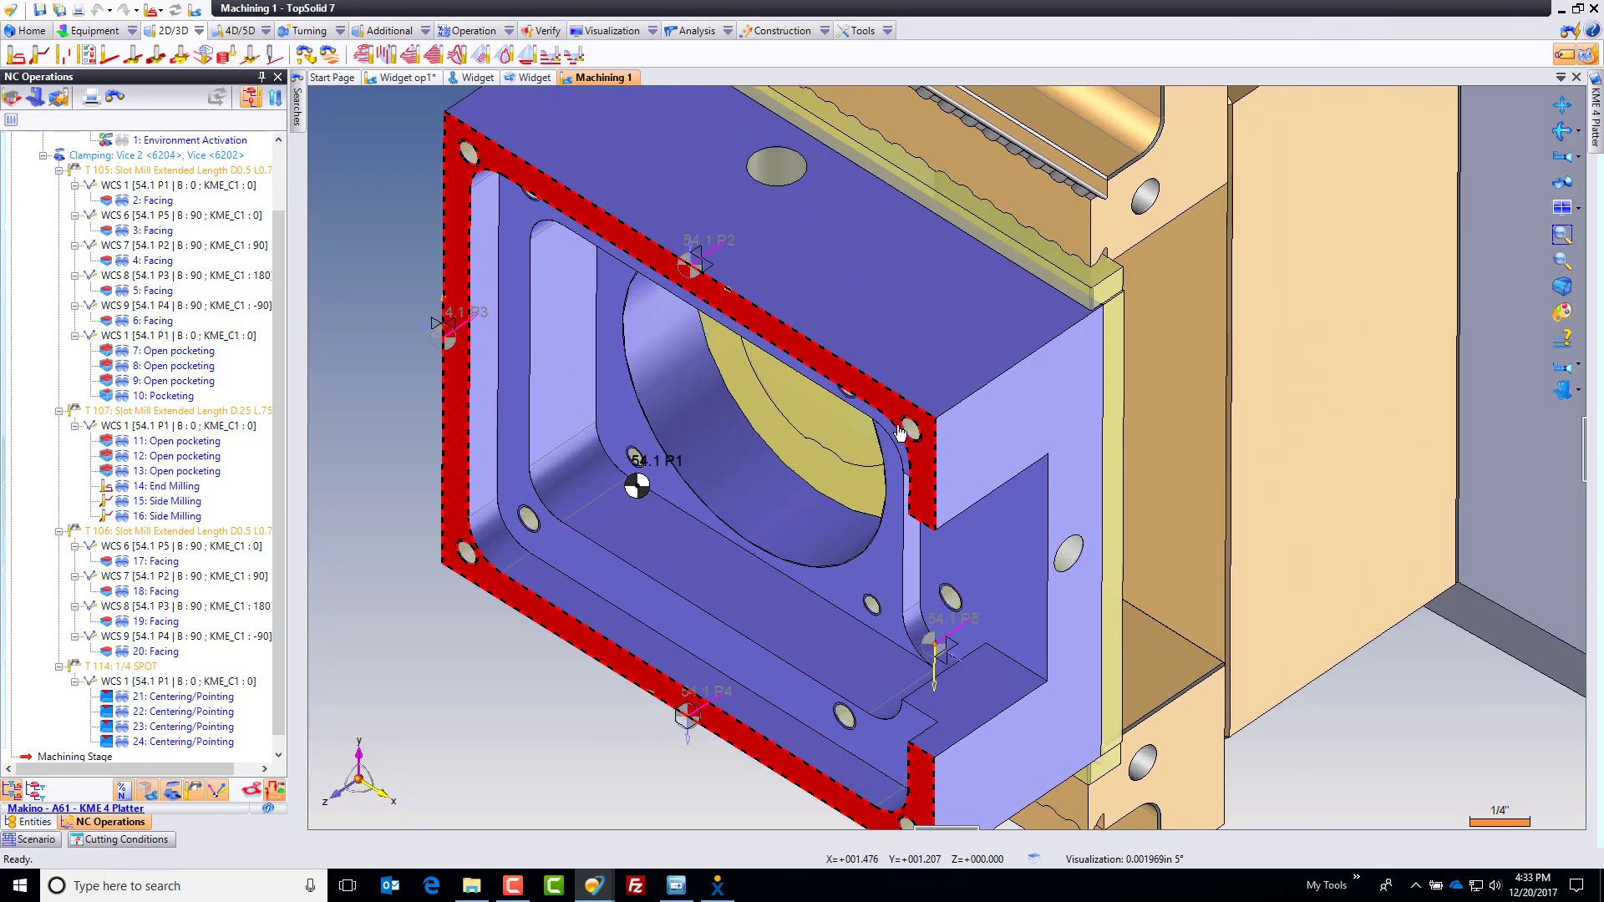
right_click(915, 436)
mouse_move(998, 292)
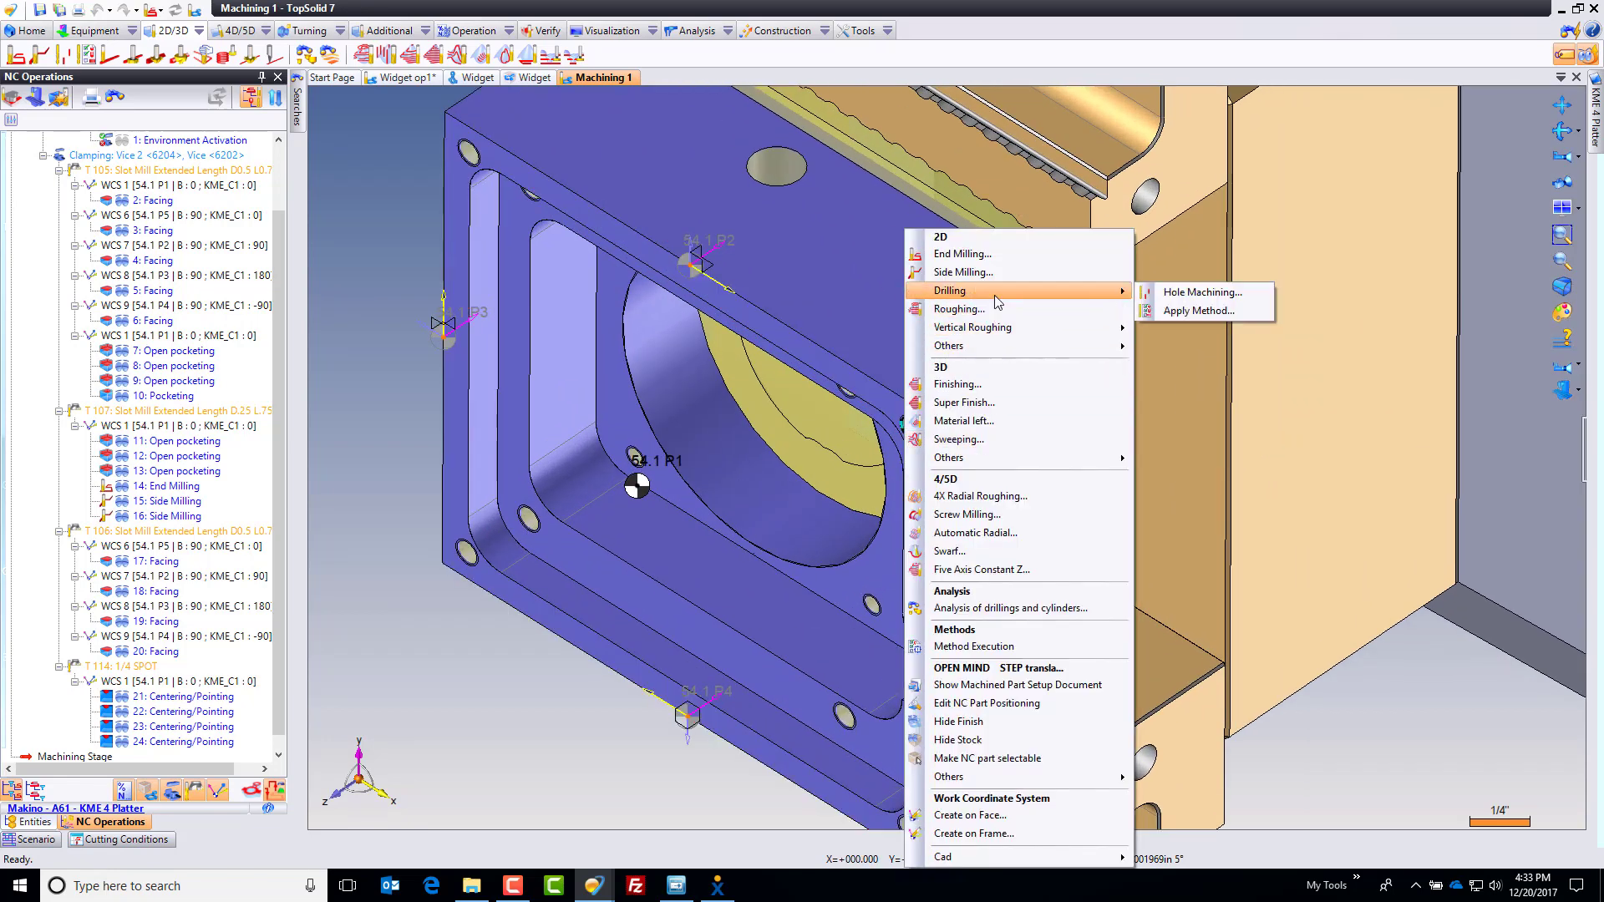
click(1166, 286)
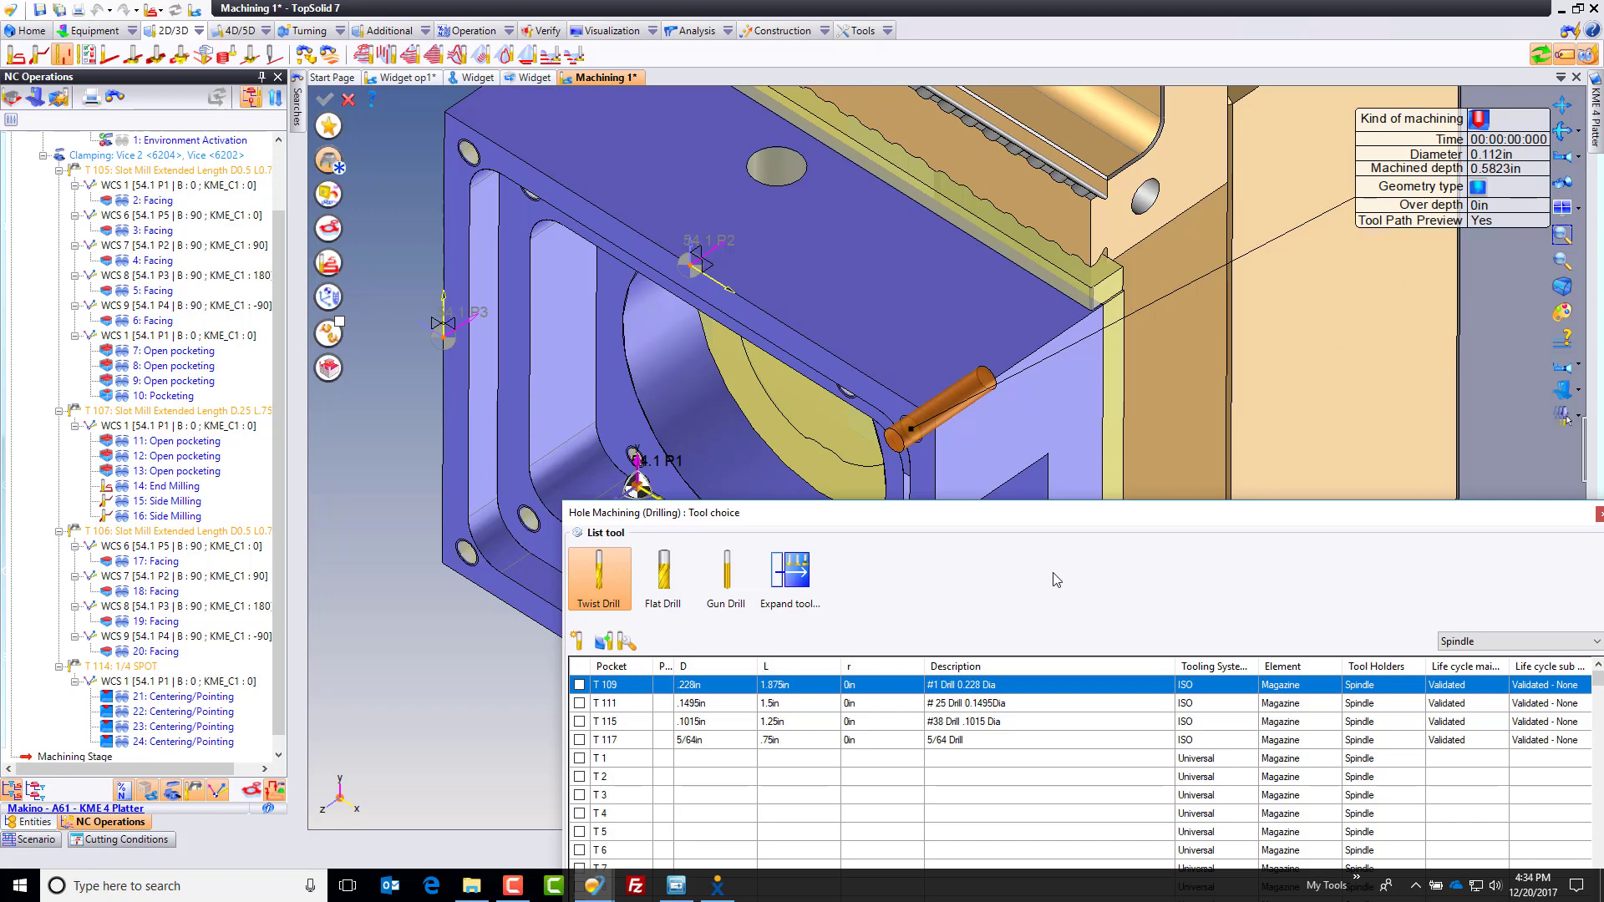
click(721, 722)
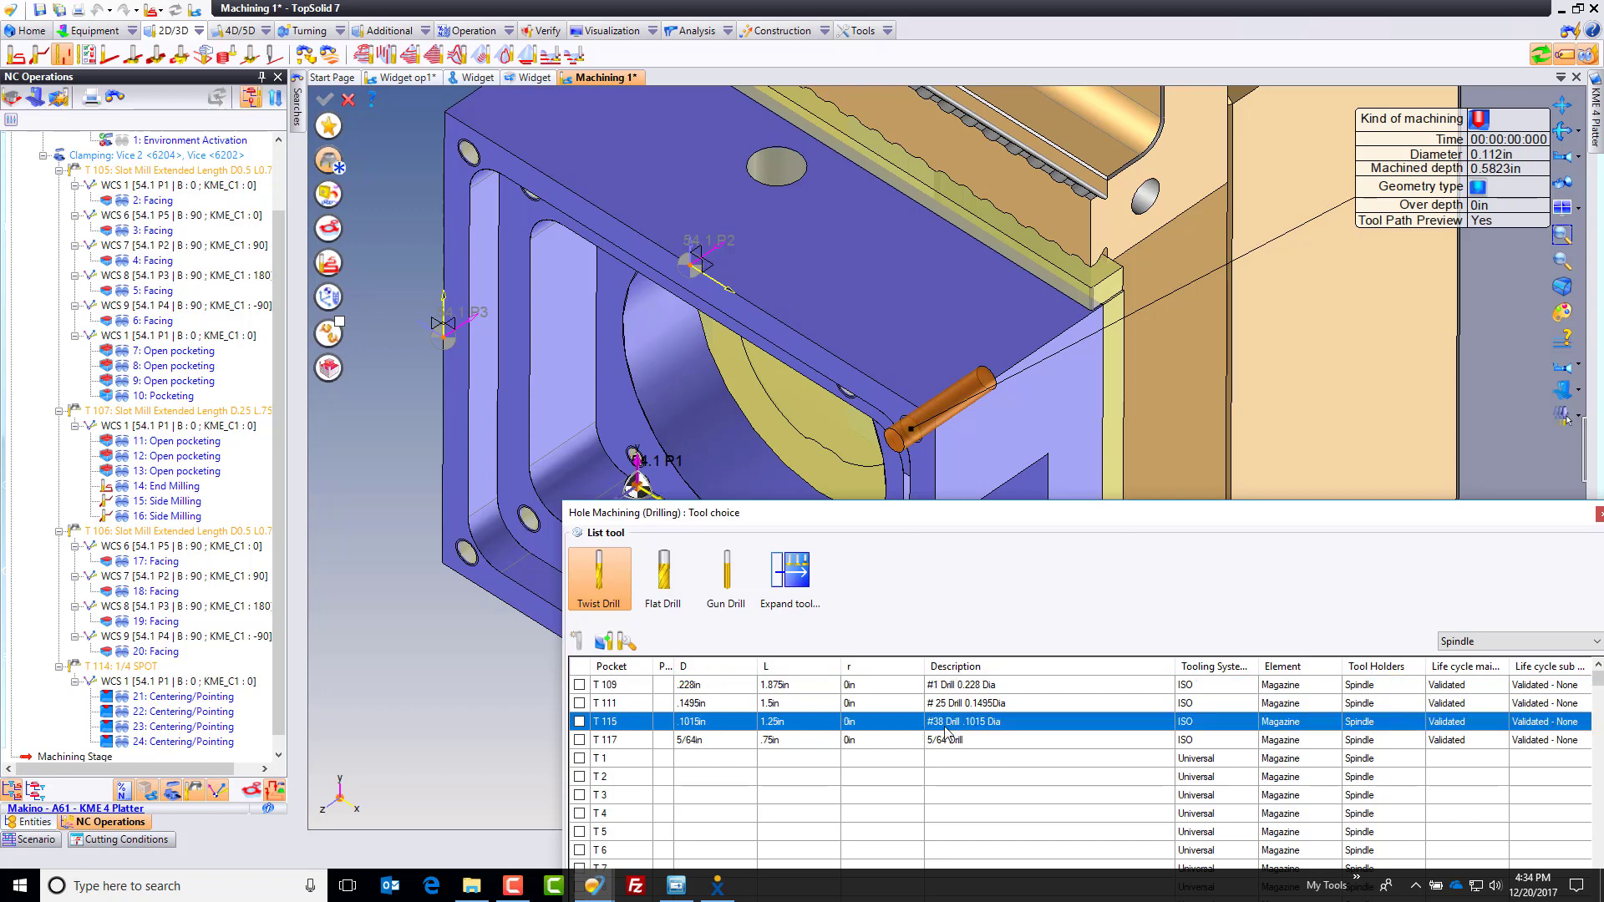
mouse_move(950, 732)
click(579, 722)
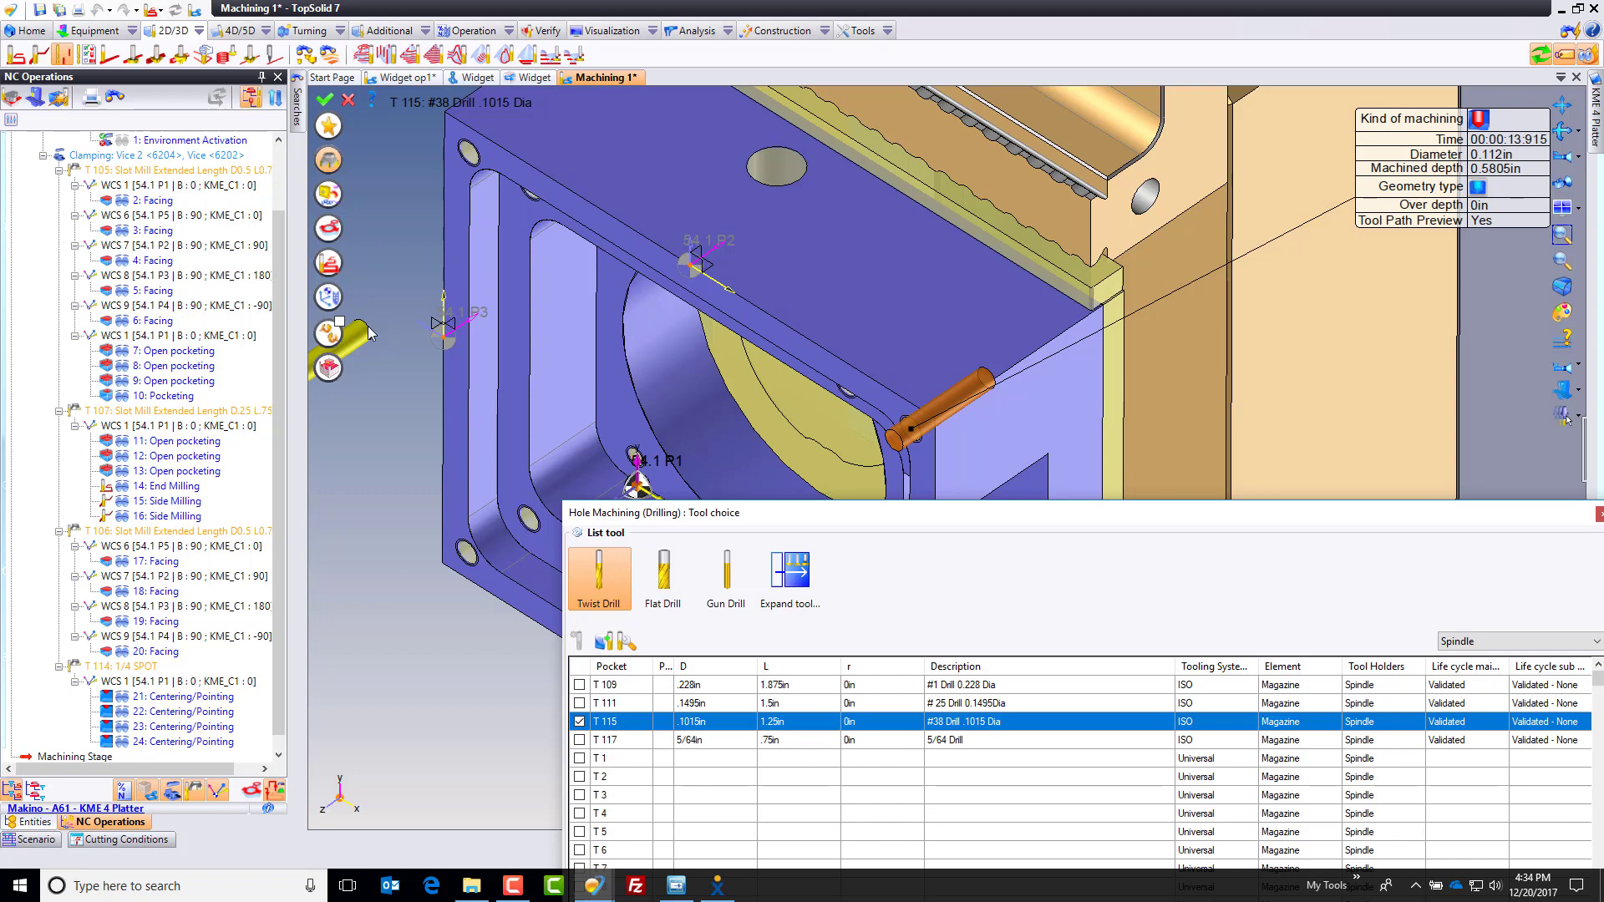
mouse_move(740, 733)
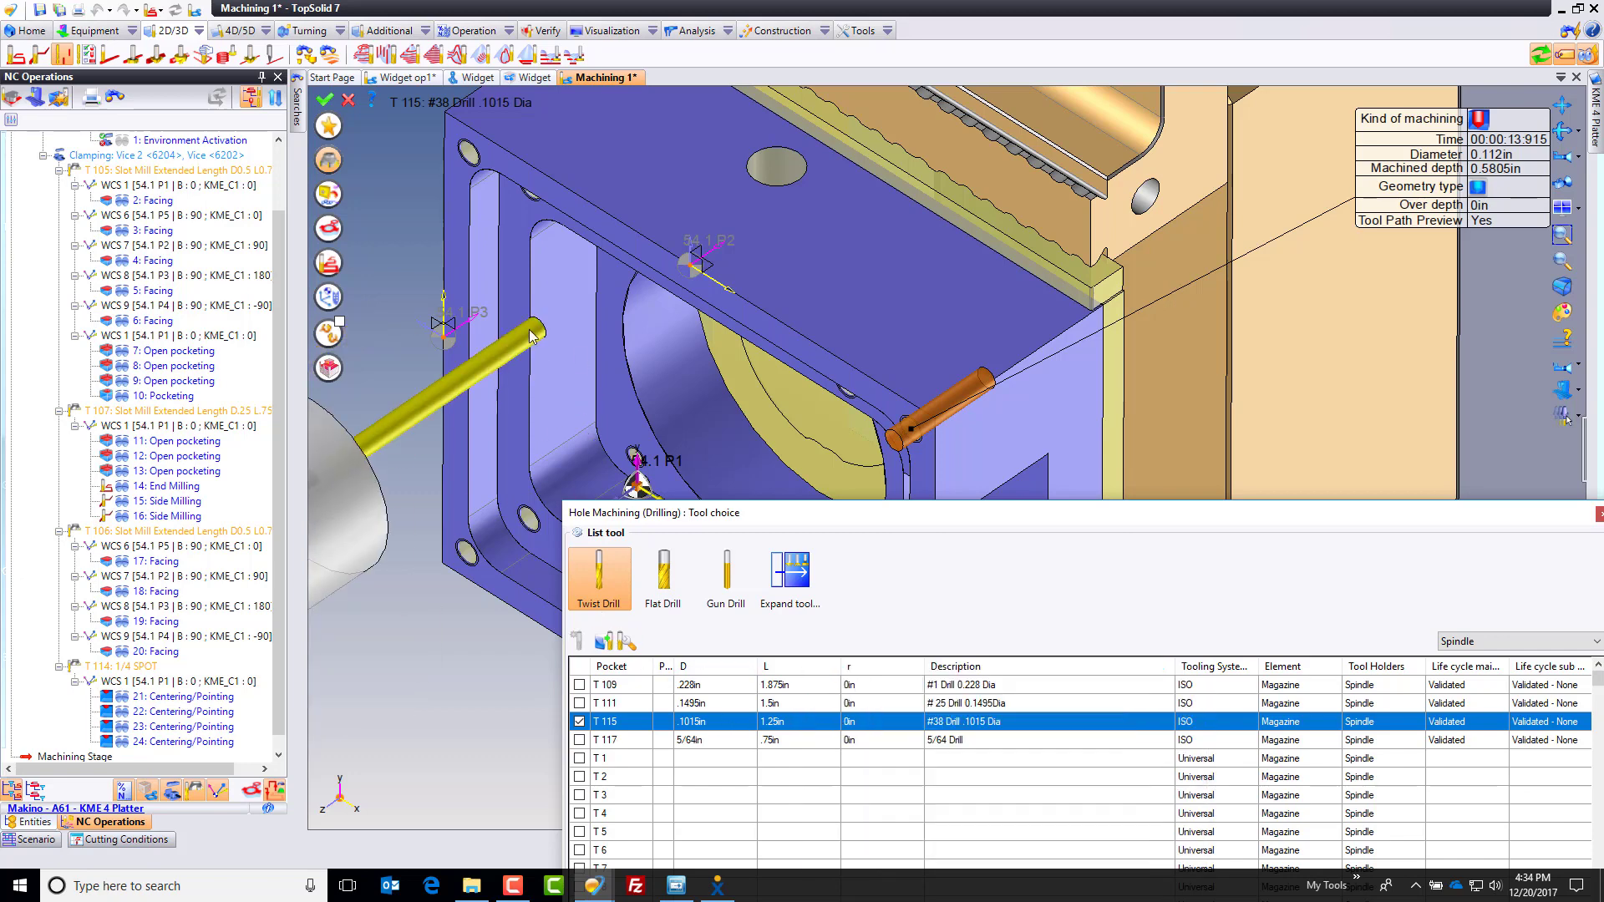
Set the #38 drill's cutting conditions to a spindle rate of 6500 rpm and a feed rate of 65 in/min.
click(330, 196)
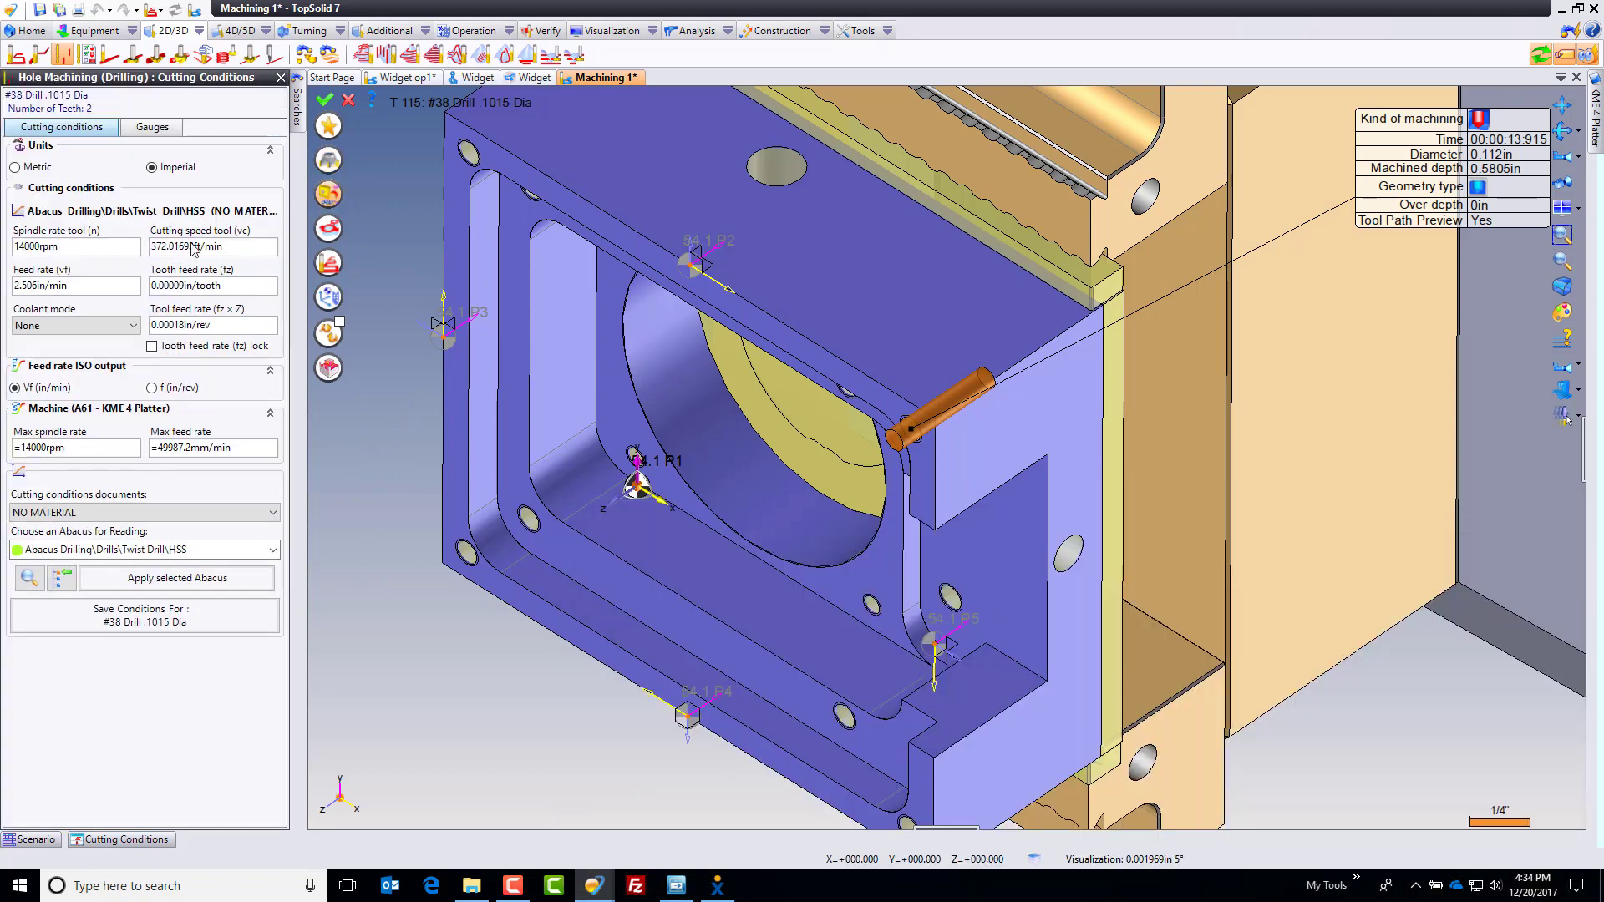
double_click(85, 248)
text(6500)
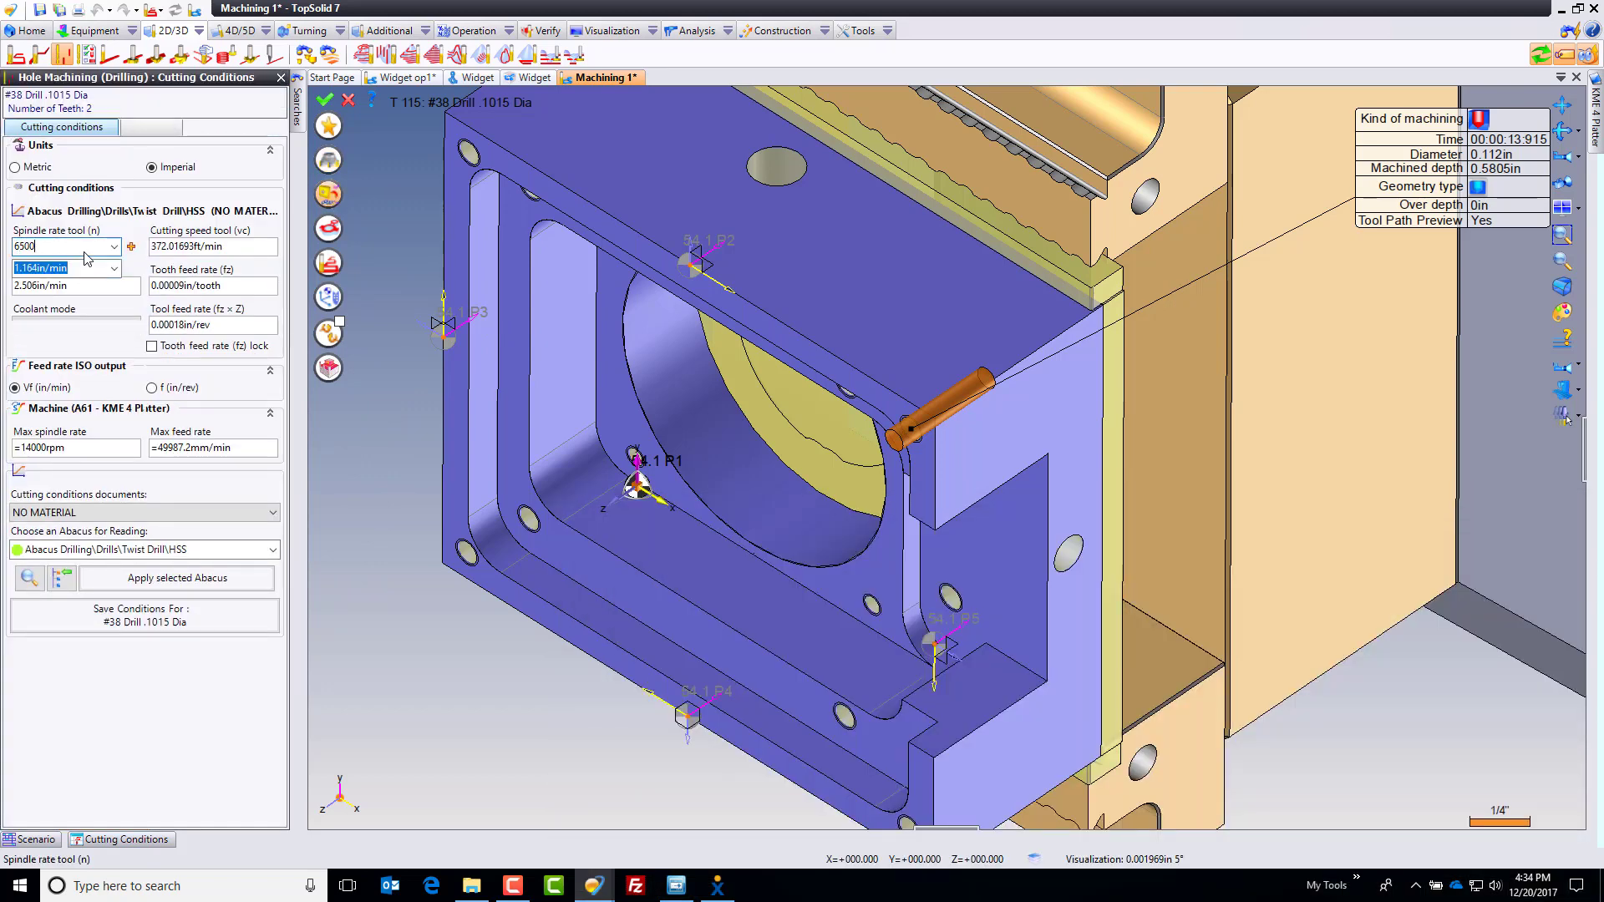
key(Tab)
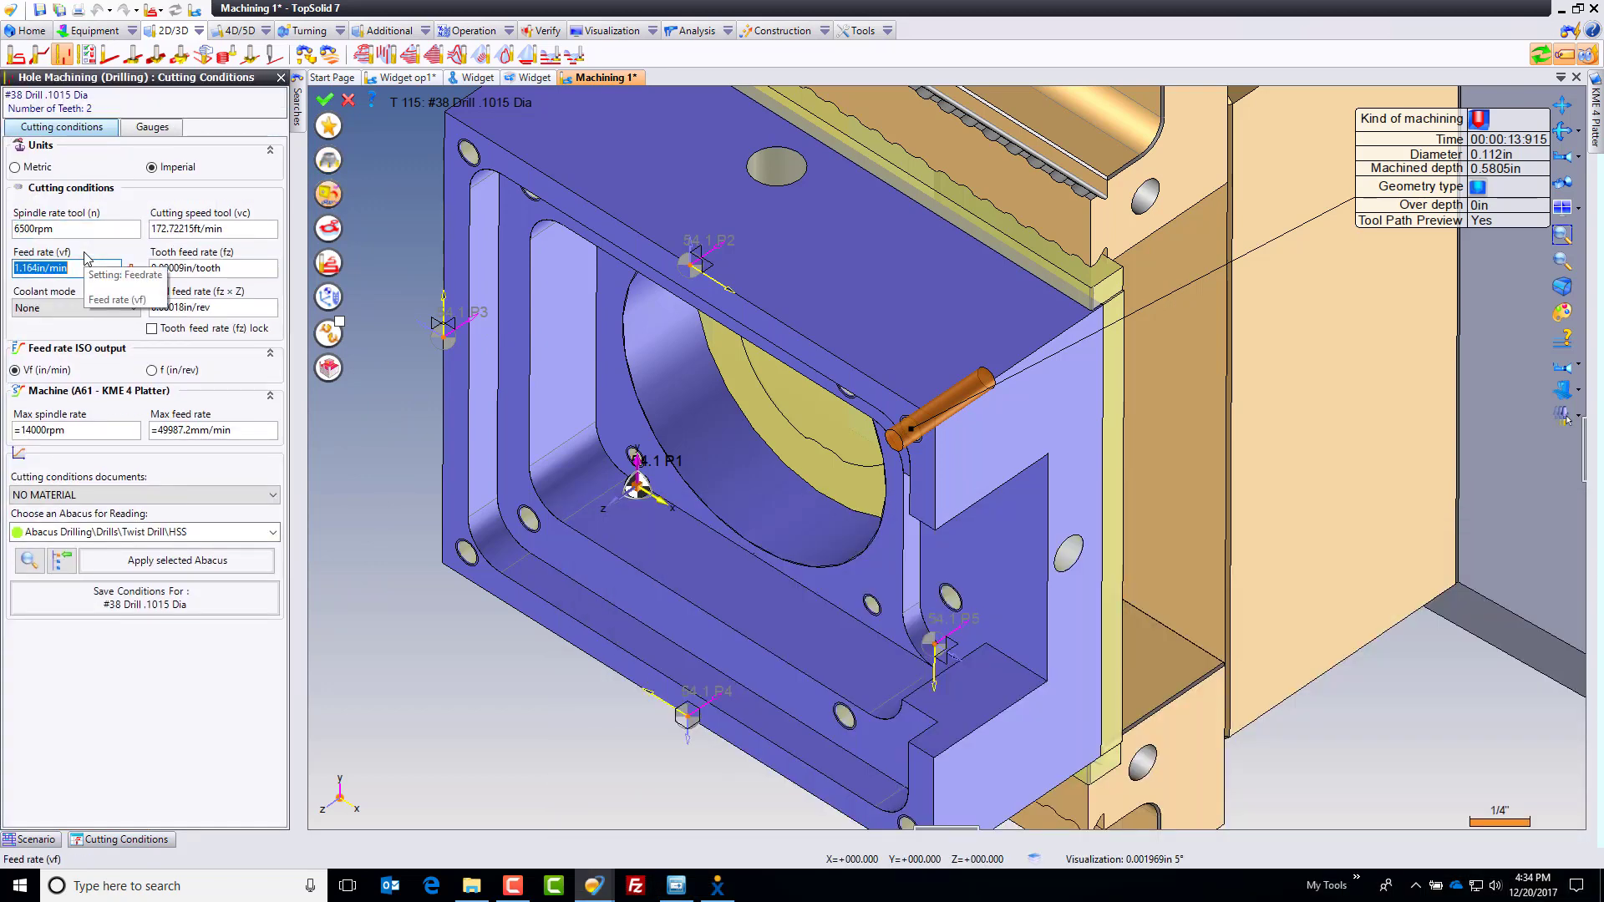
text(65)
key(Tab)
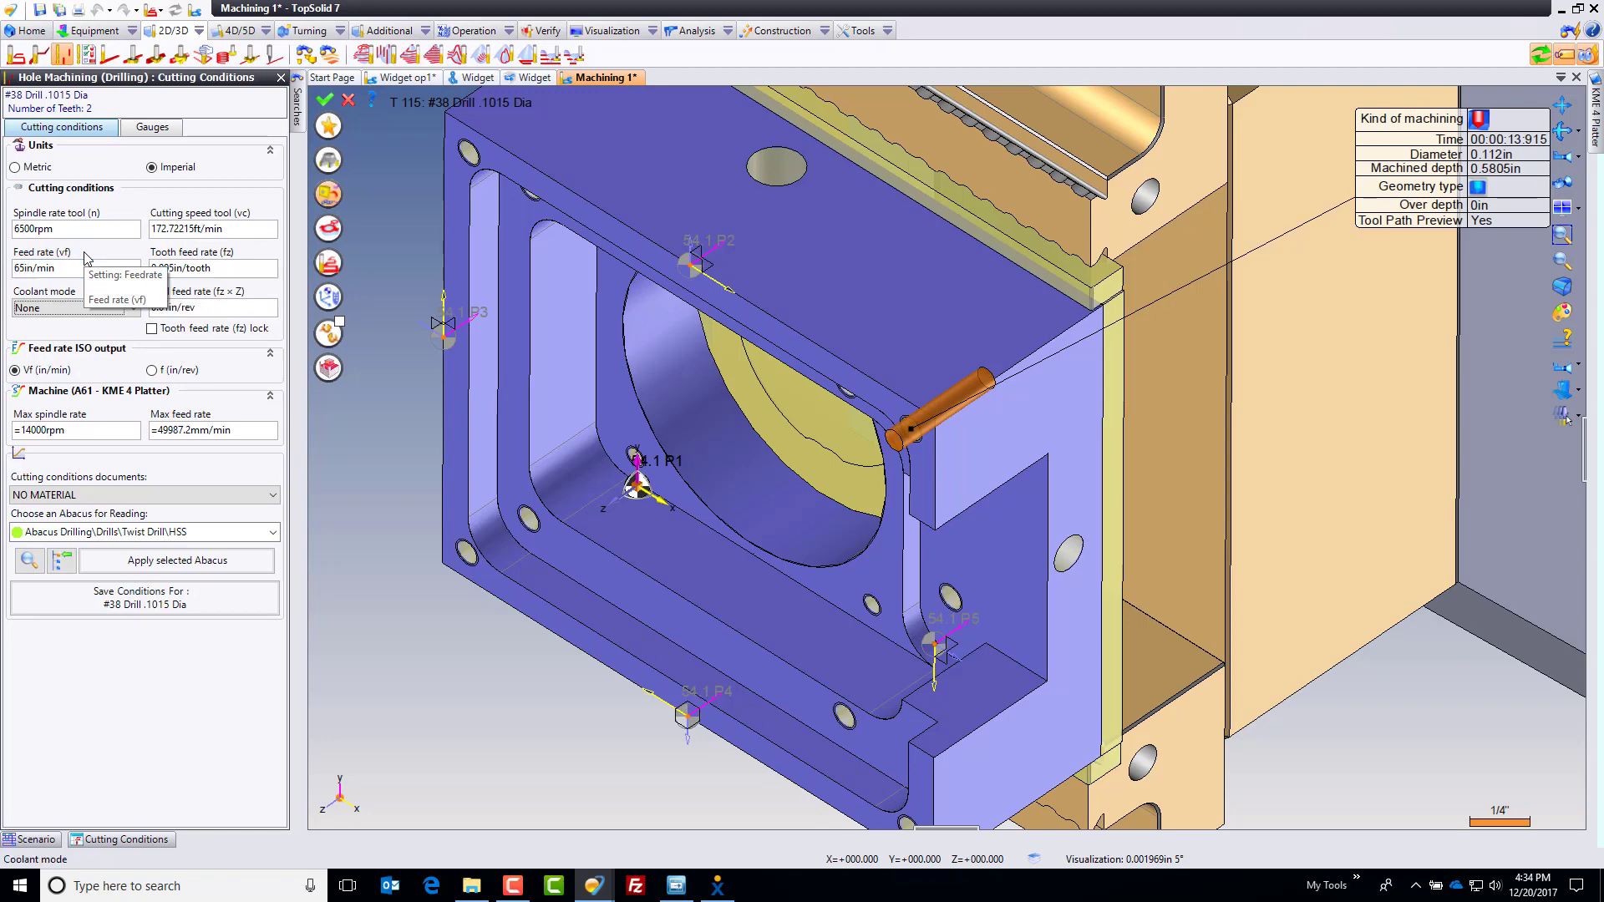
Enable standard picoting for the #38 drilling, include the similar corner holes and validate the operation.
click(329, 266)
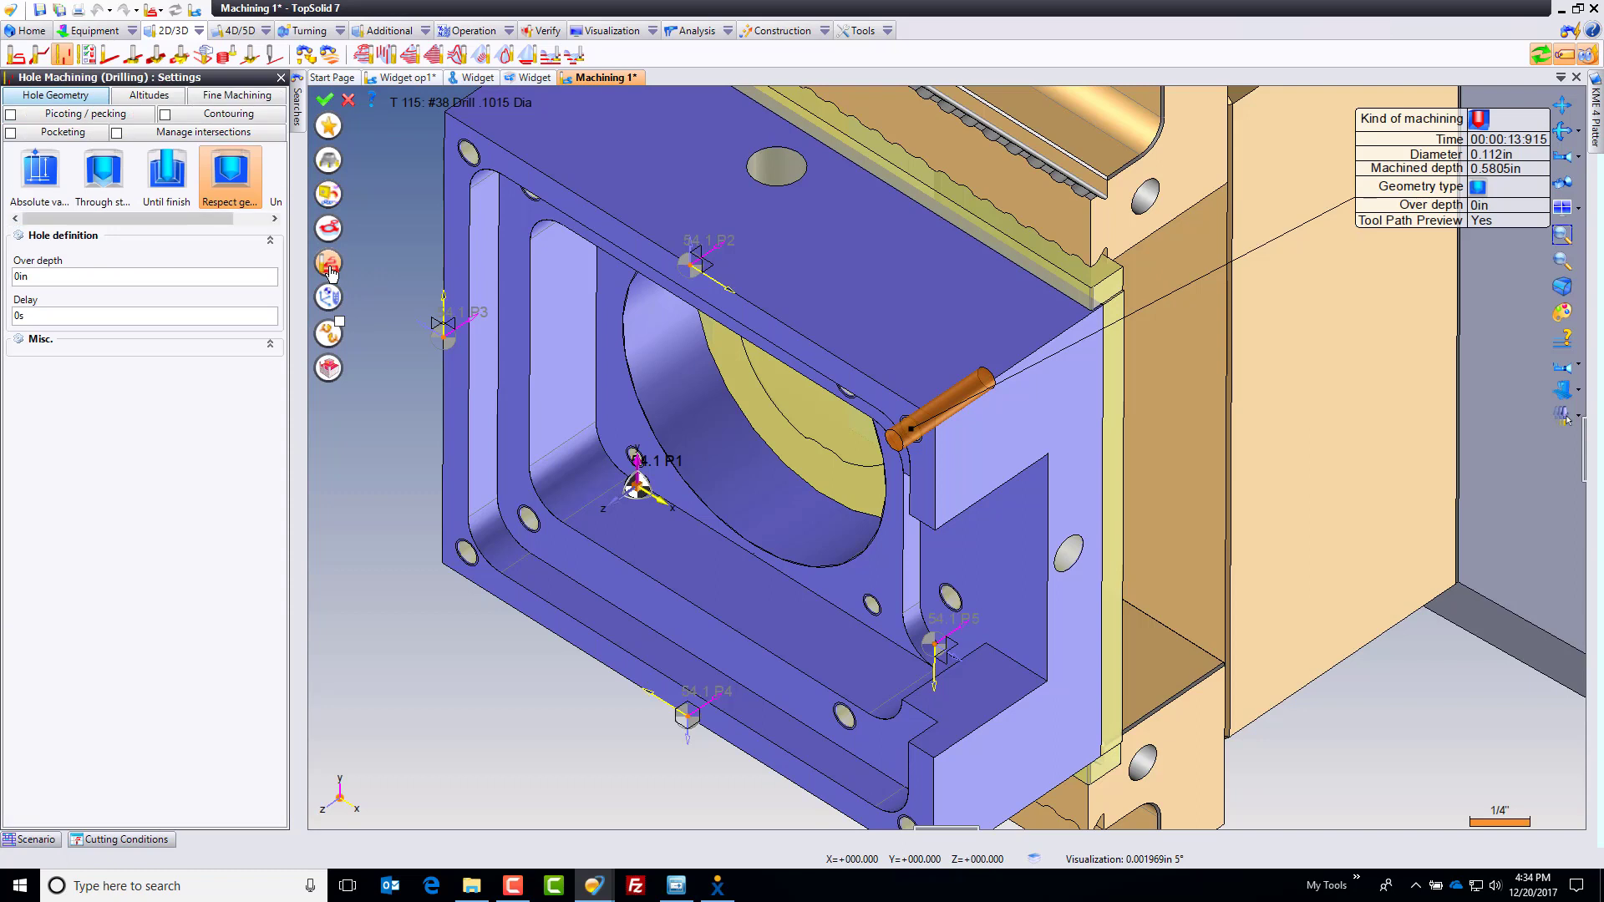
click(78, 120)
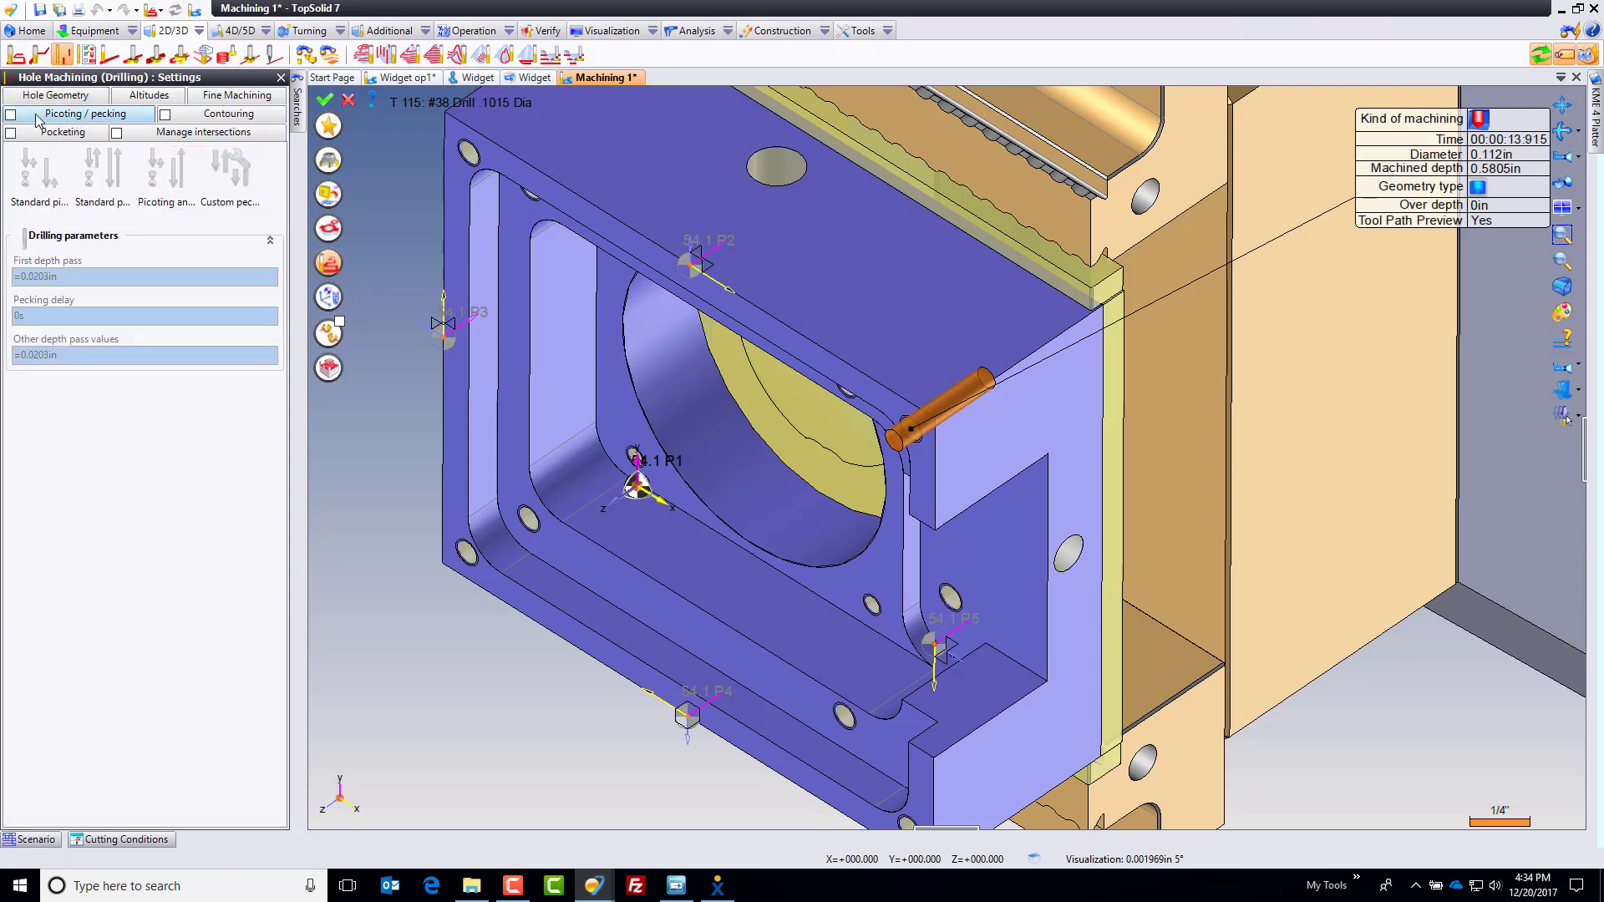
click(11, 115)
click(43, 189)
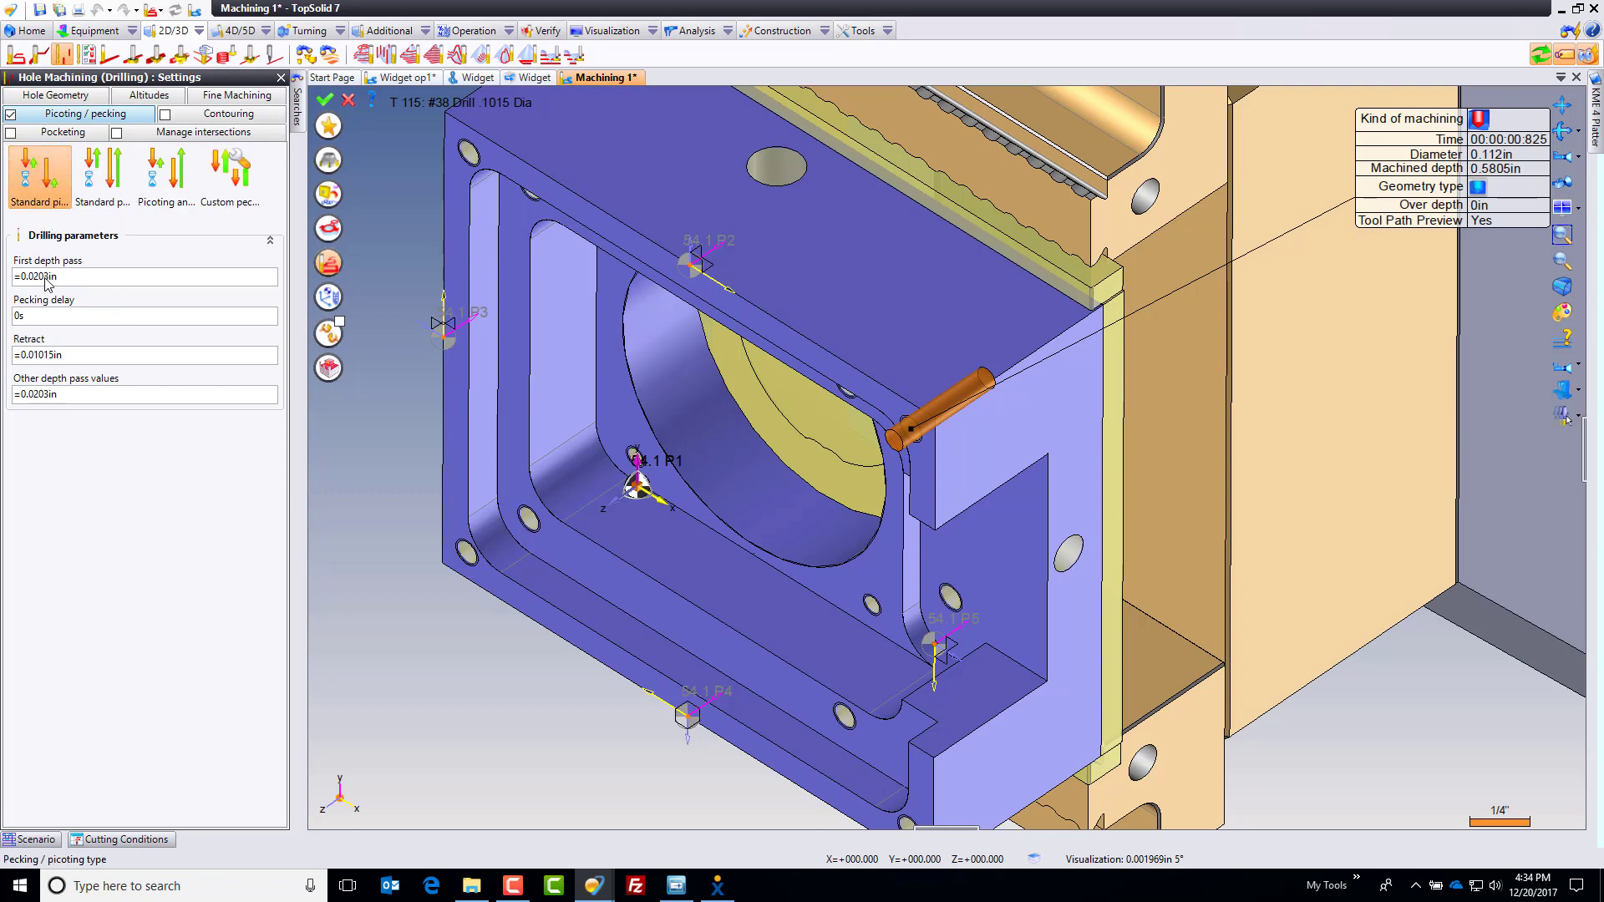
click(338, 235)
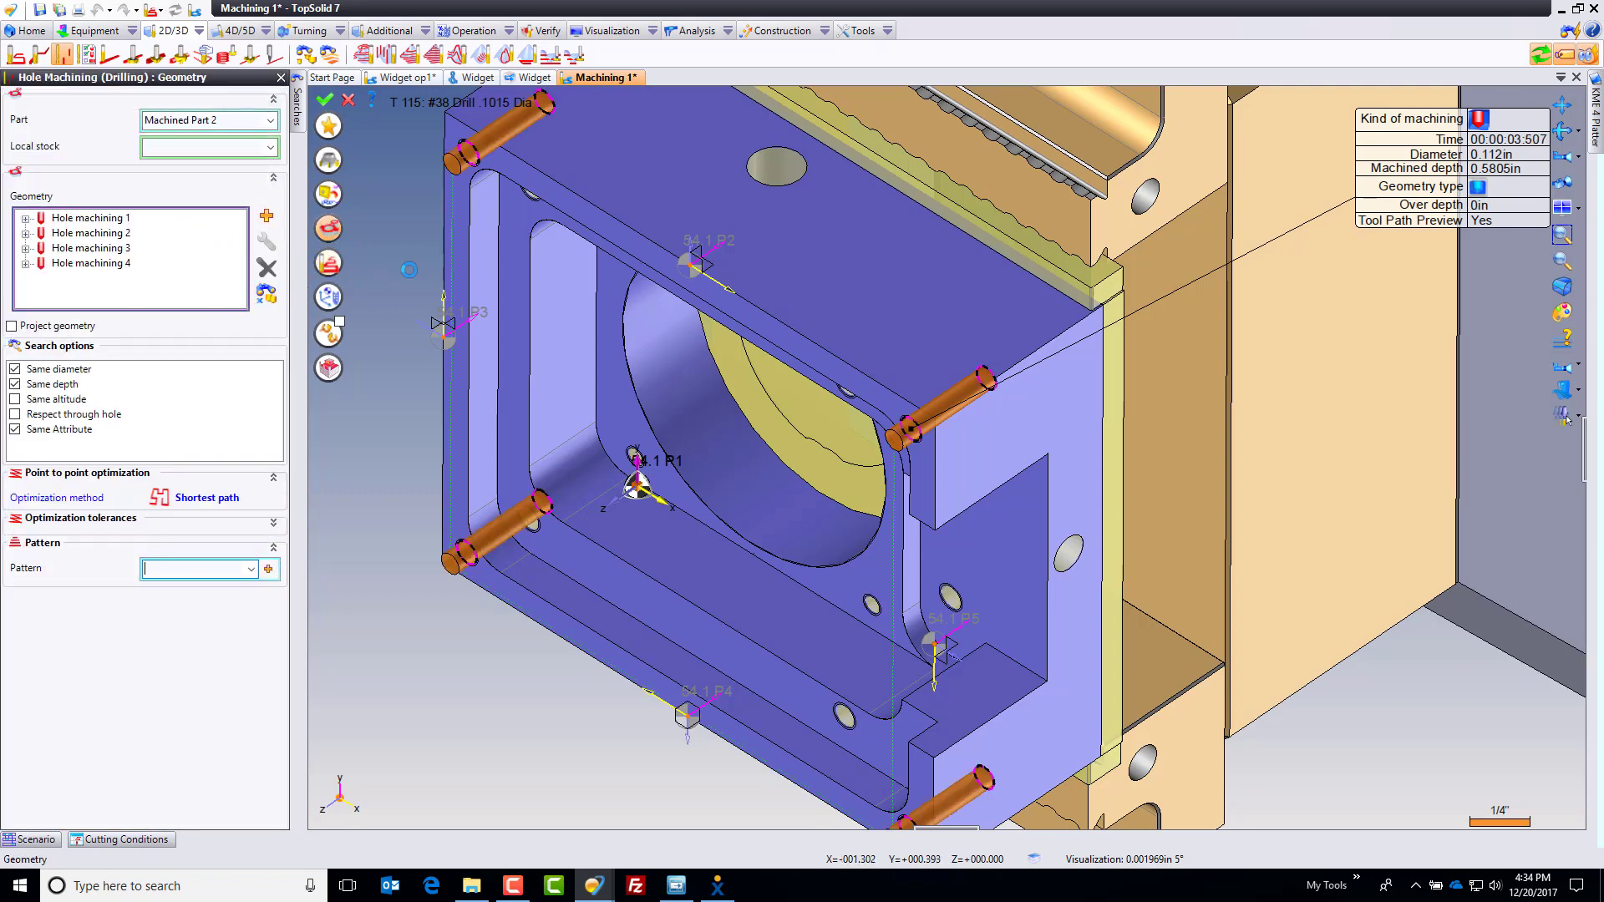
click(324, 101)
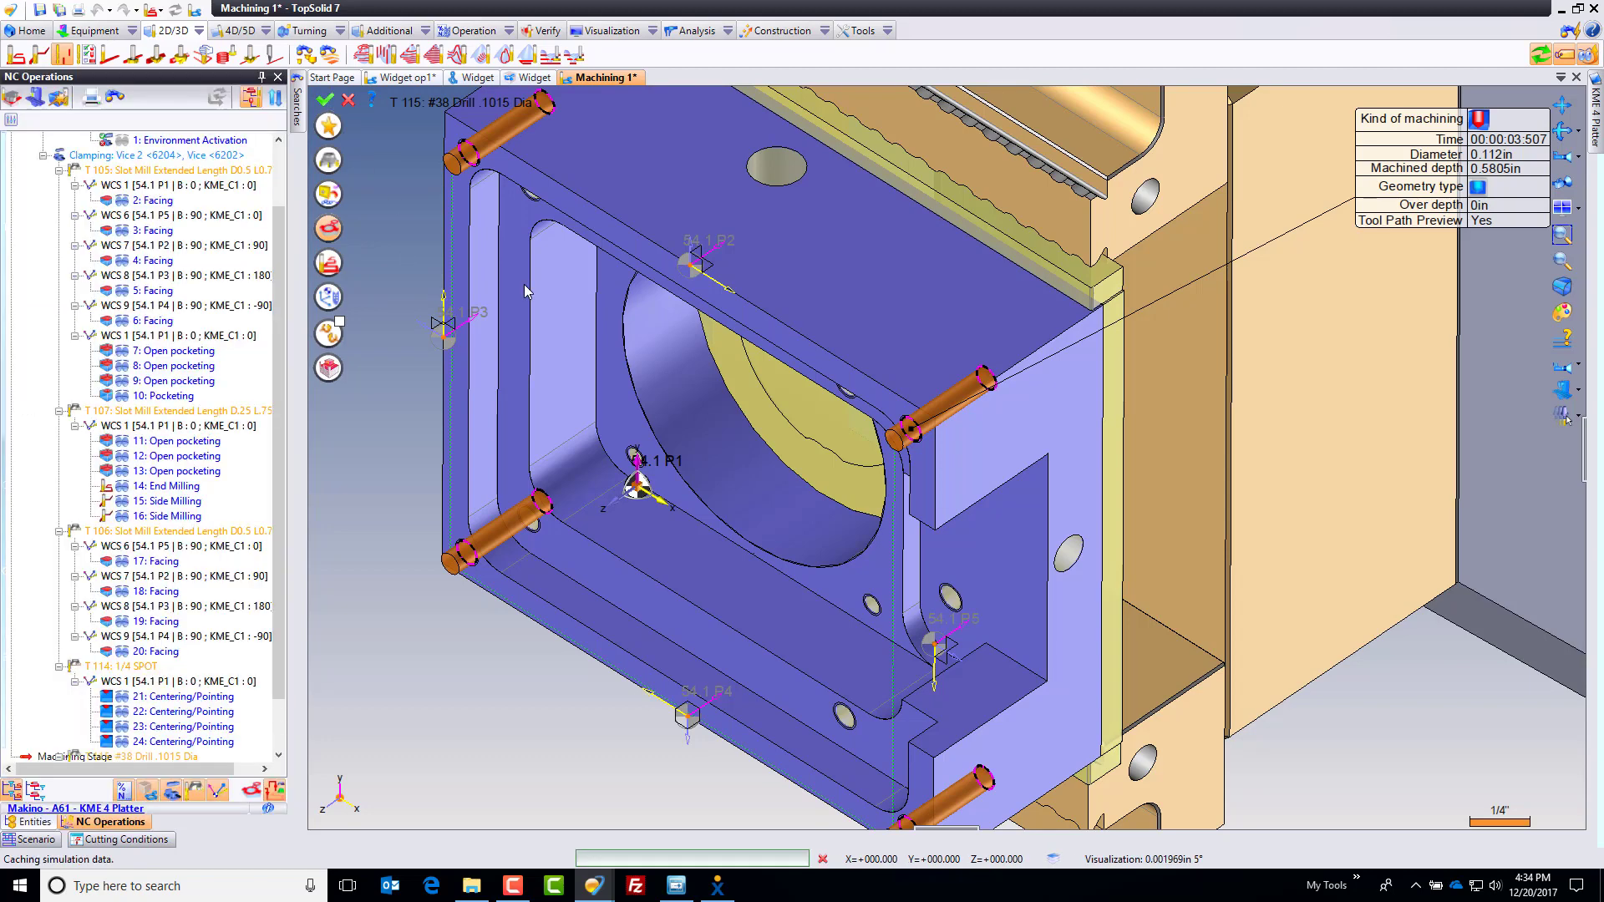
Copy the #38 drilling operation onto the lower hole in the recessed ledge, include its similar holes and validate.
scroll(582, 477, down, 2)
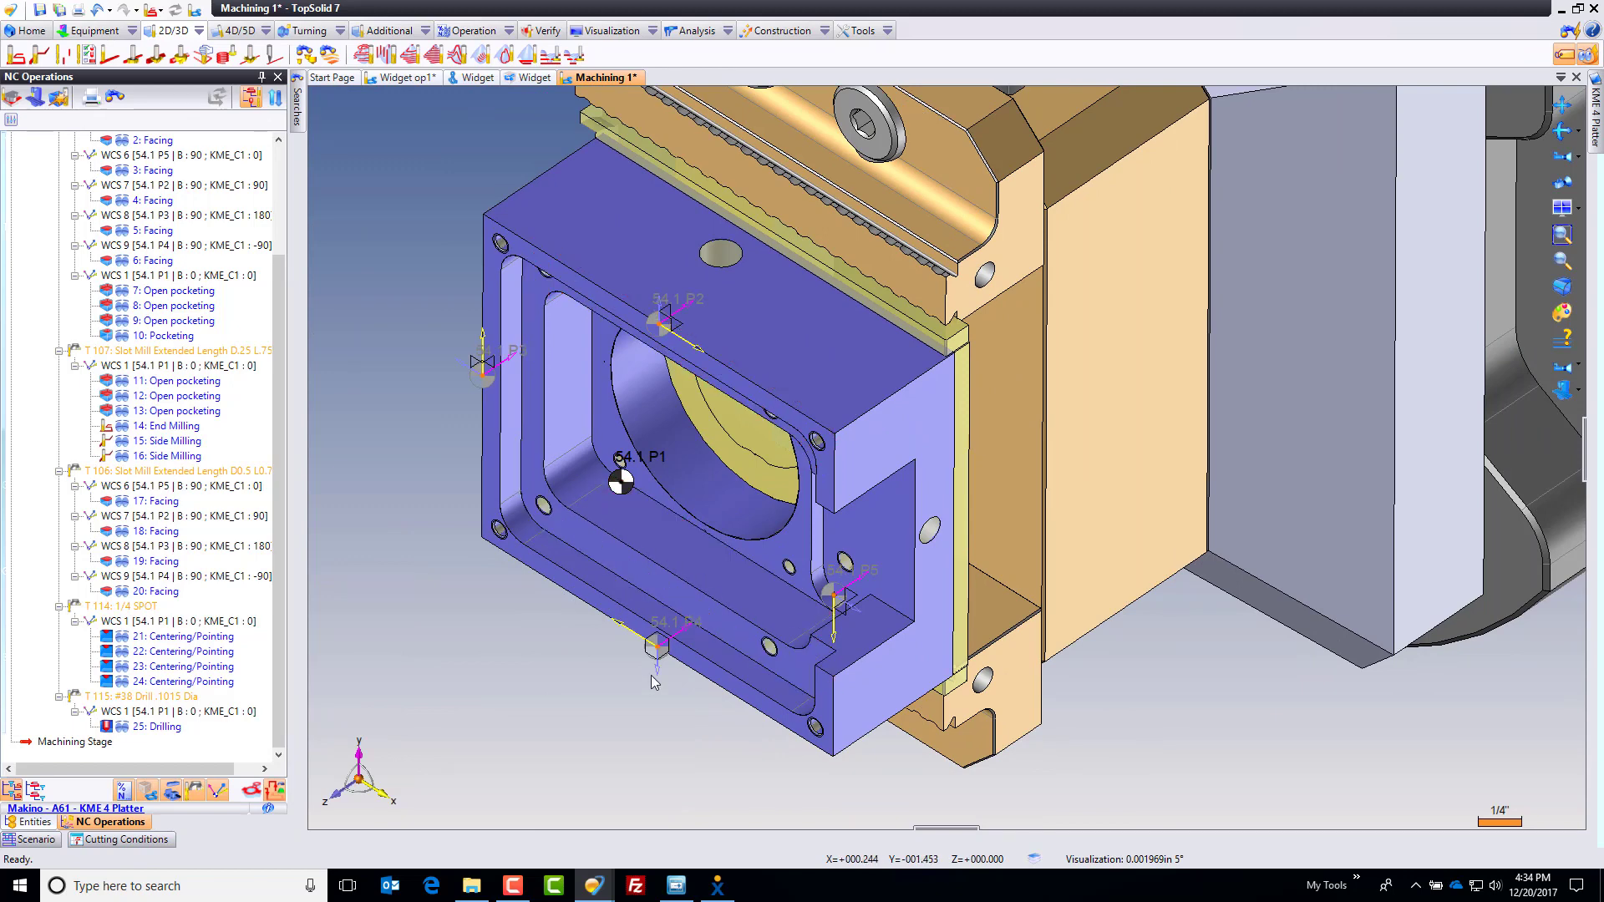
click(157, 726)
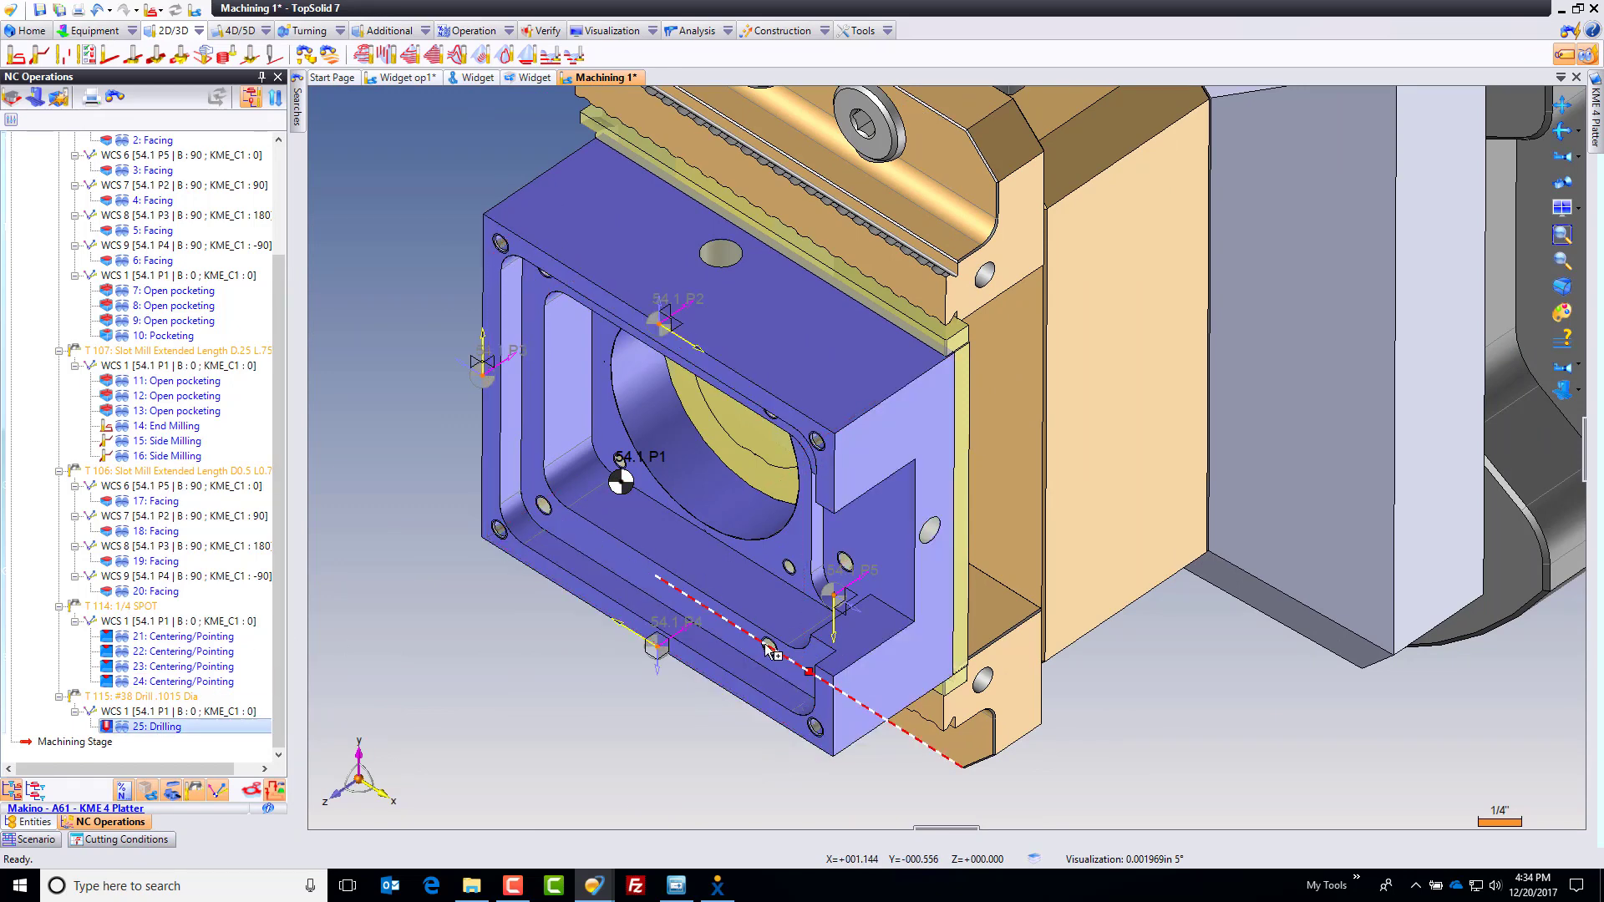
key(ctrl+v)
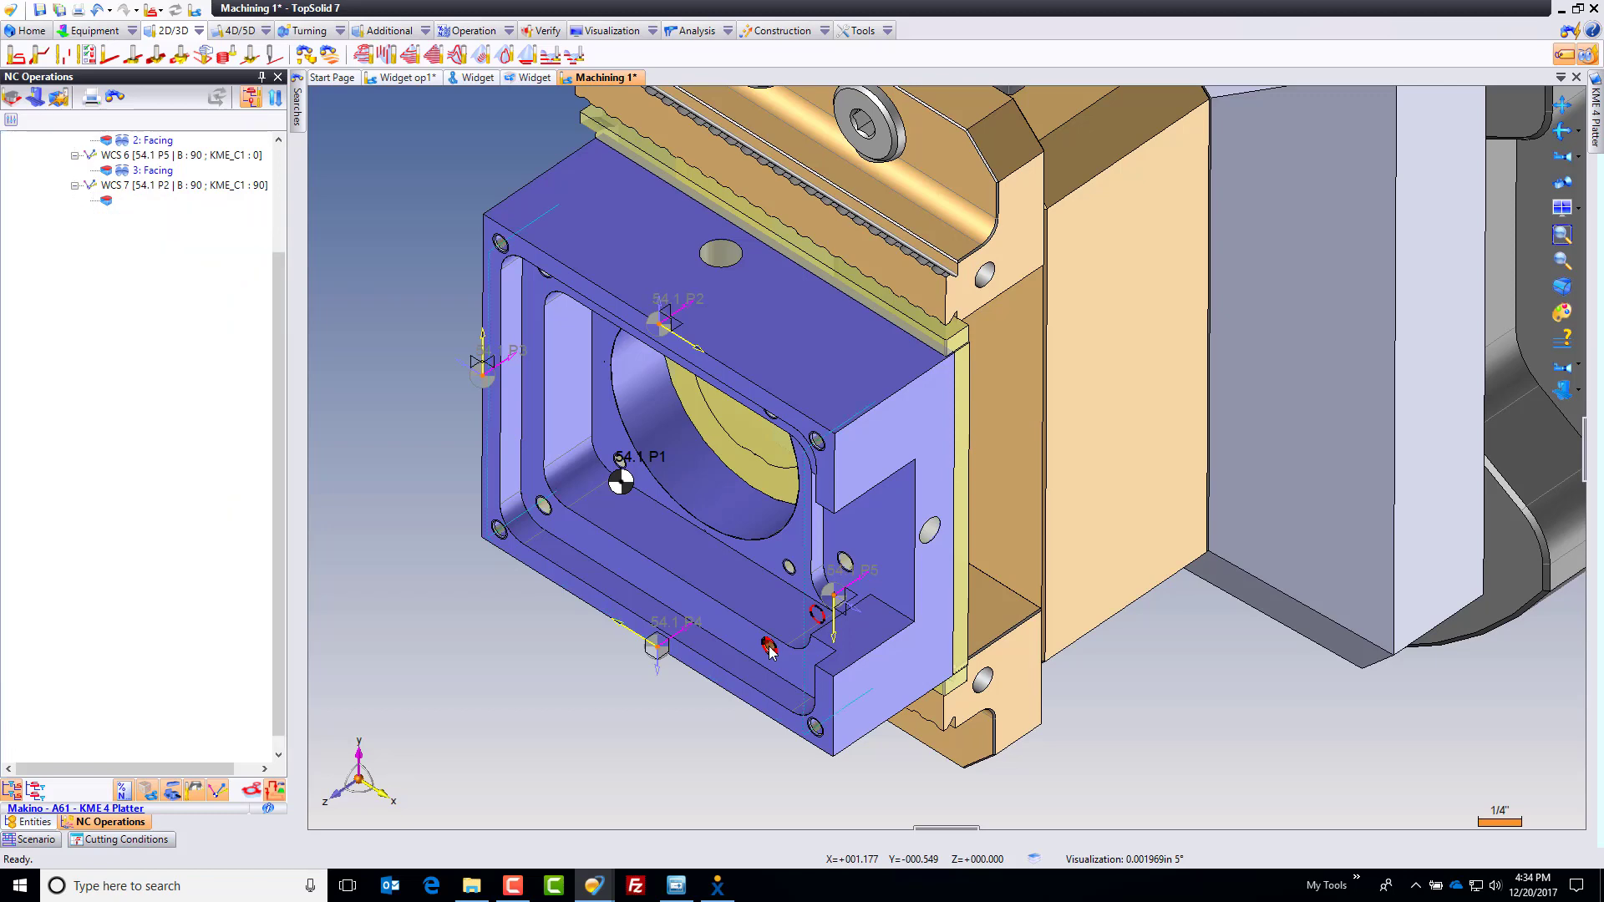
double_click(159, 745)
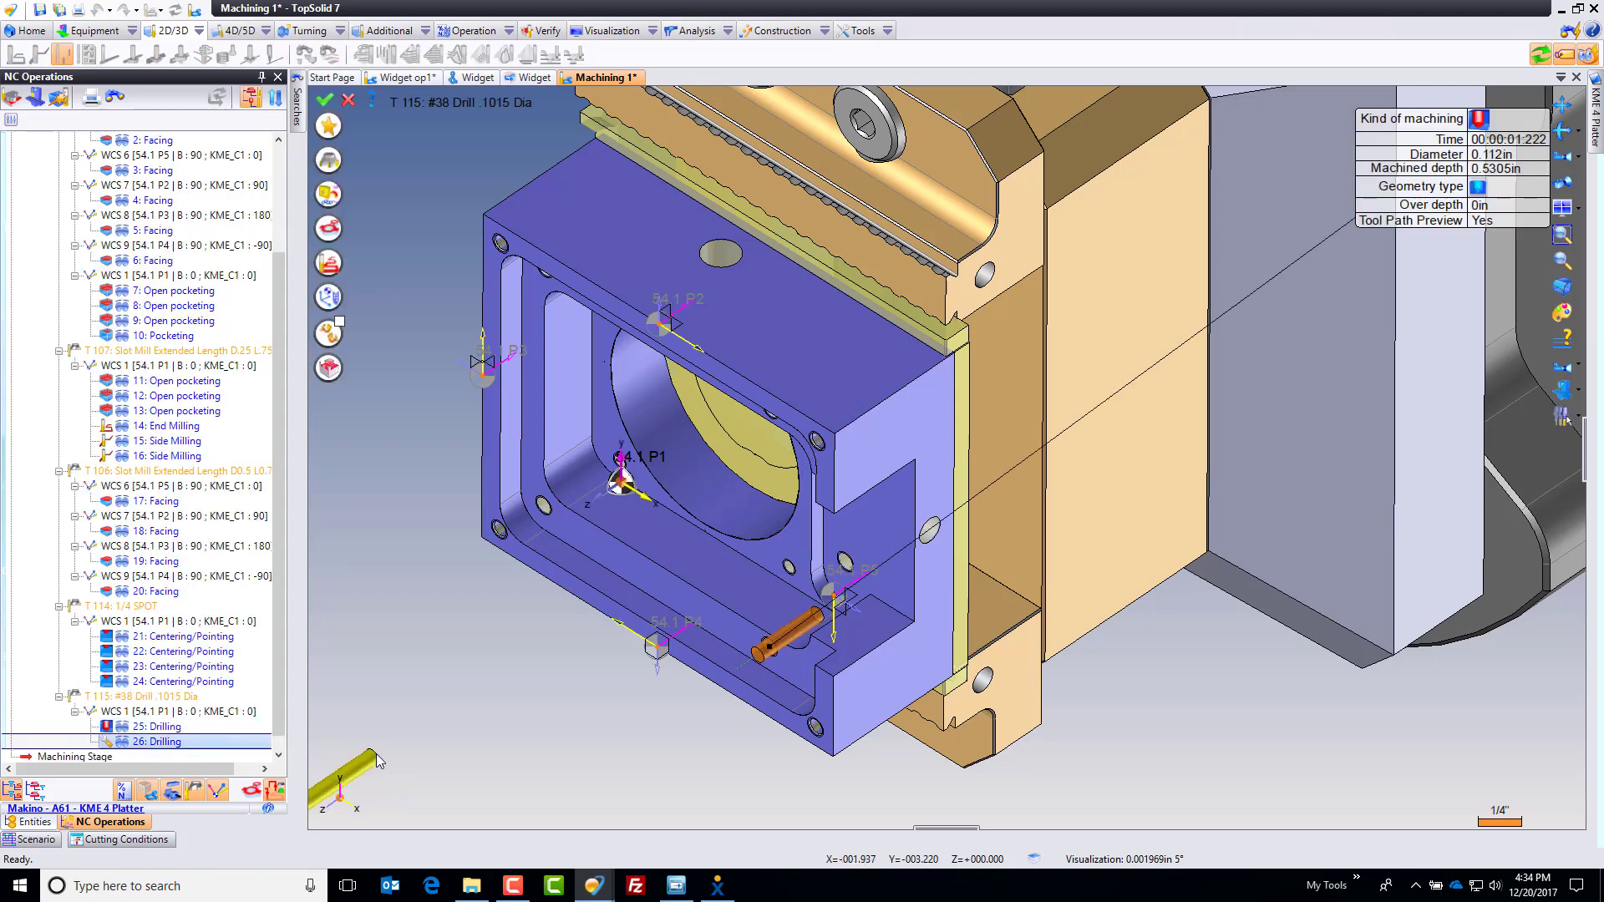
click(334, 234)
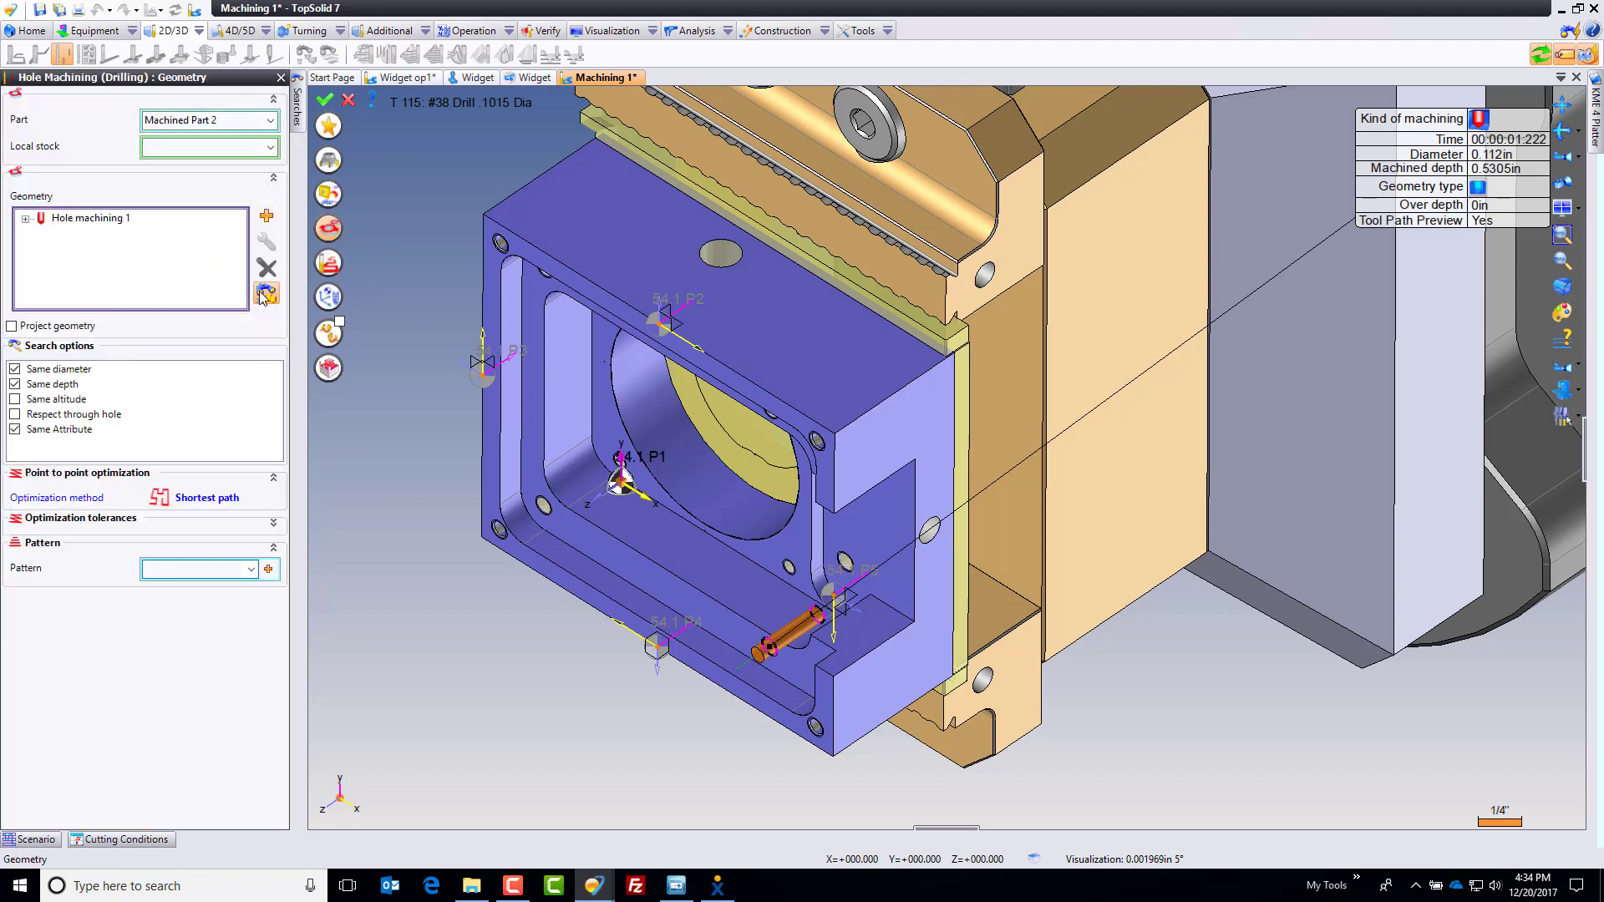
click(266, 294)
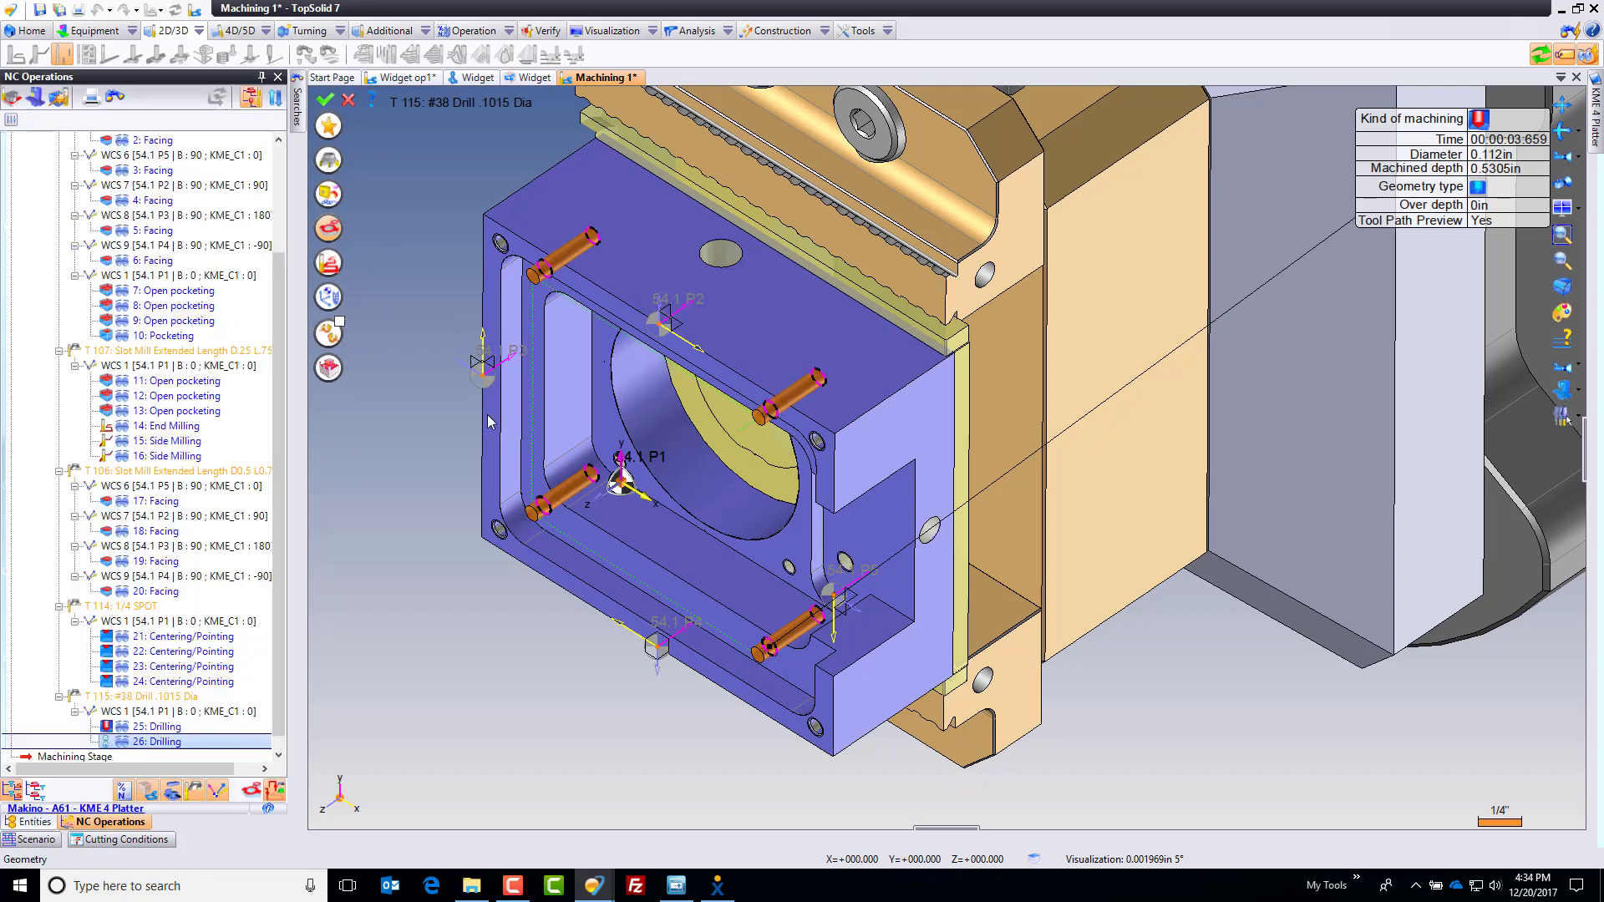
key(Return)
Start a drilling operation on the small hole in the pocket floor beside the bore, using the T 117 5/64 Drill.
scroll(791, 617, up, 3)
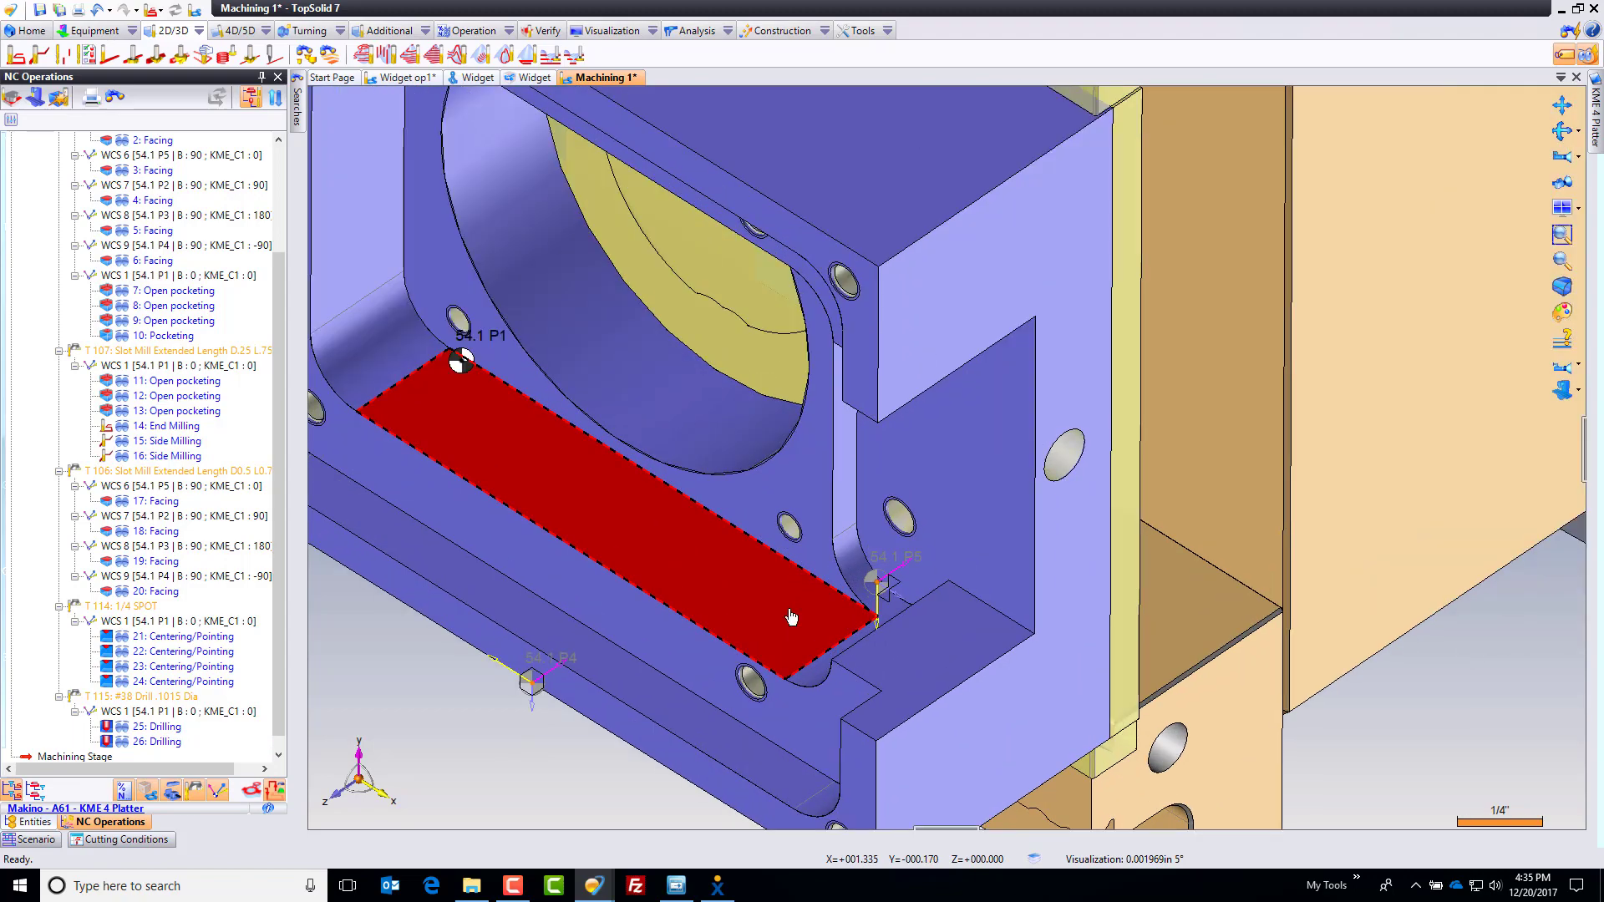
scroll(801, 605, up, 3)
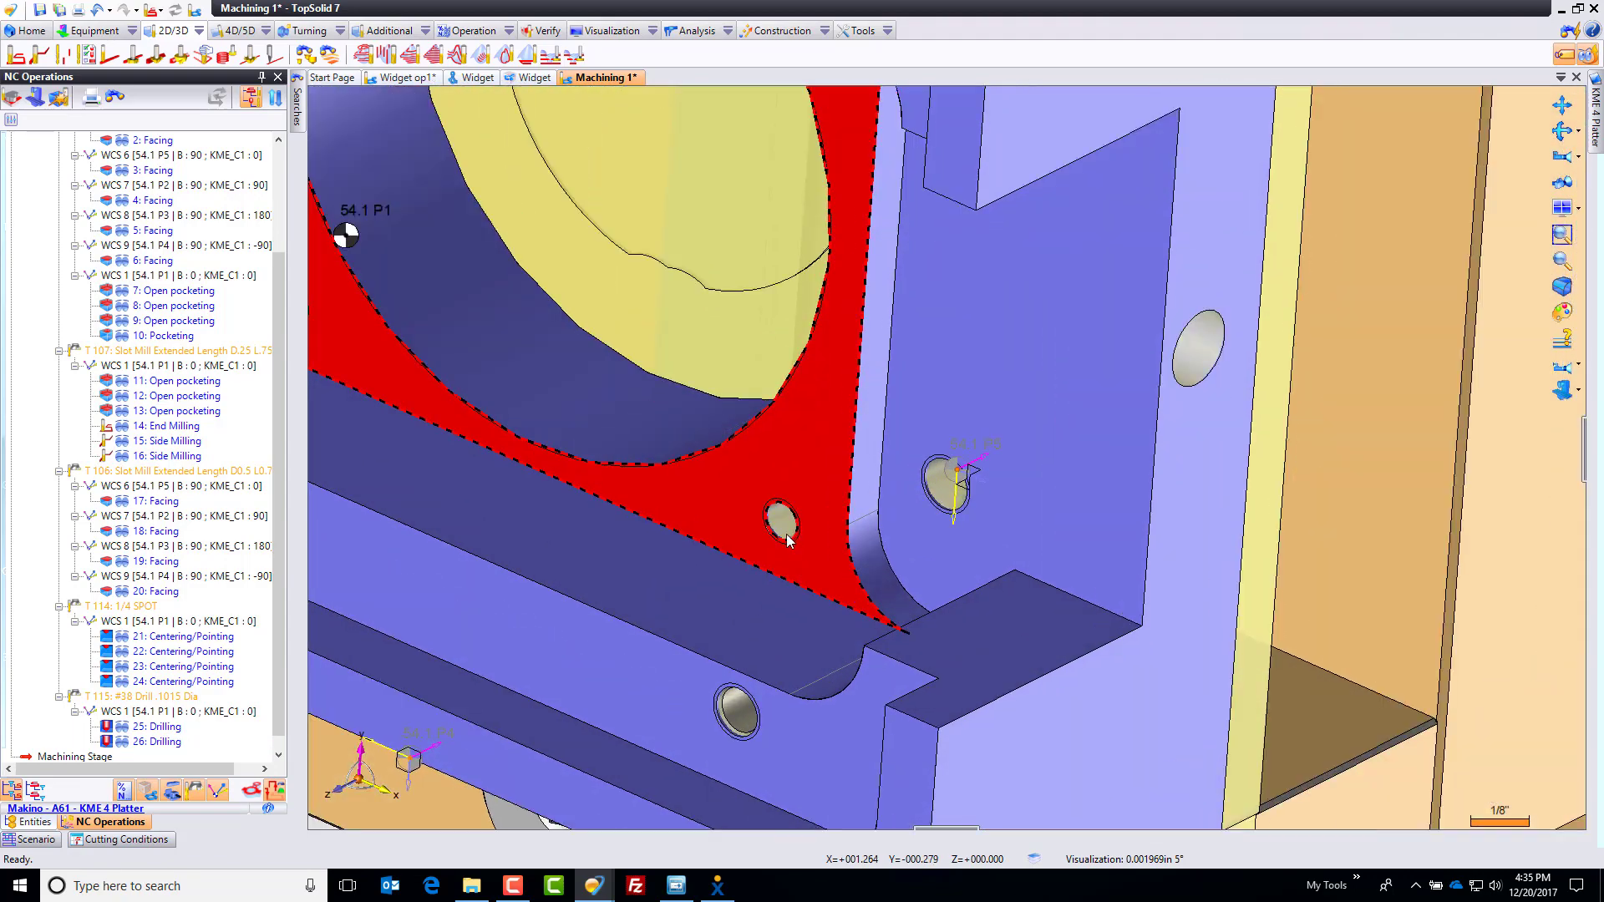
right_click(783, 526)
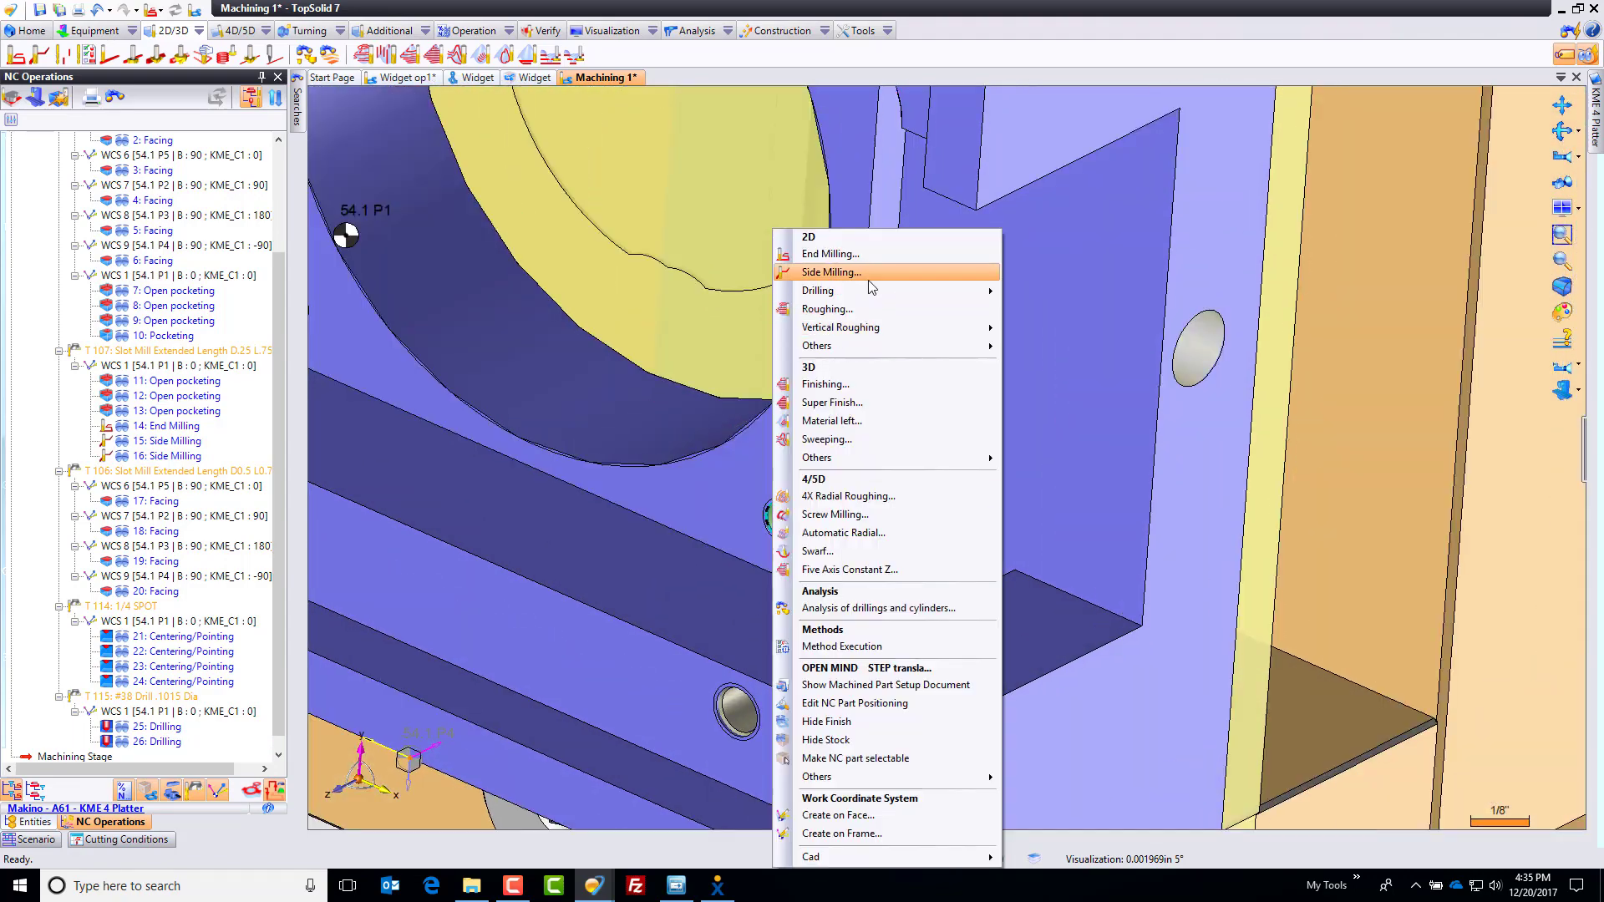
mouse_move(918, 291)
click(1048, 293)
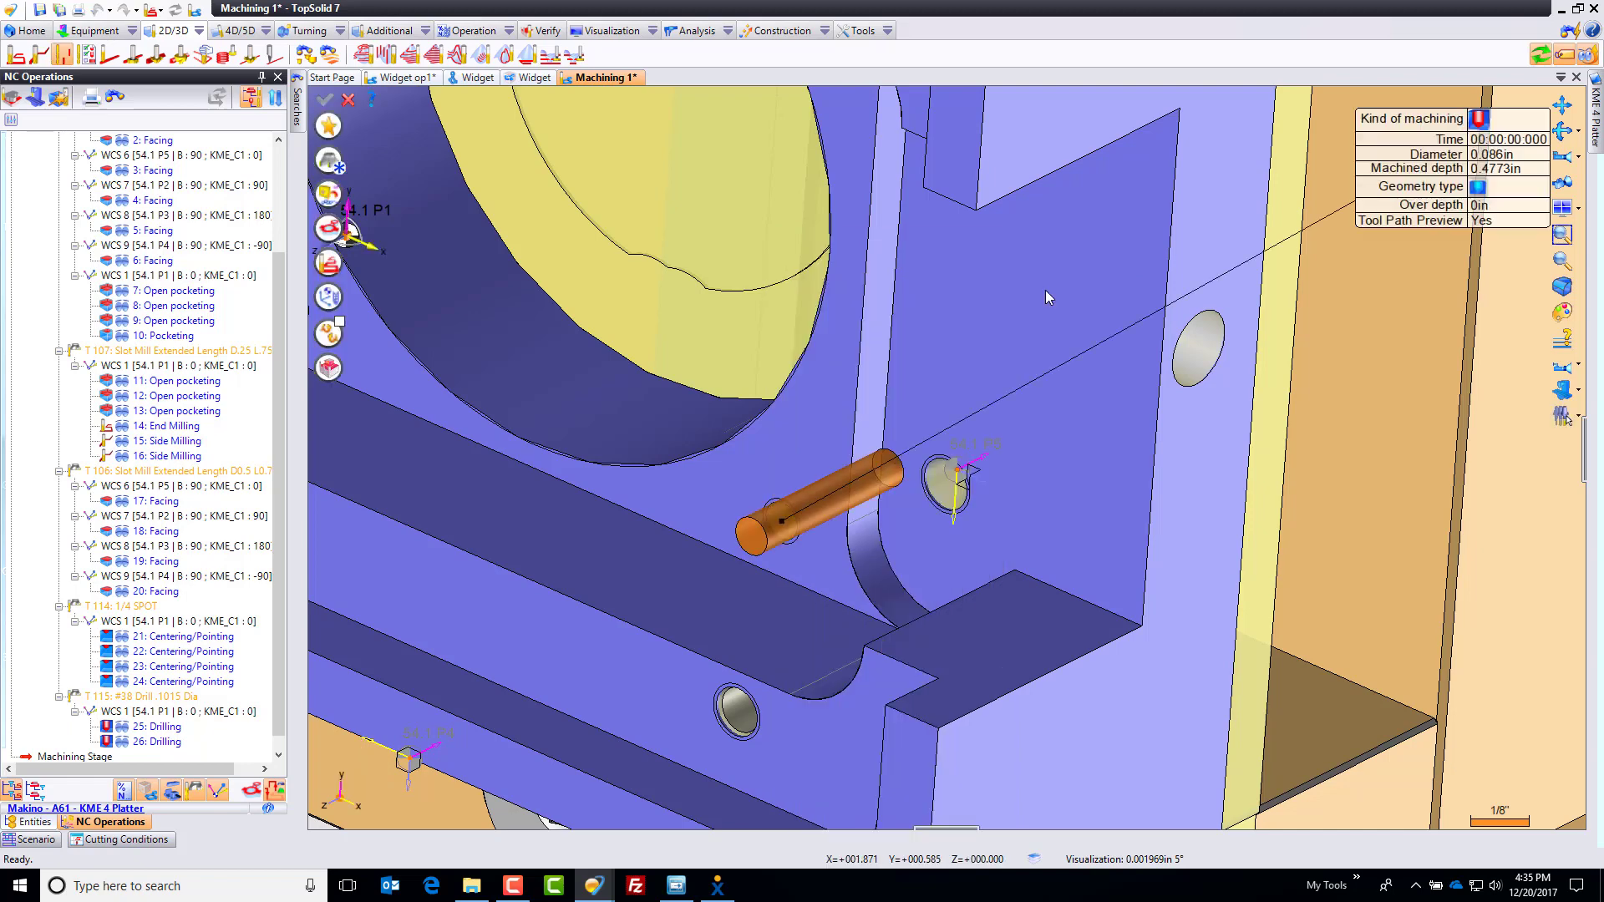
click(330, 163)
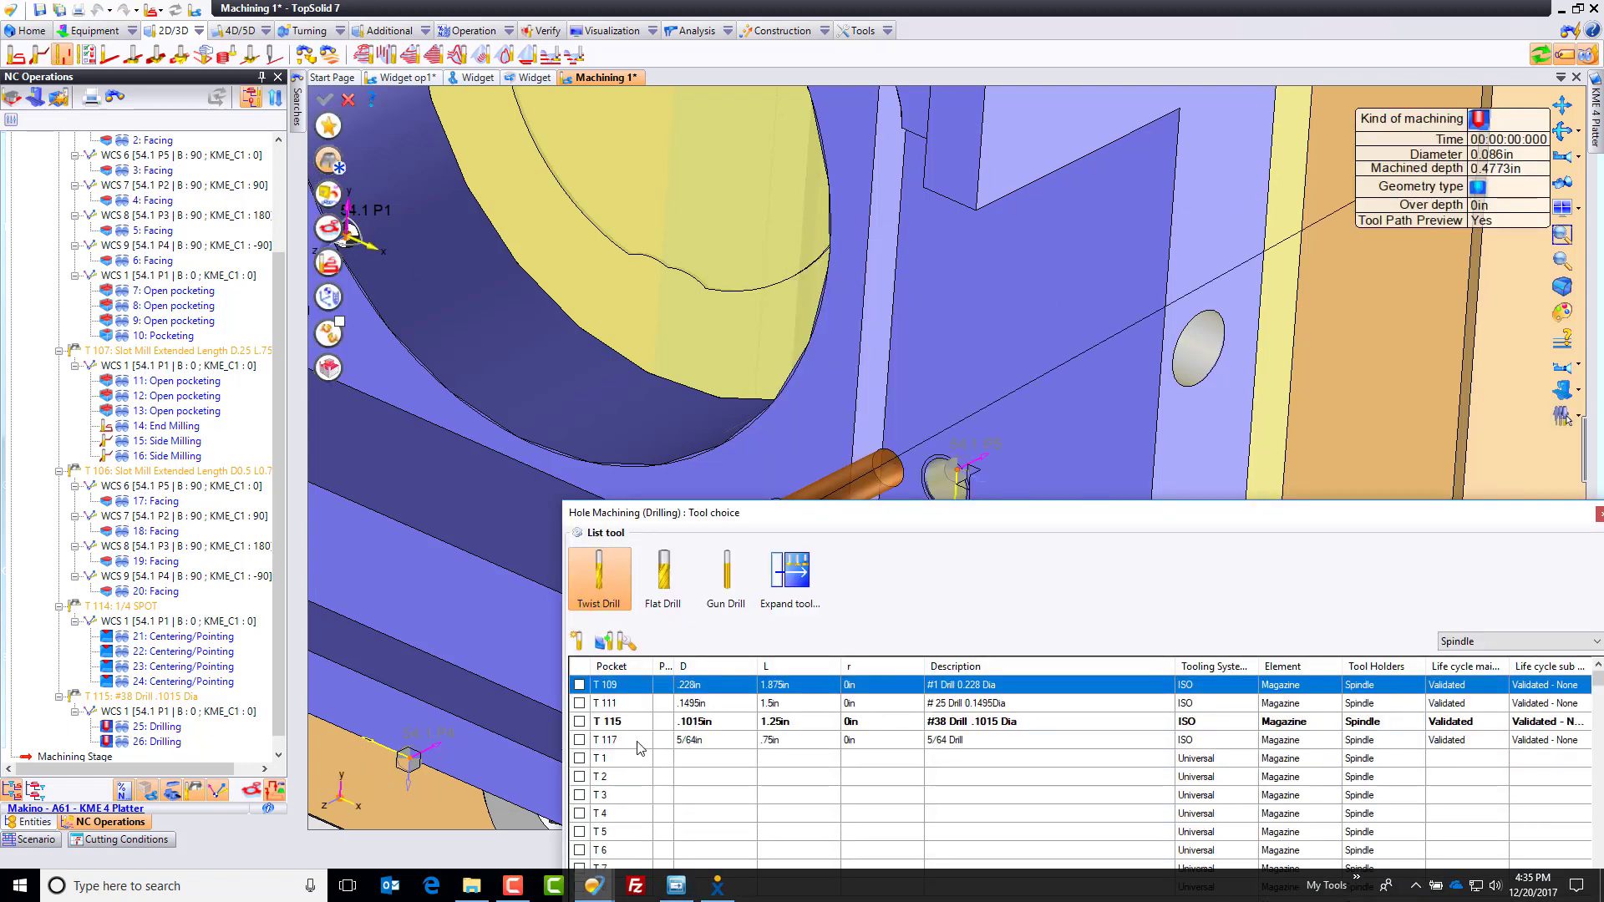
click(581, 741)
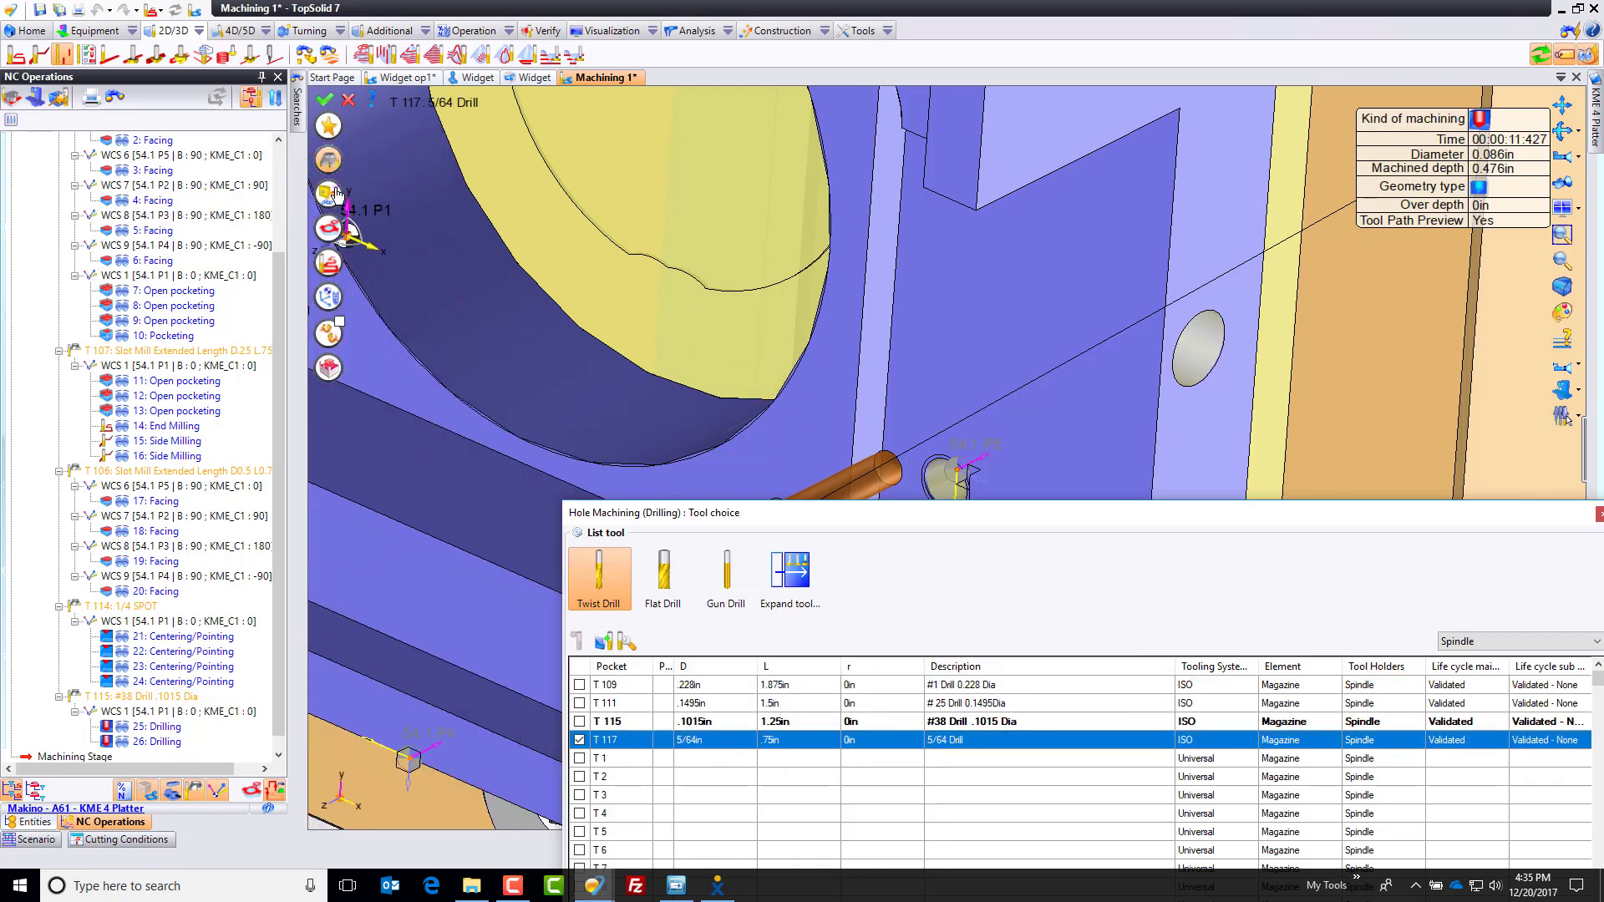
Set the 5/64 drill's spindle rate to 10000 rpm, tooth feed rate to .003 in/tooth and coolant mode to Jet.
click(70, 248)
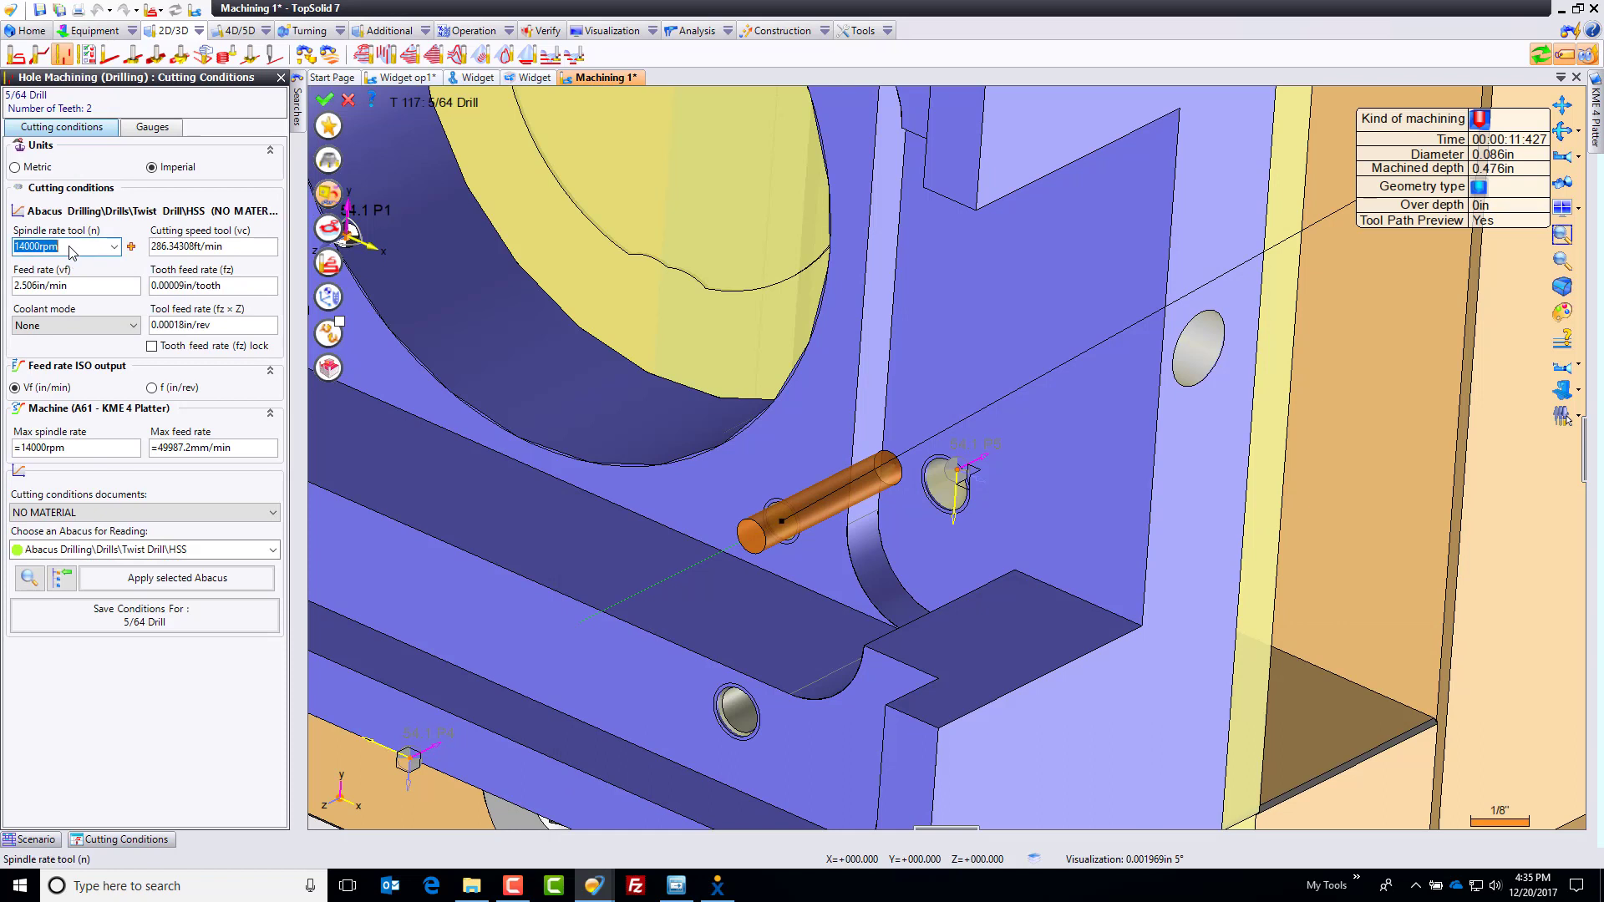
text(10000)
key(Return)
click(173, 270)
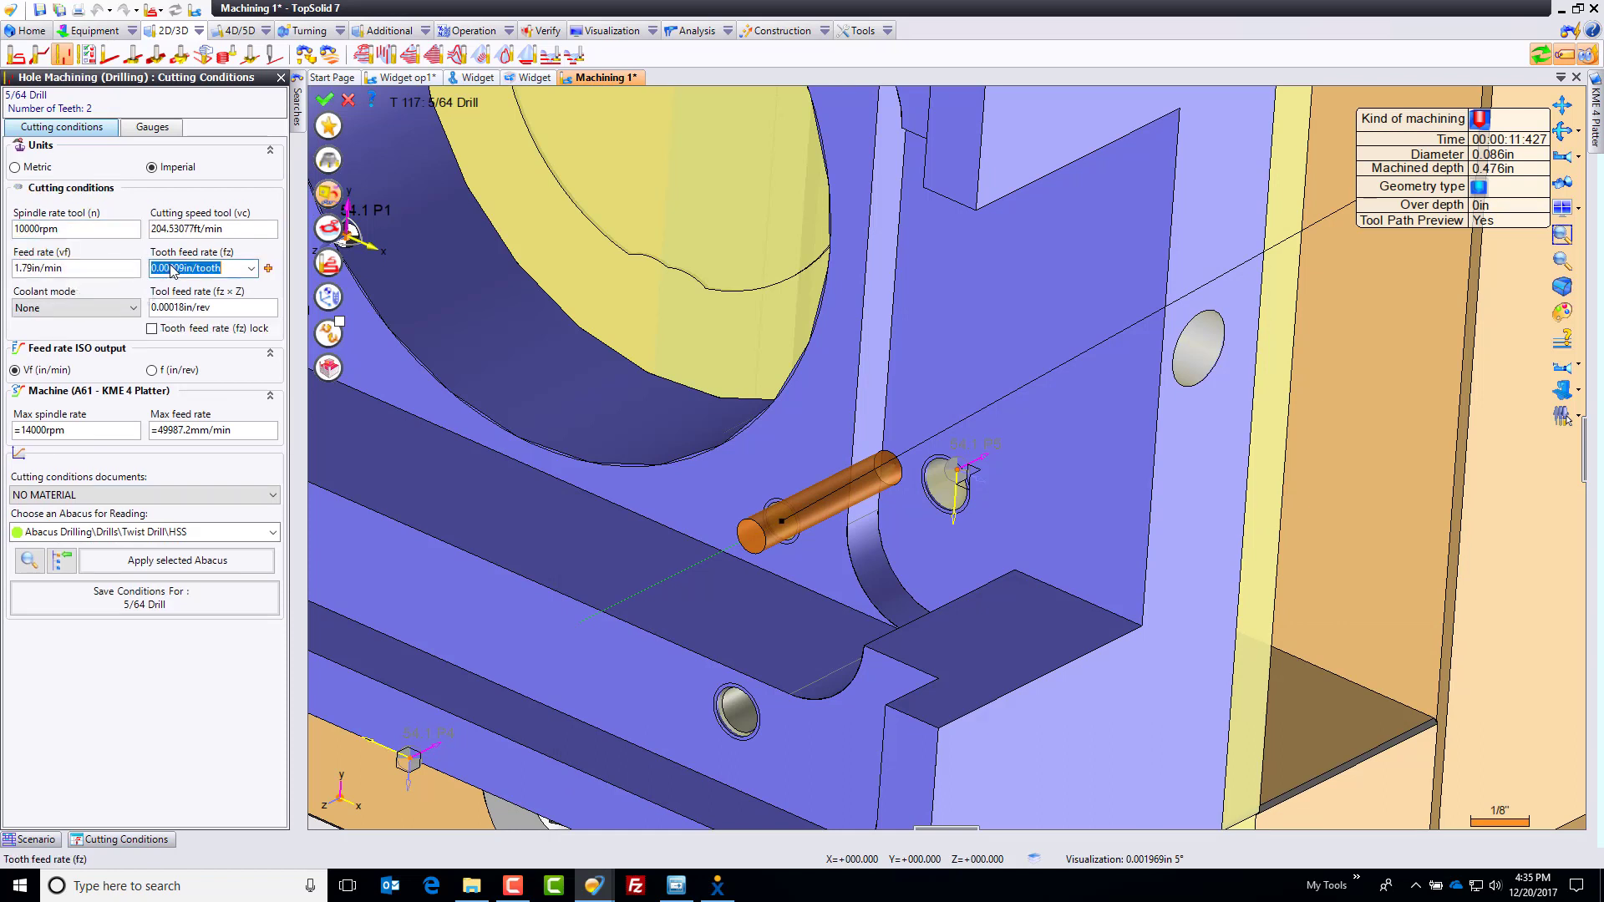
text(.003)
key(Tab)
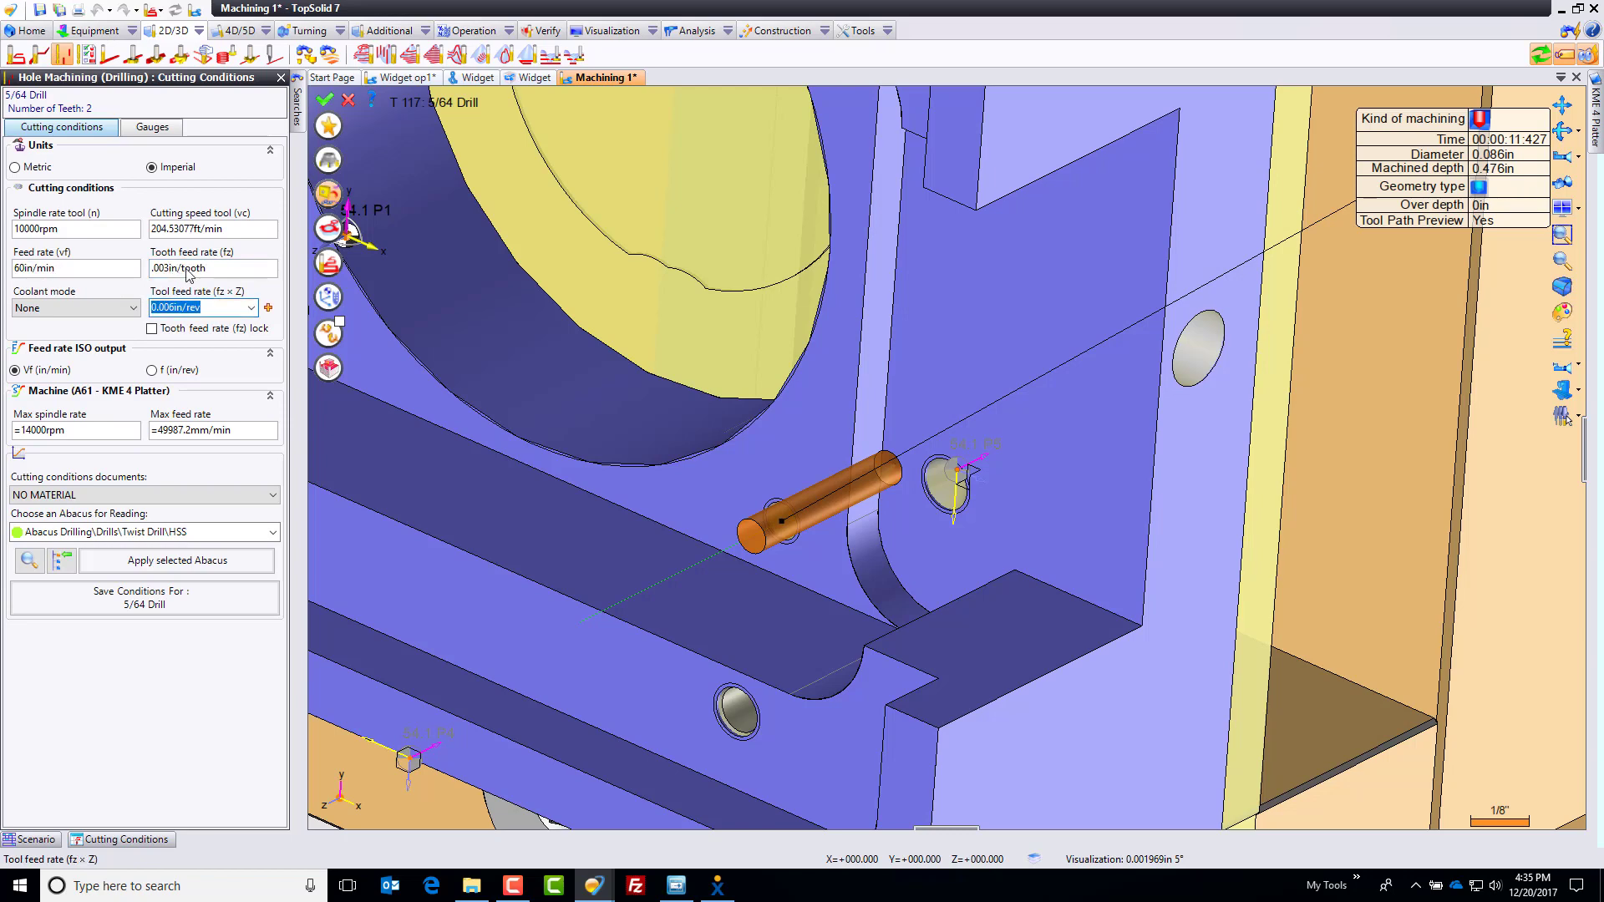
click(109, 308)
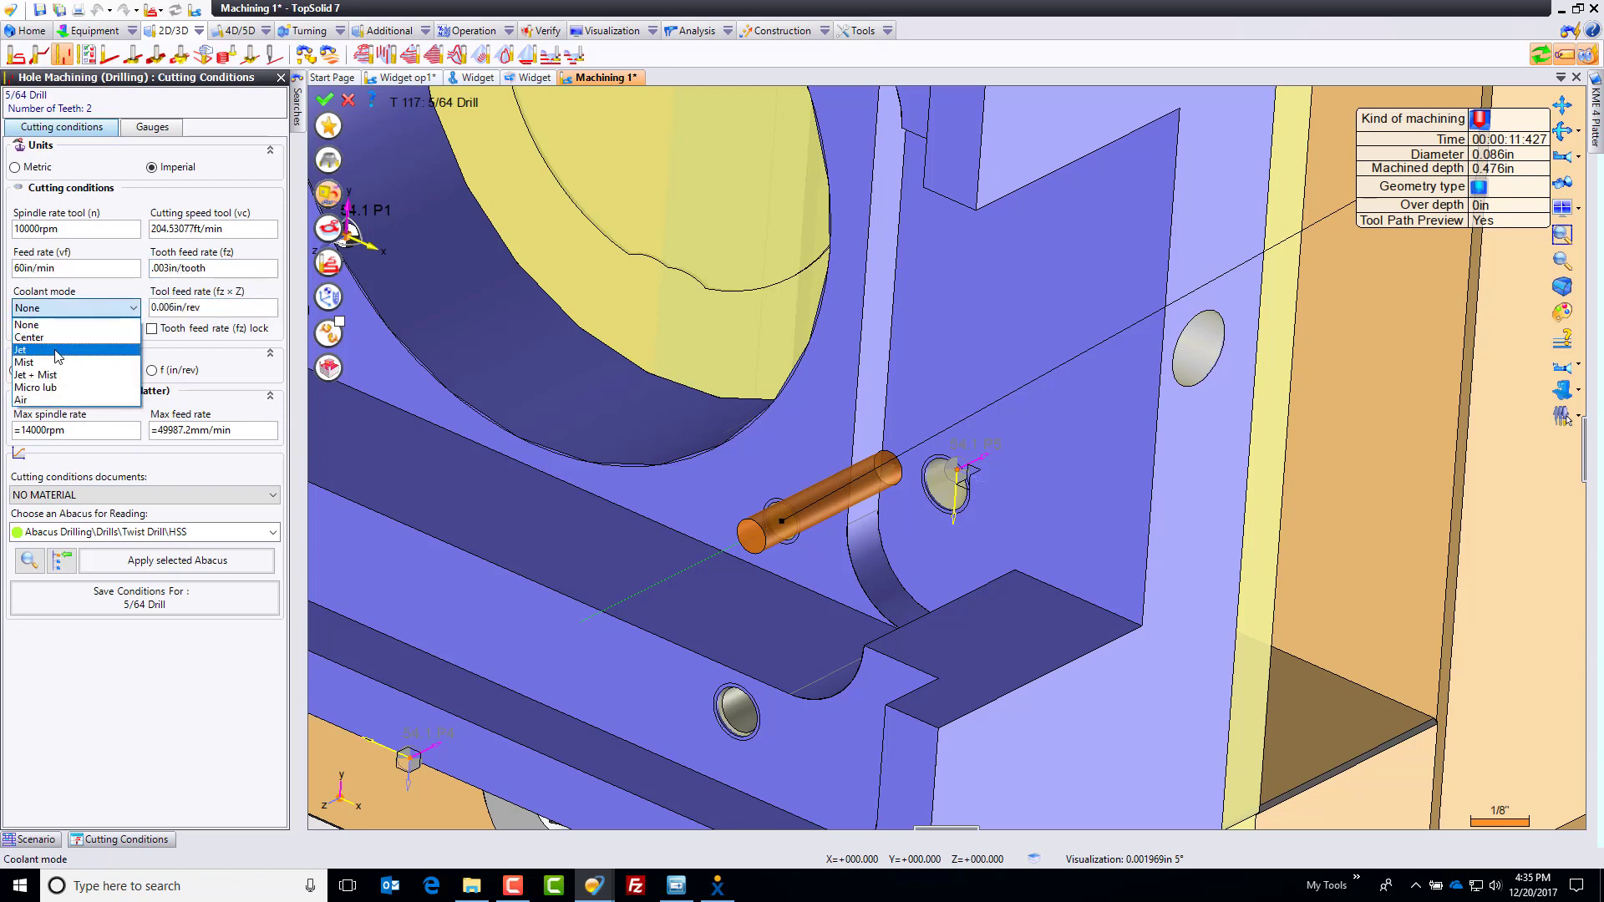
click(102, 360)
Enable standard picoting for the 5/64 drilling operation.
scroll(772, 497, down, 4)
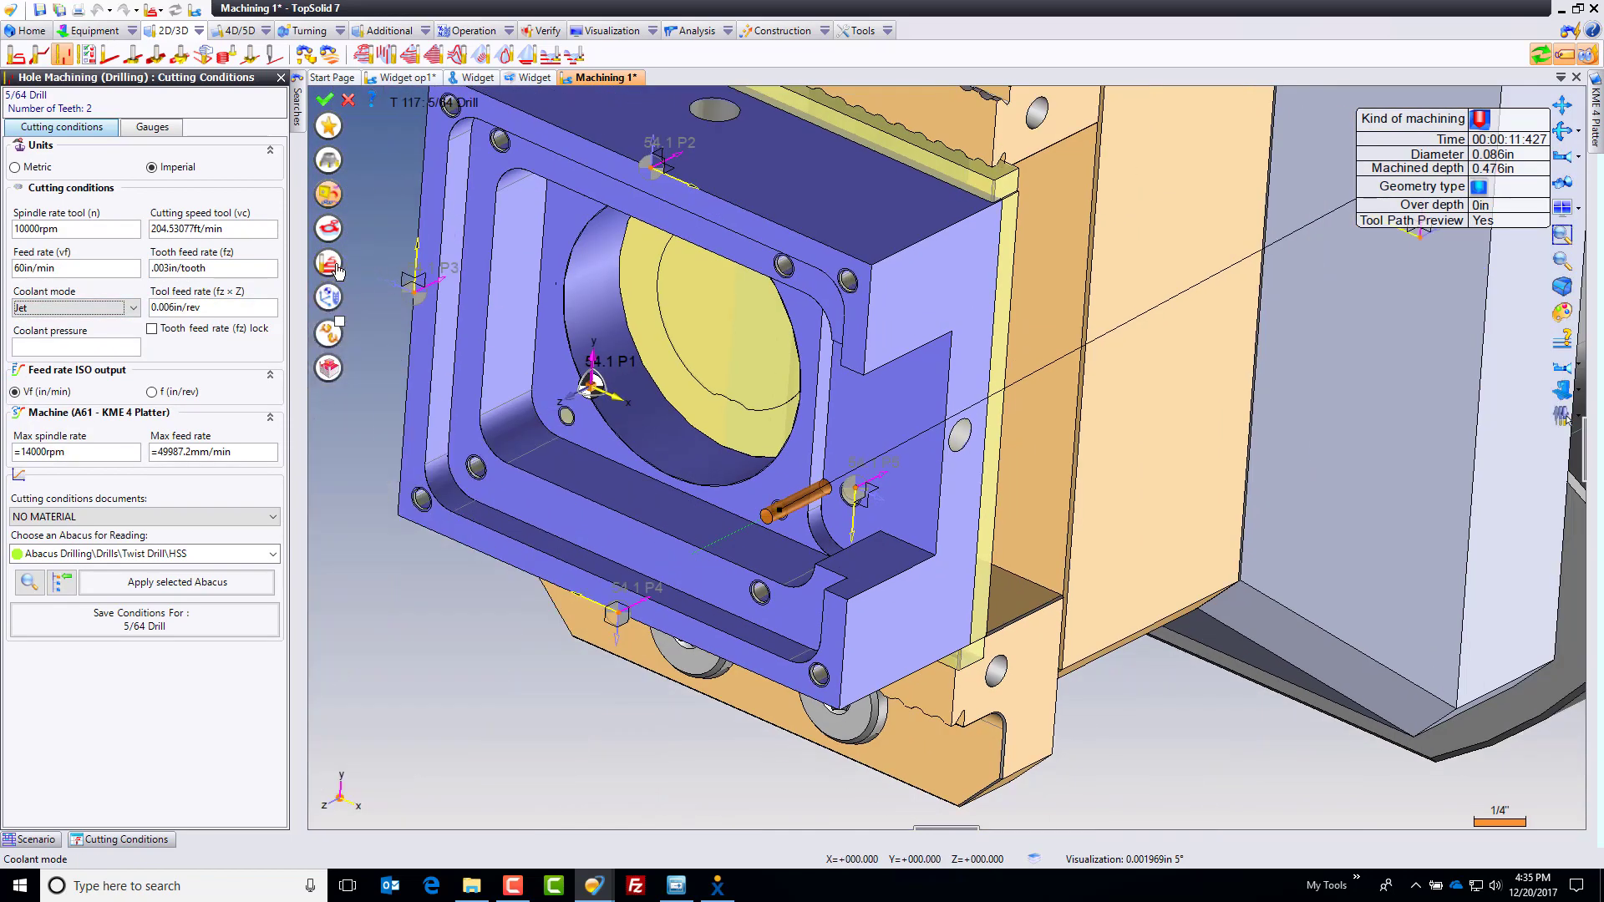
click(331, 265)
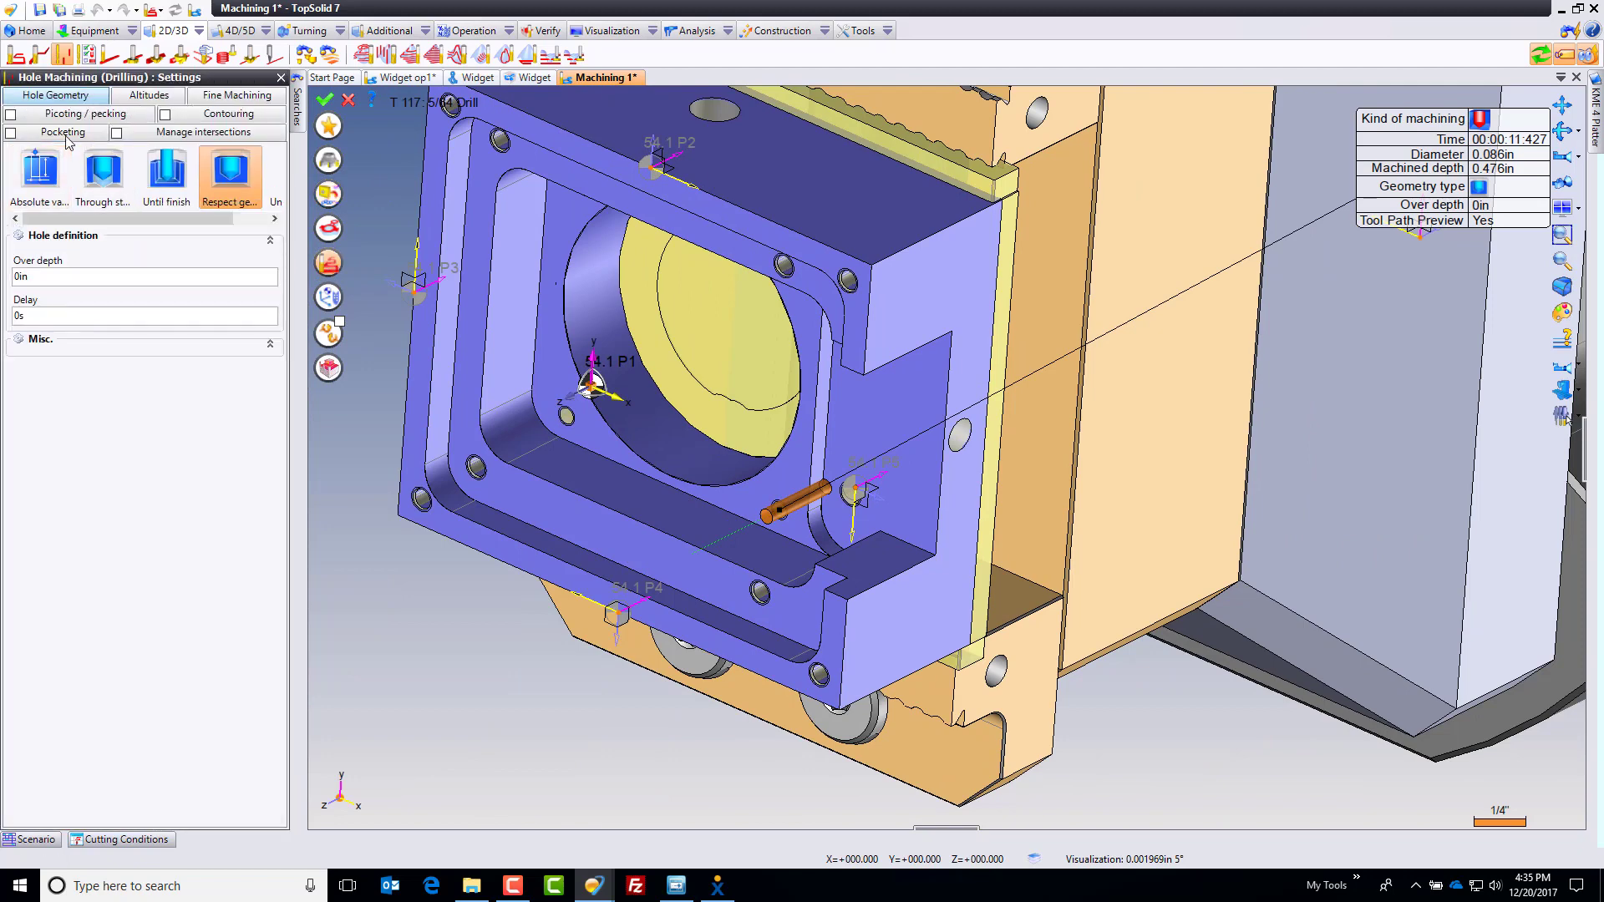
click(75, 117)
click(12, 114)
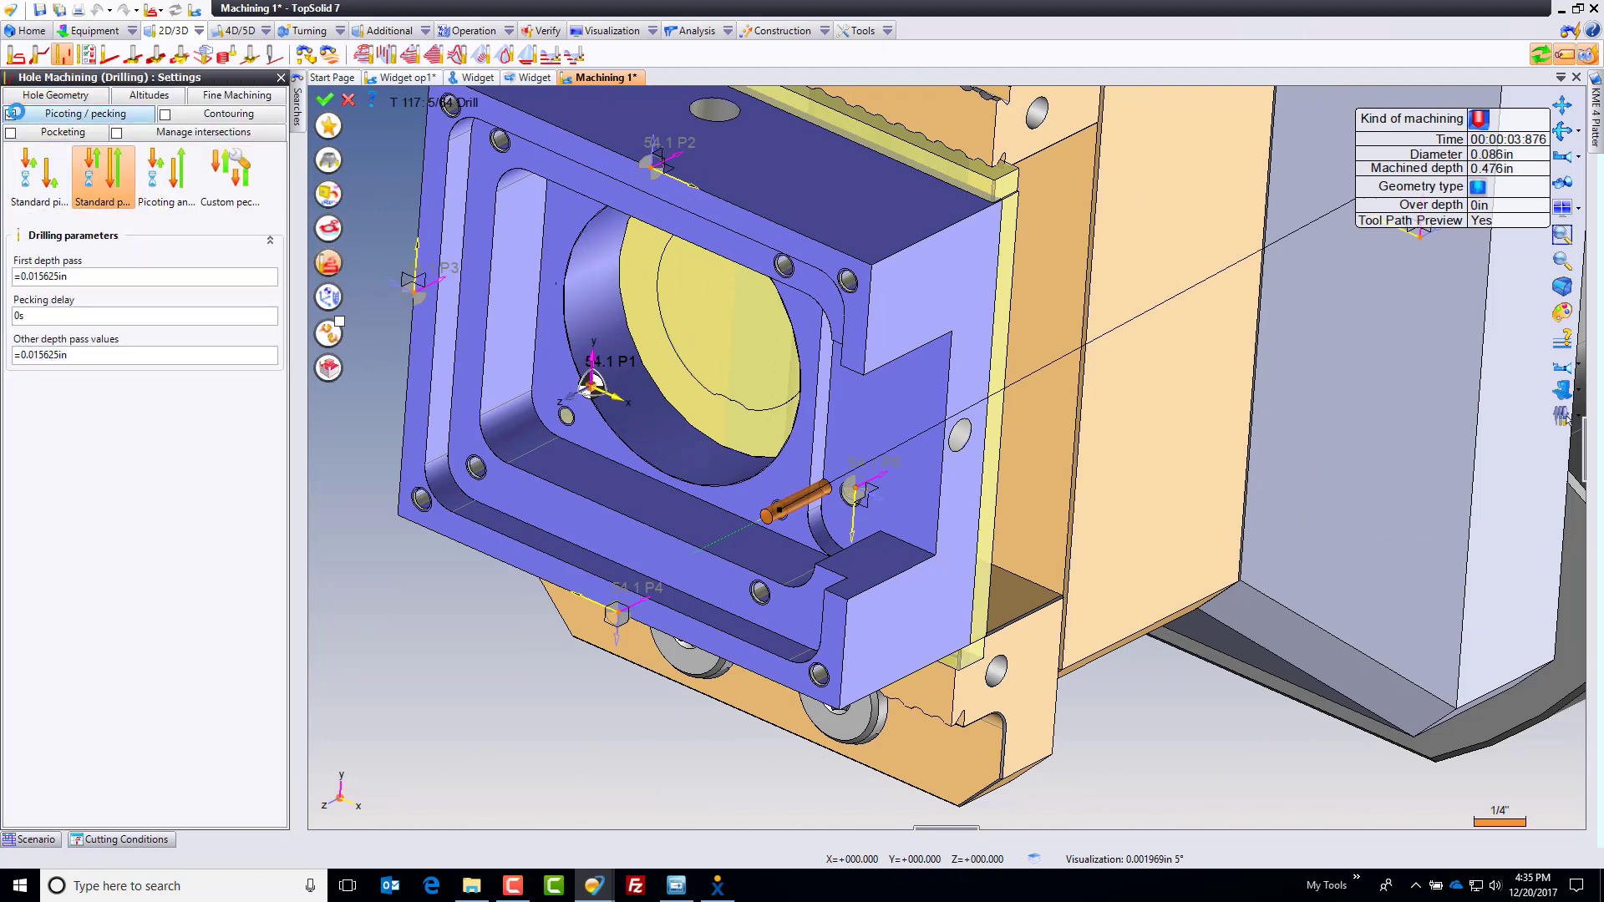
click(31, 152)
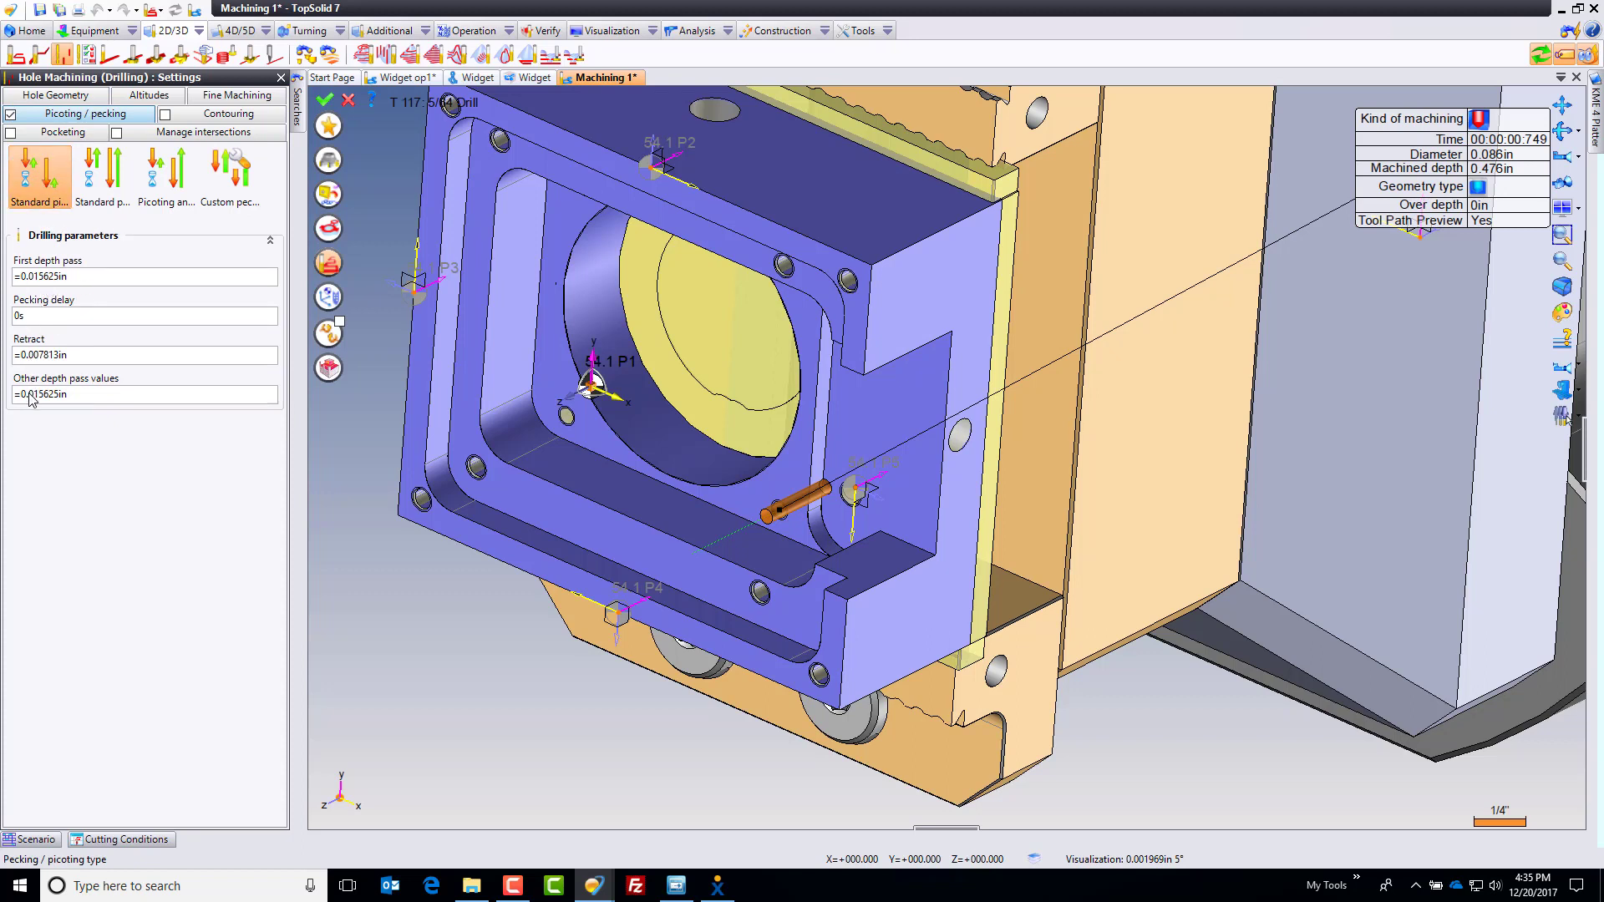
Add the similar holes of the same diameter and depth to the 5/64 drilling operation and validate it.
click(108, 399)
click(117, 359)
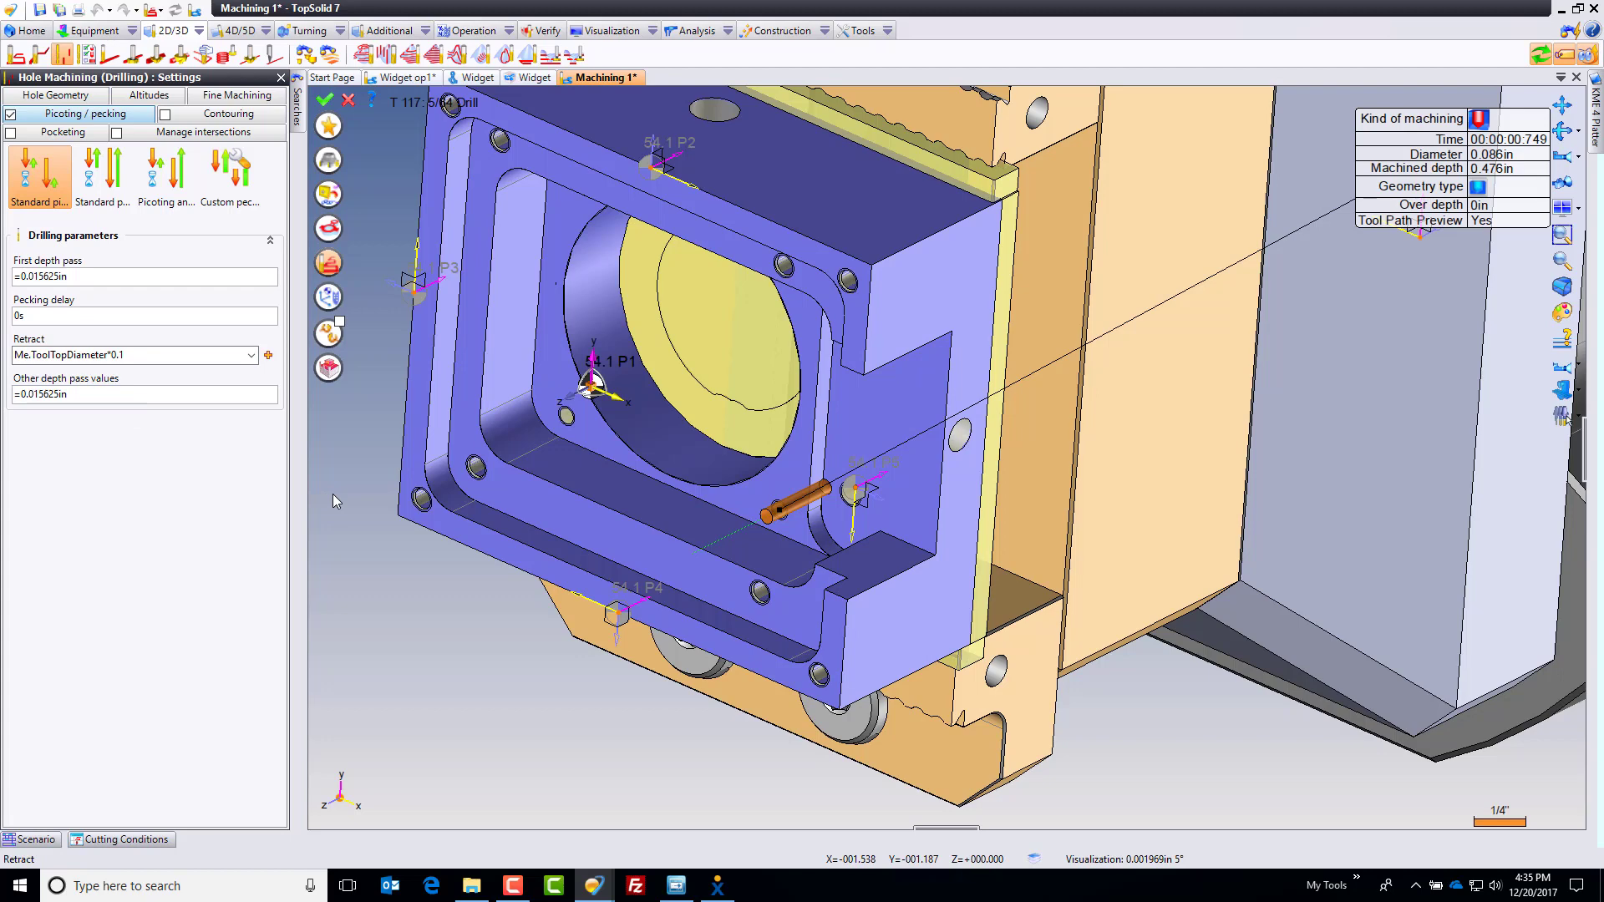
click(329, 228)
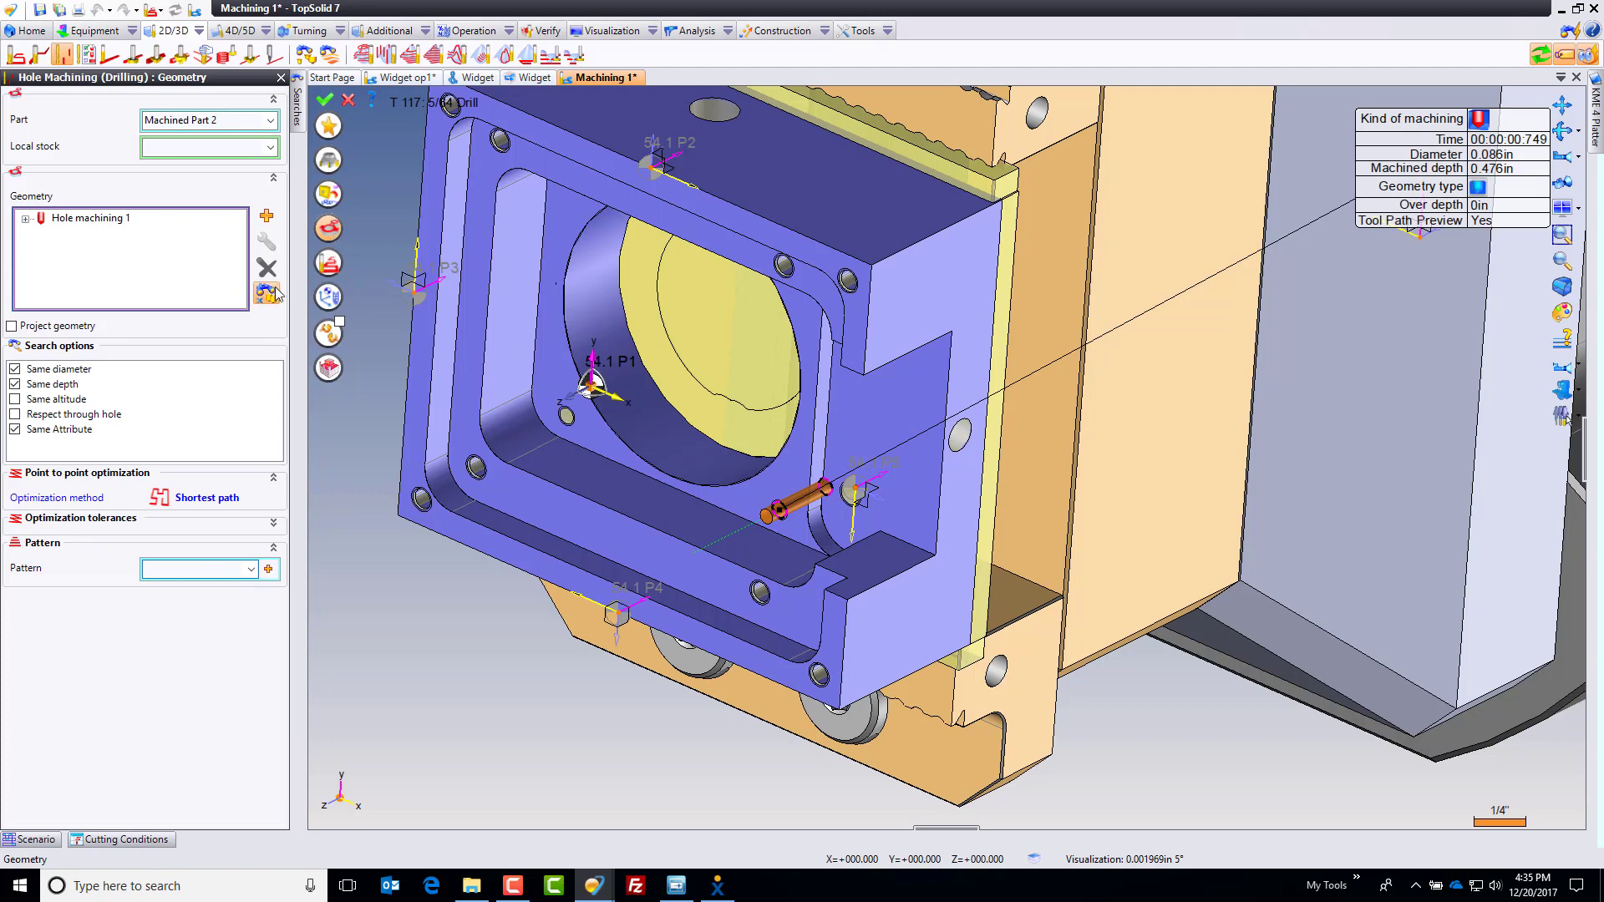
click(267, 293)
click(267, 215)
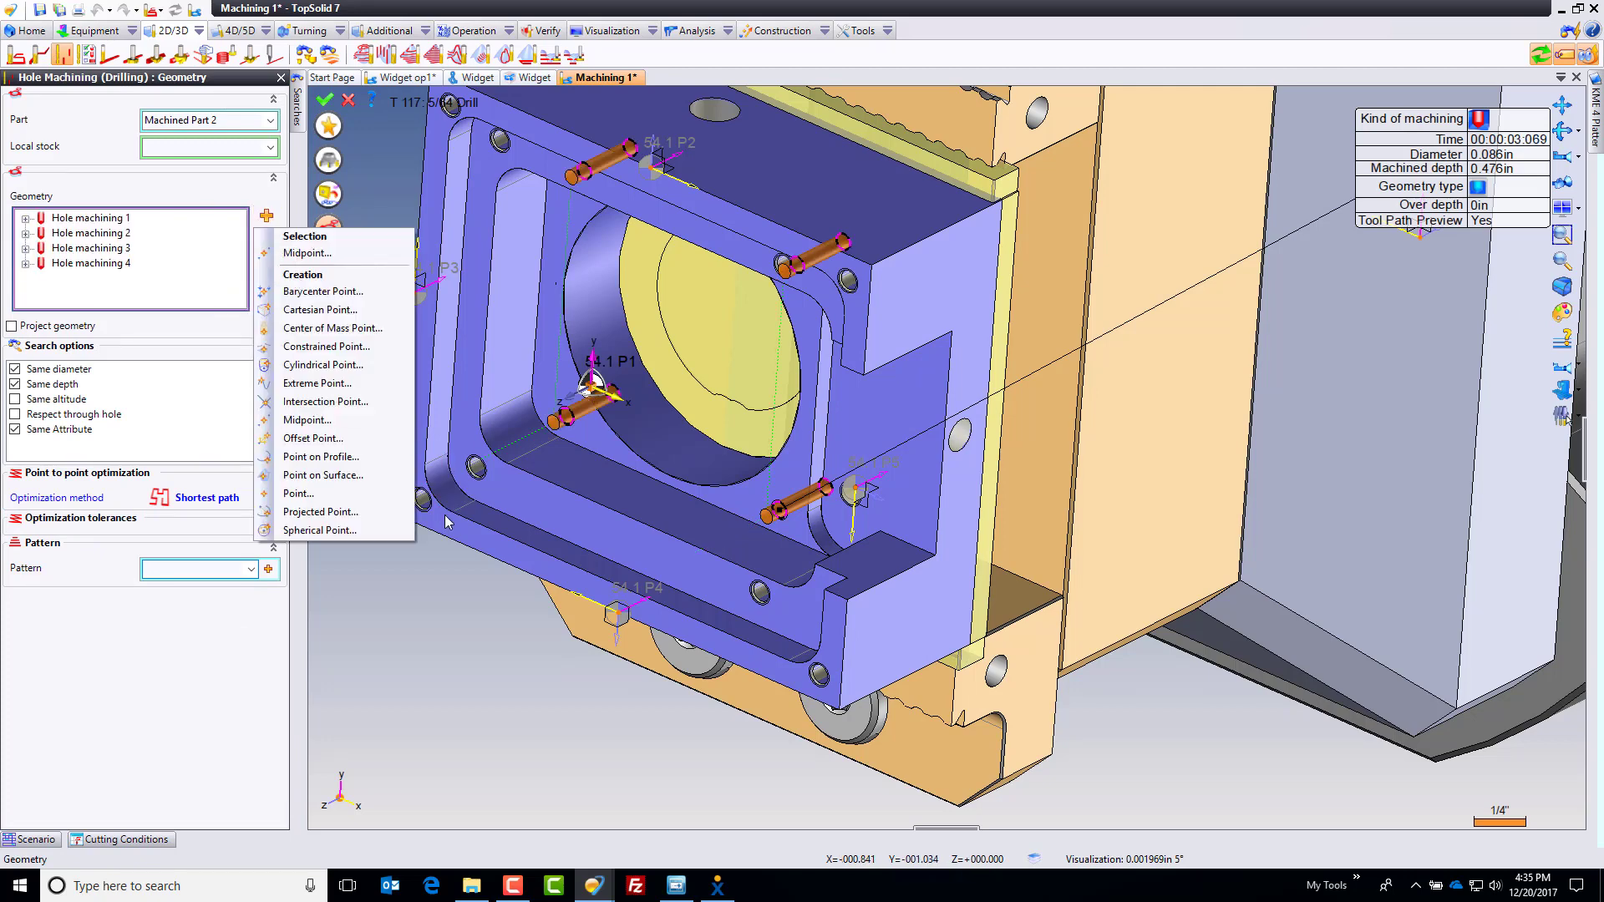
click(325, 99)
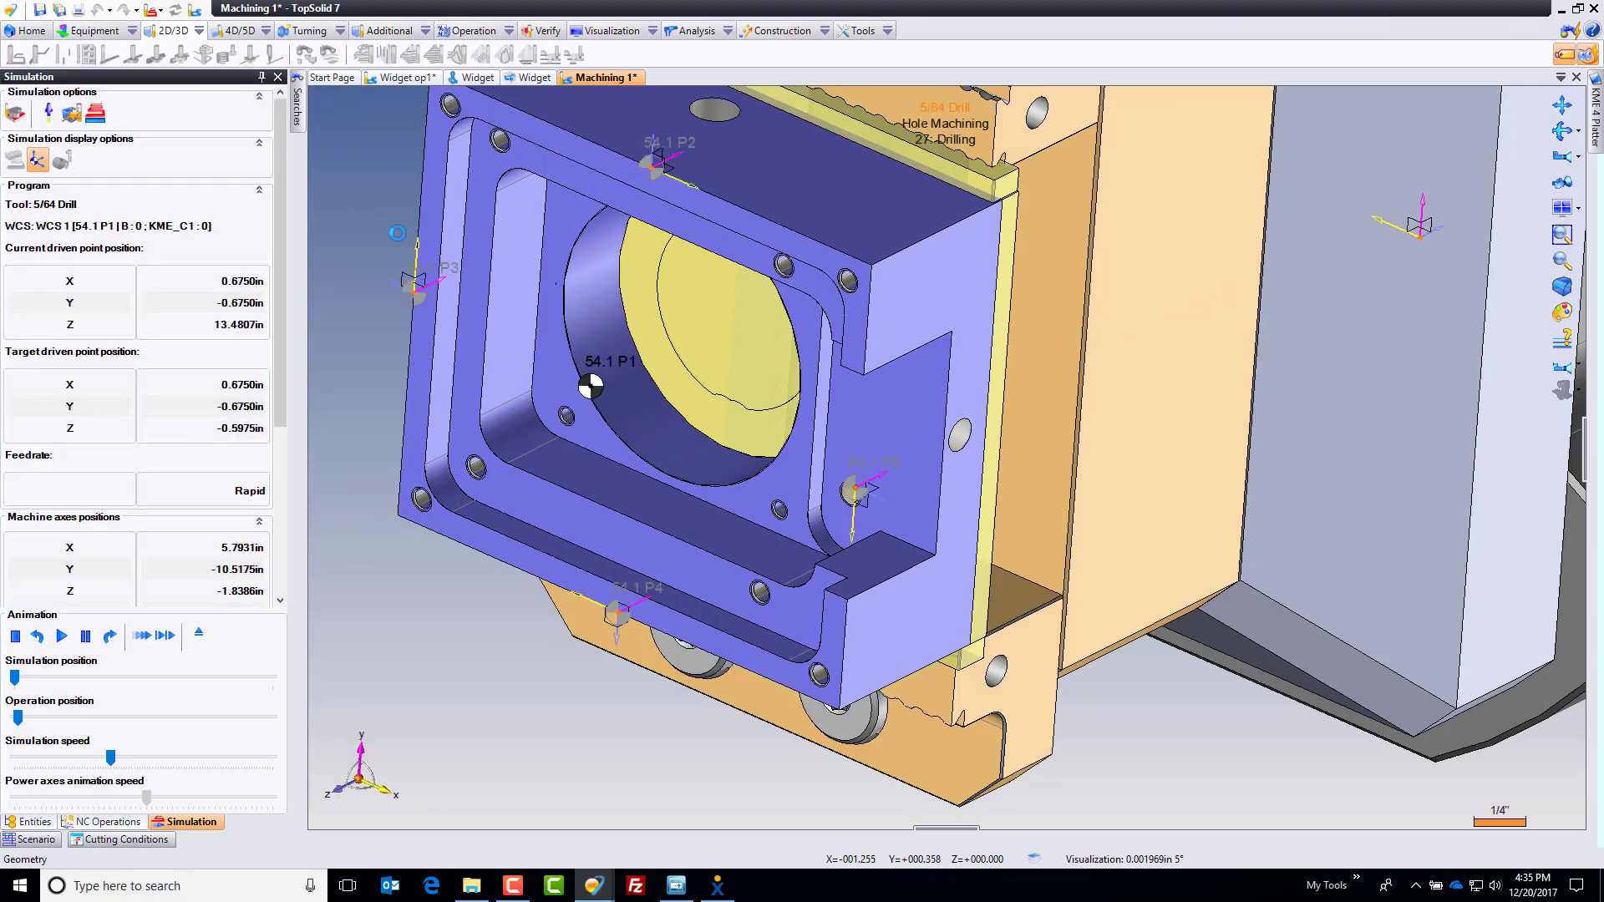
Start a drilling operation on the lower hole in the floor of the part's open side notch and include its similar hole.
scroll(852, 481, up, 5)
right_click(860, 449)
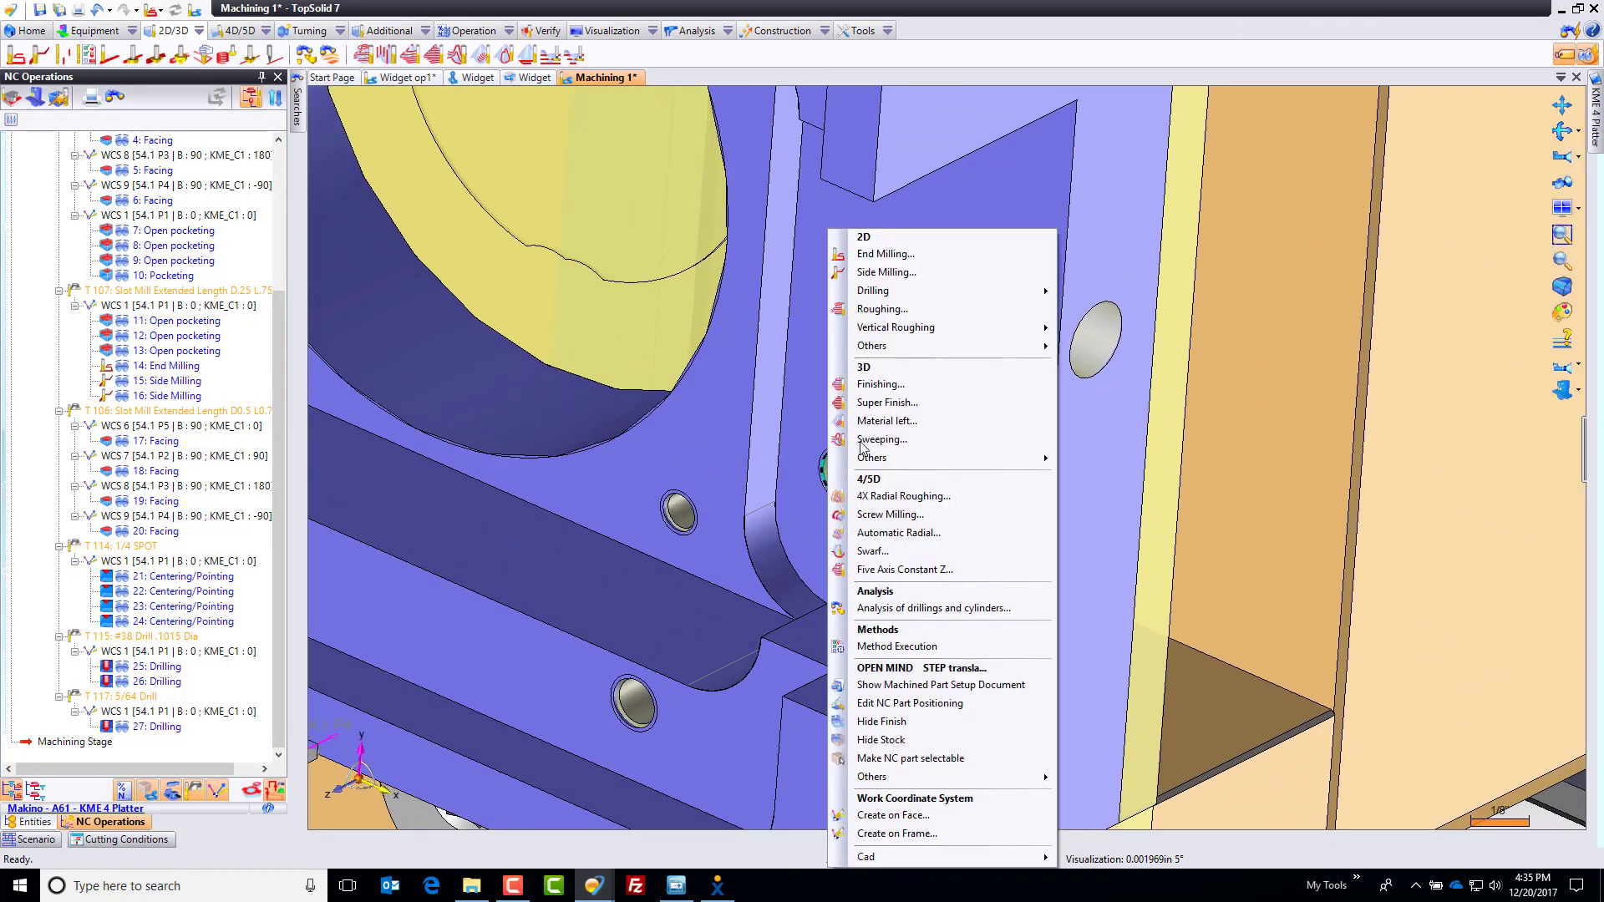
mouse_move(919, 291)
click(1096, 294)
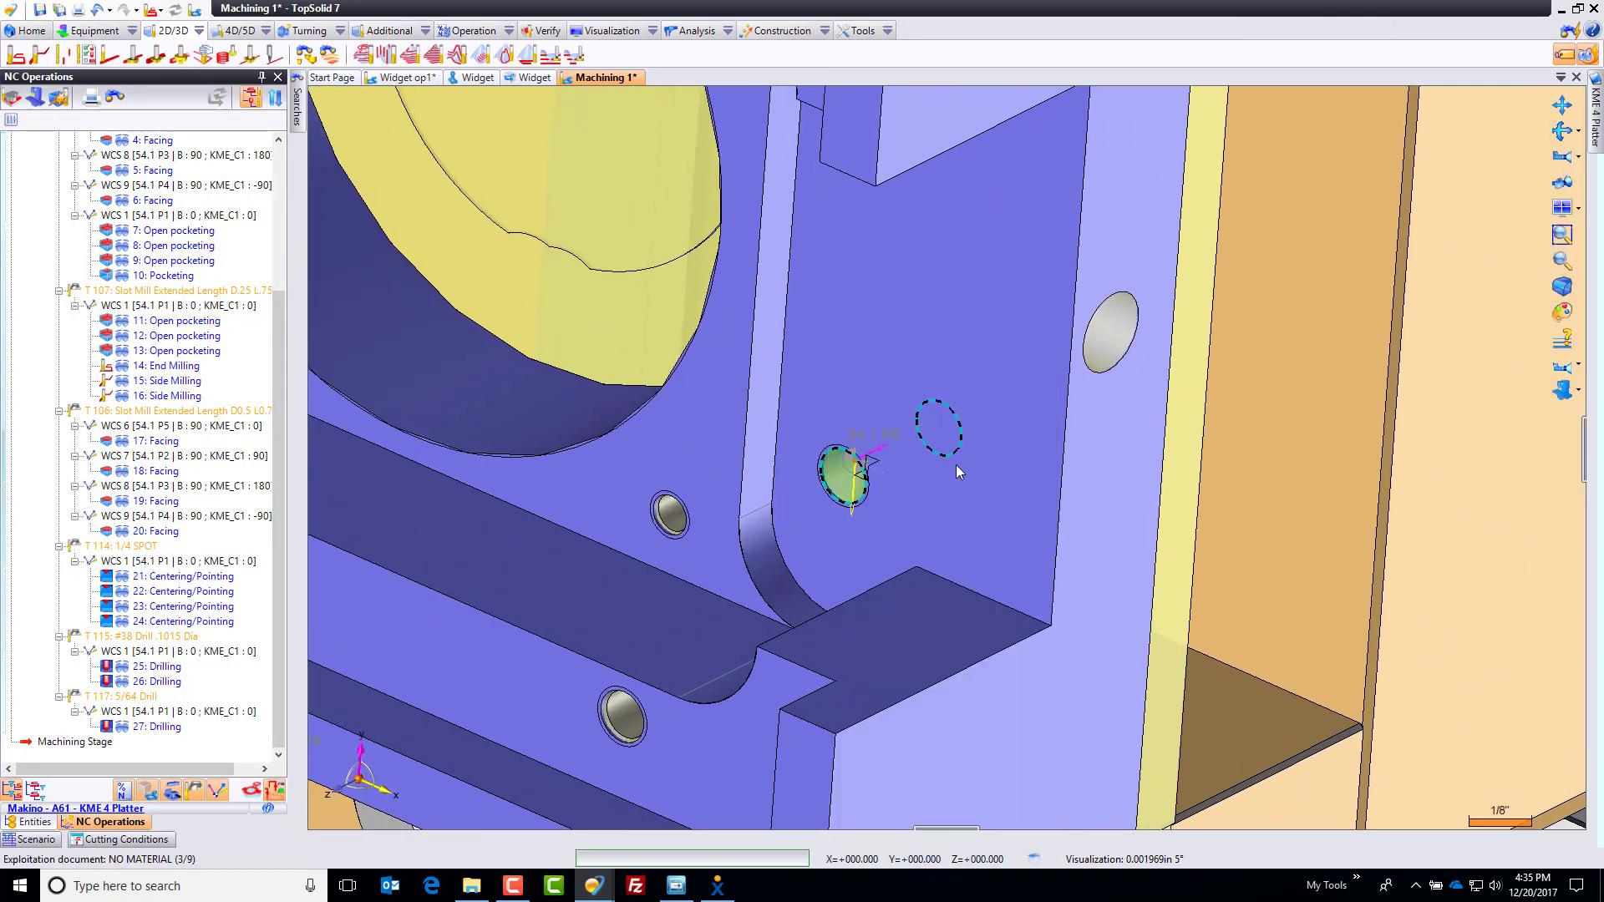
scroll(793, 534, down, 5)
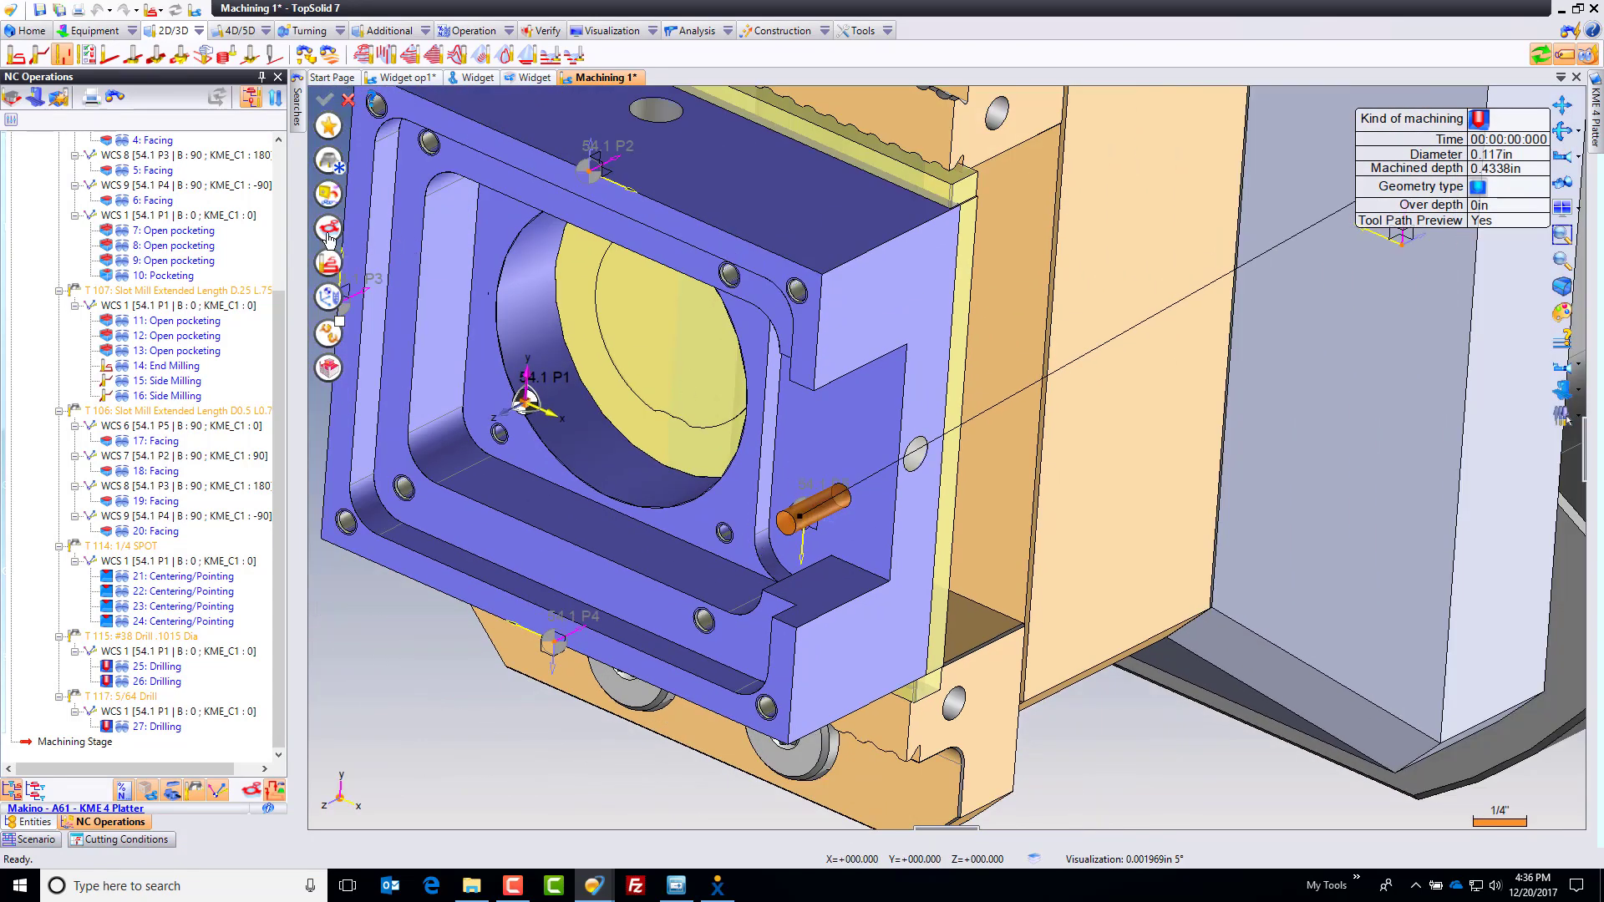
click(329, 234)
click(266, 293)
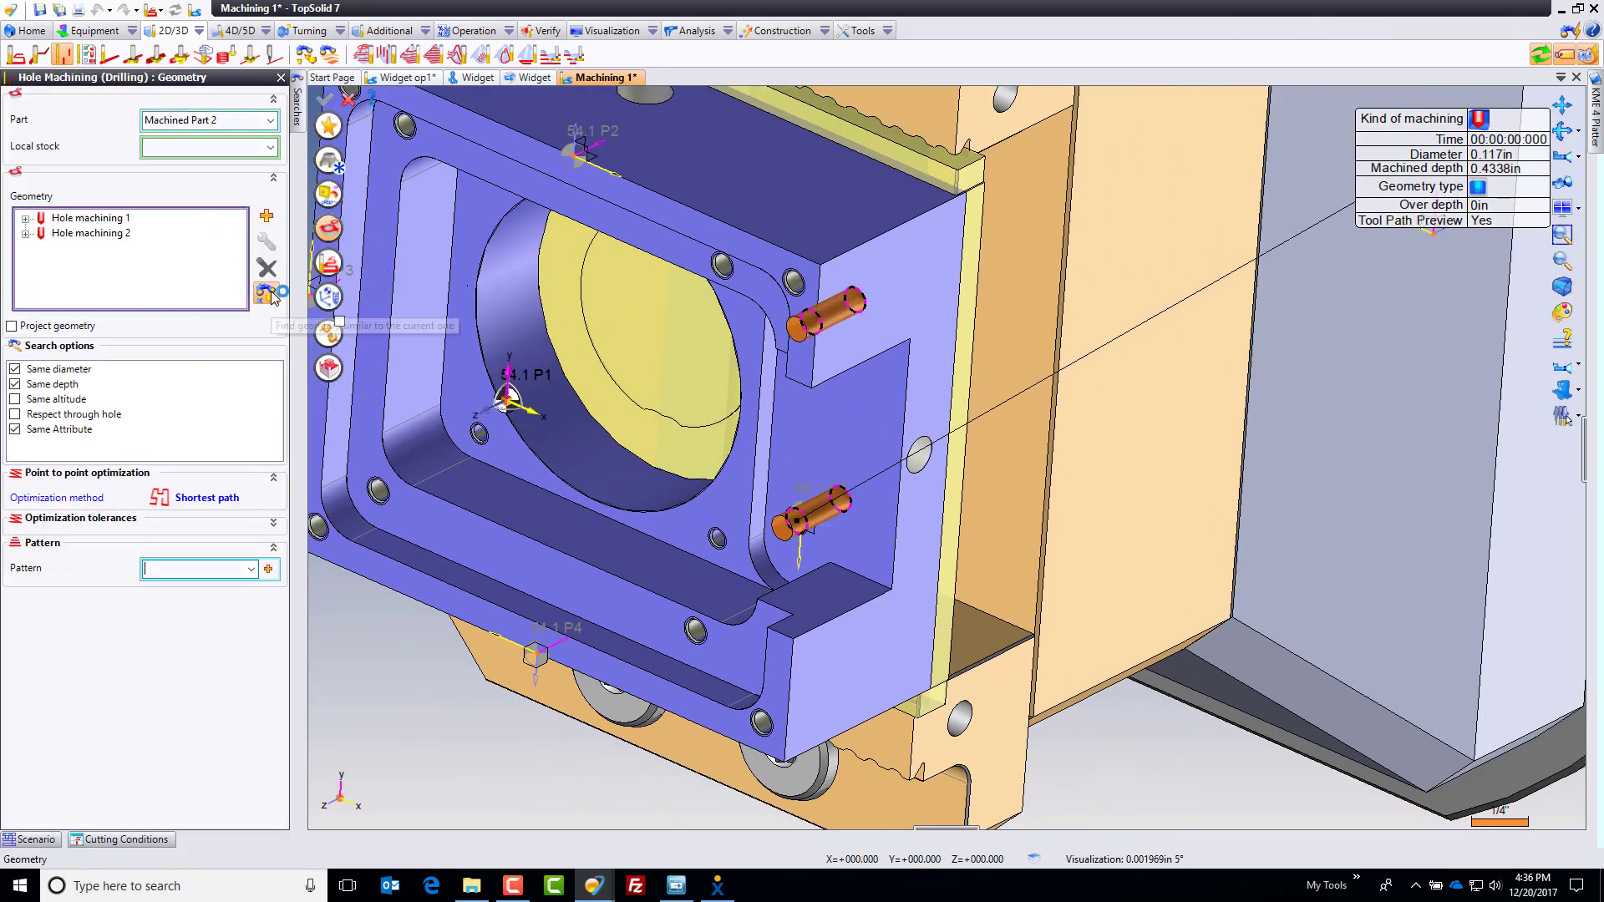
Assign the T 115 #38 Drill .1015 Dia to the notch holes and copy the cutting conditions and settings from drilling operation 25.
click(329, 161)
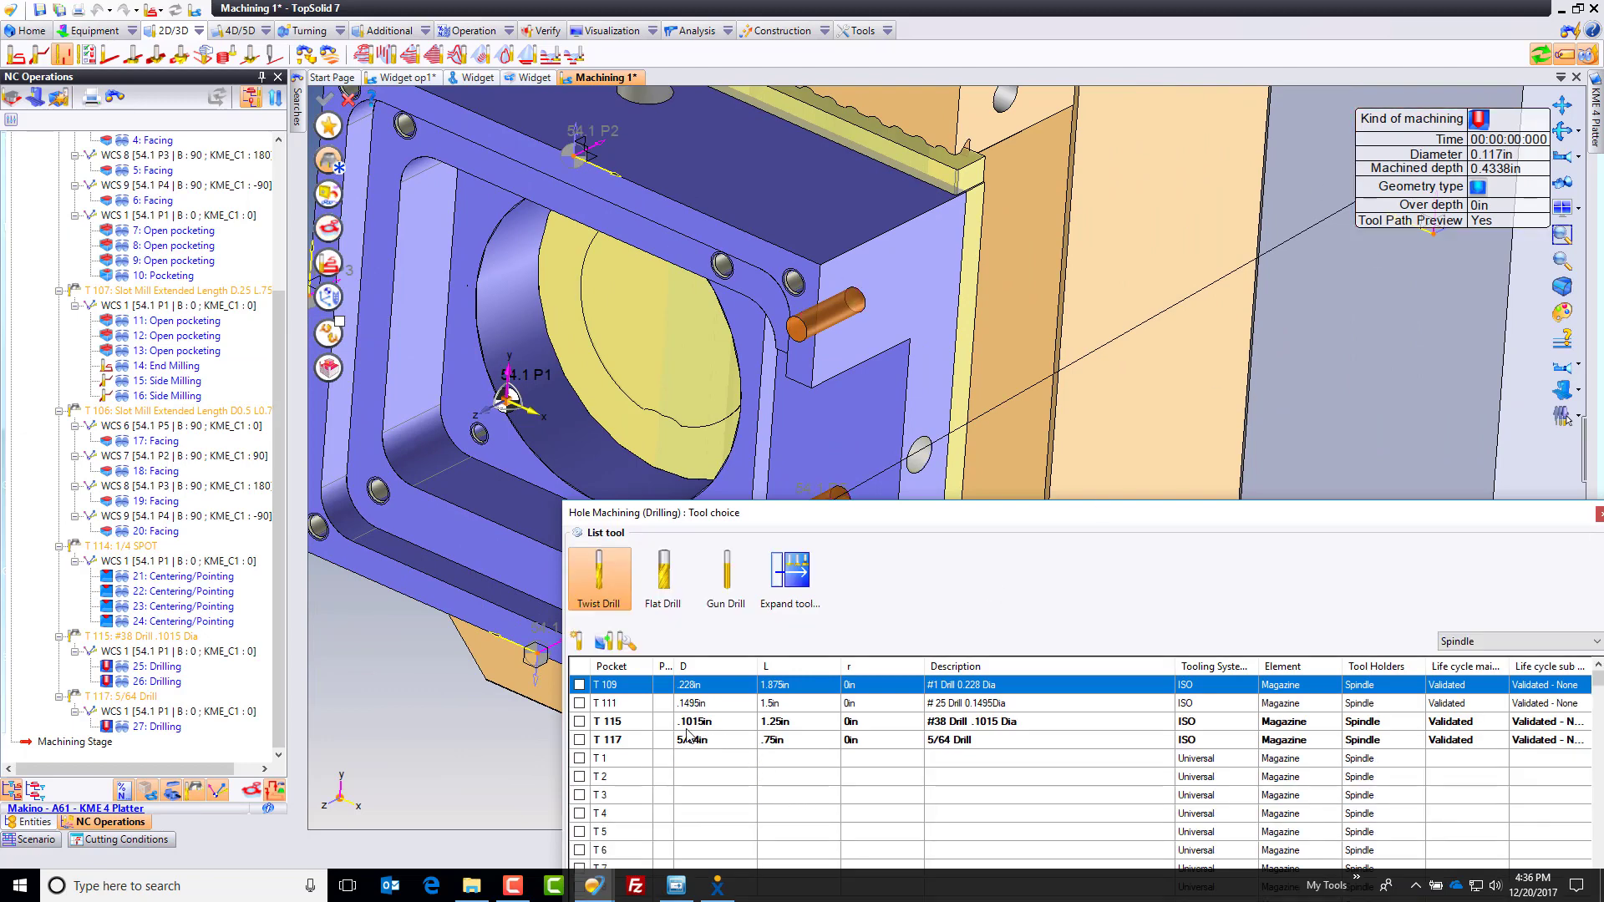
click(579, 721)
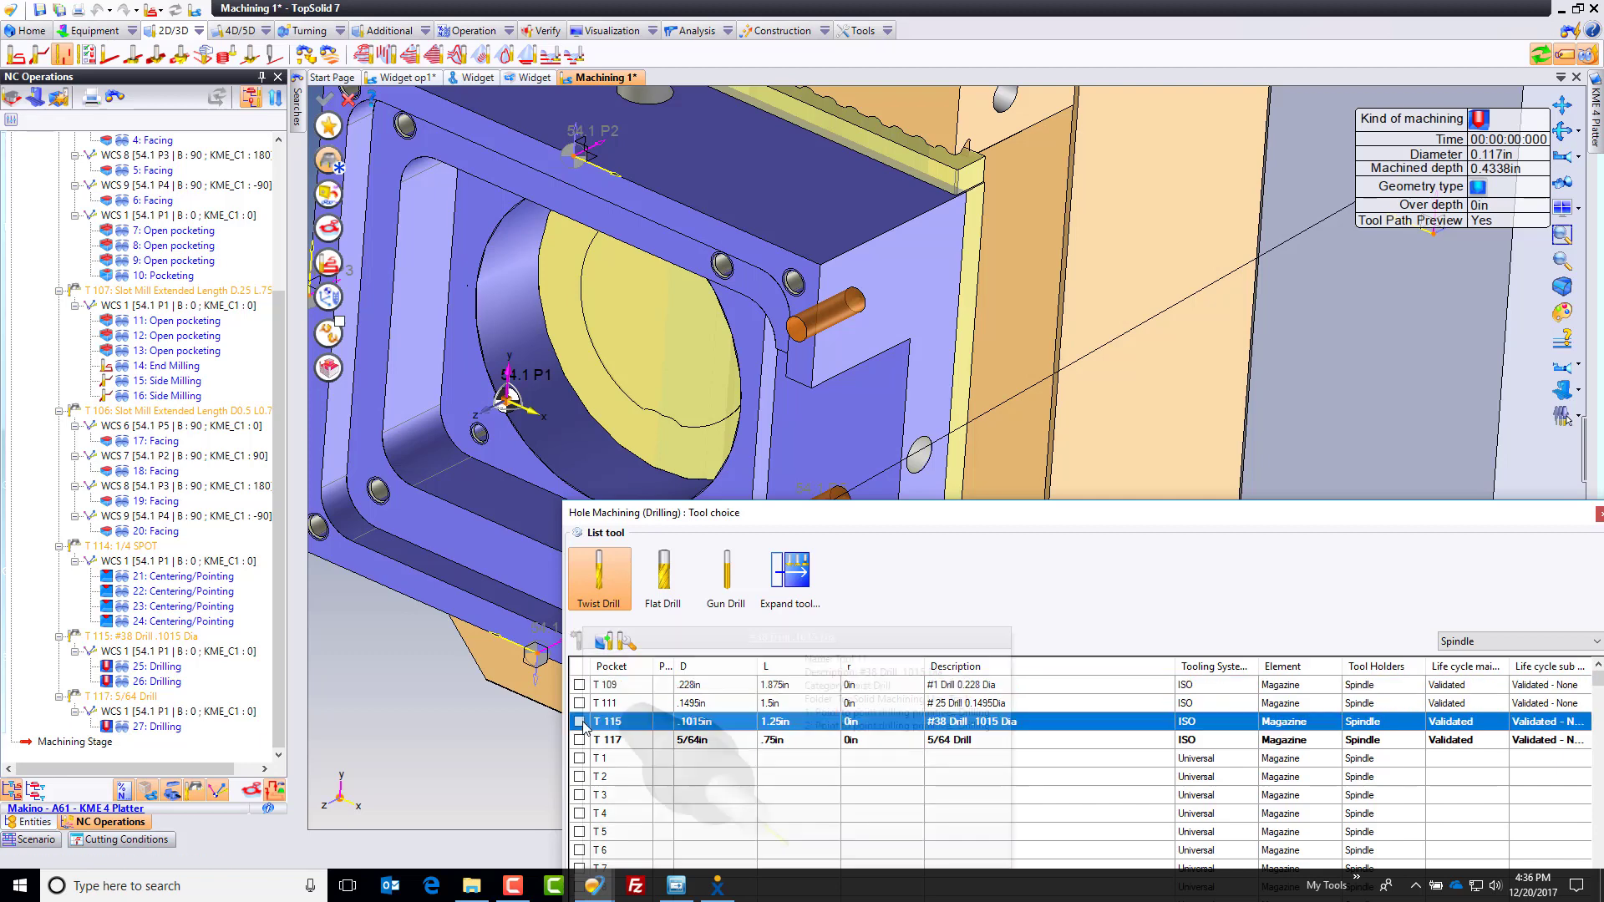
click(328, 200)
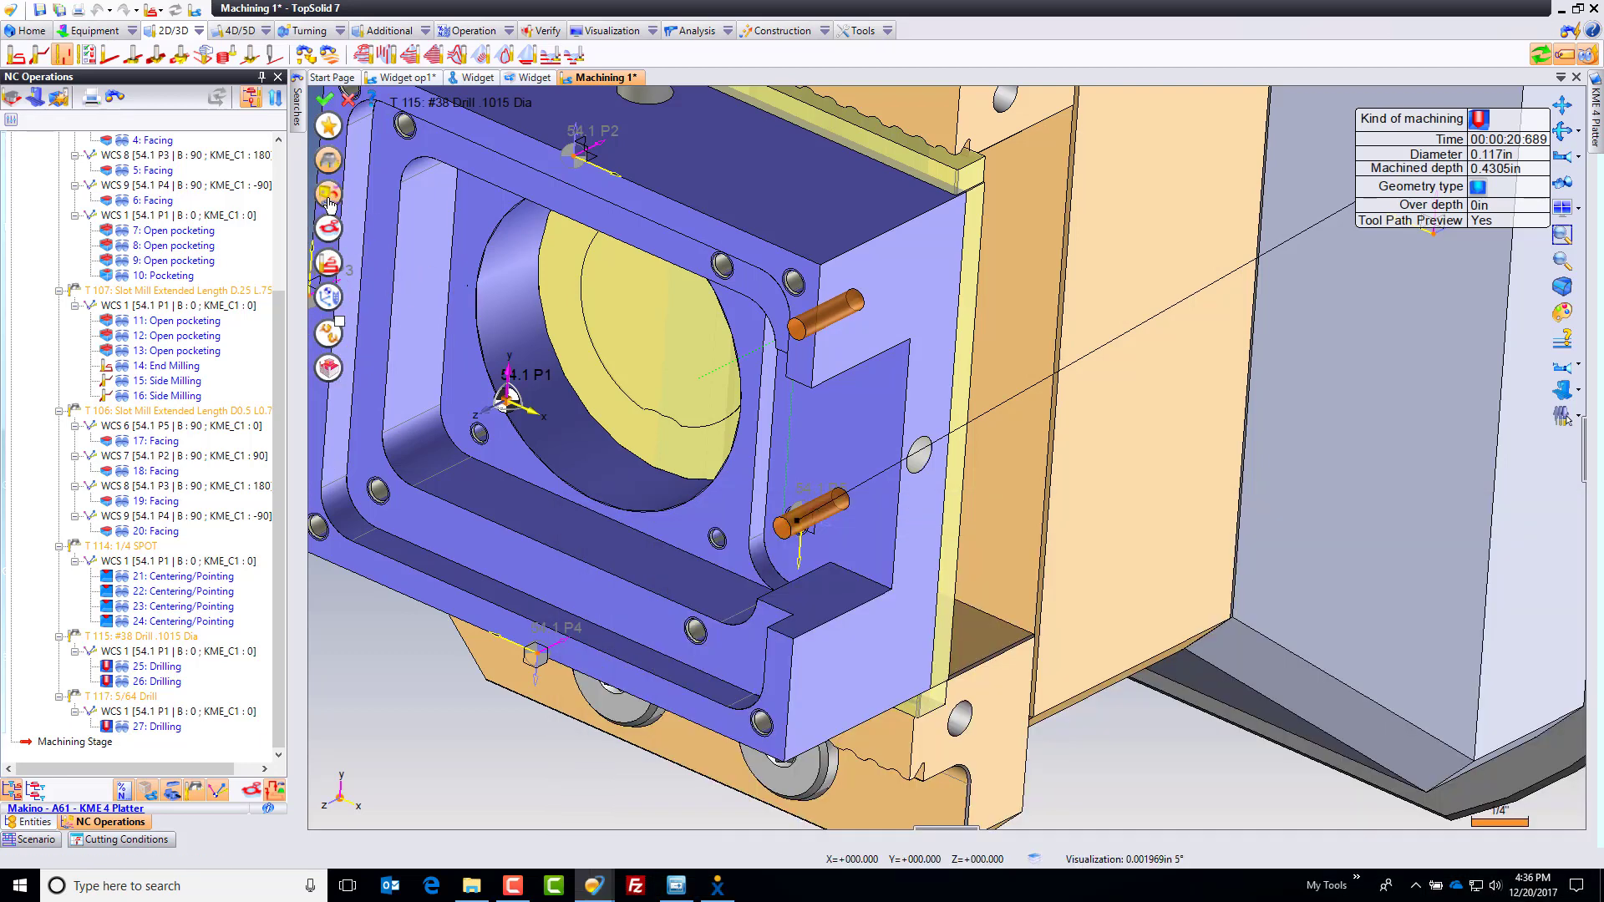
click(328, 199)
drag(169, 668, 330, 196)
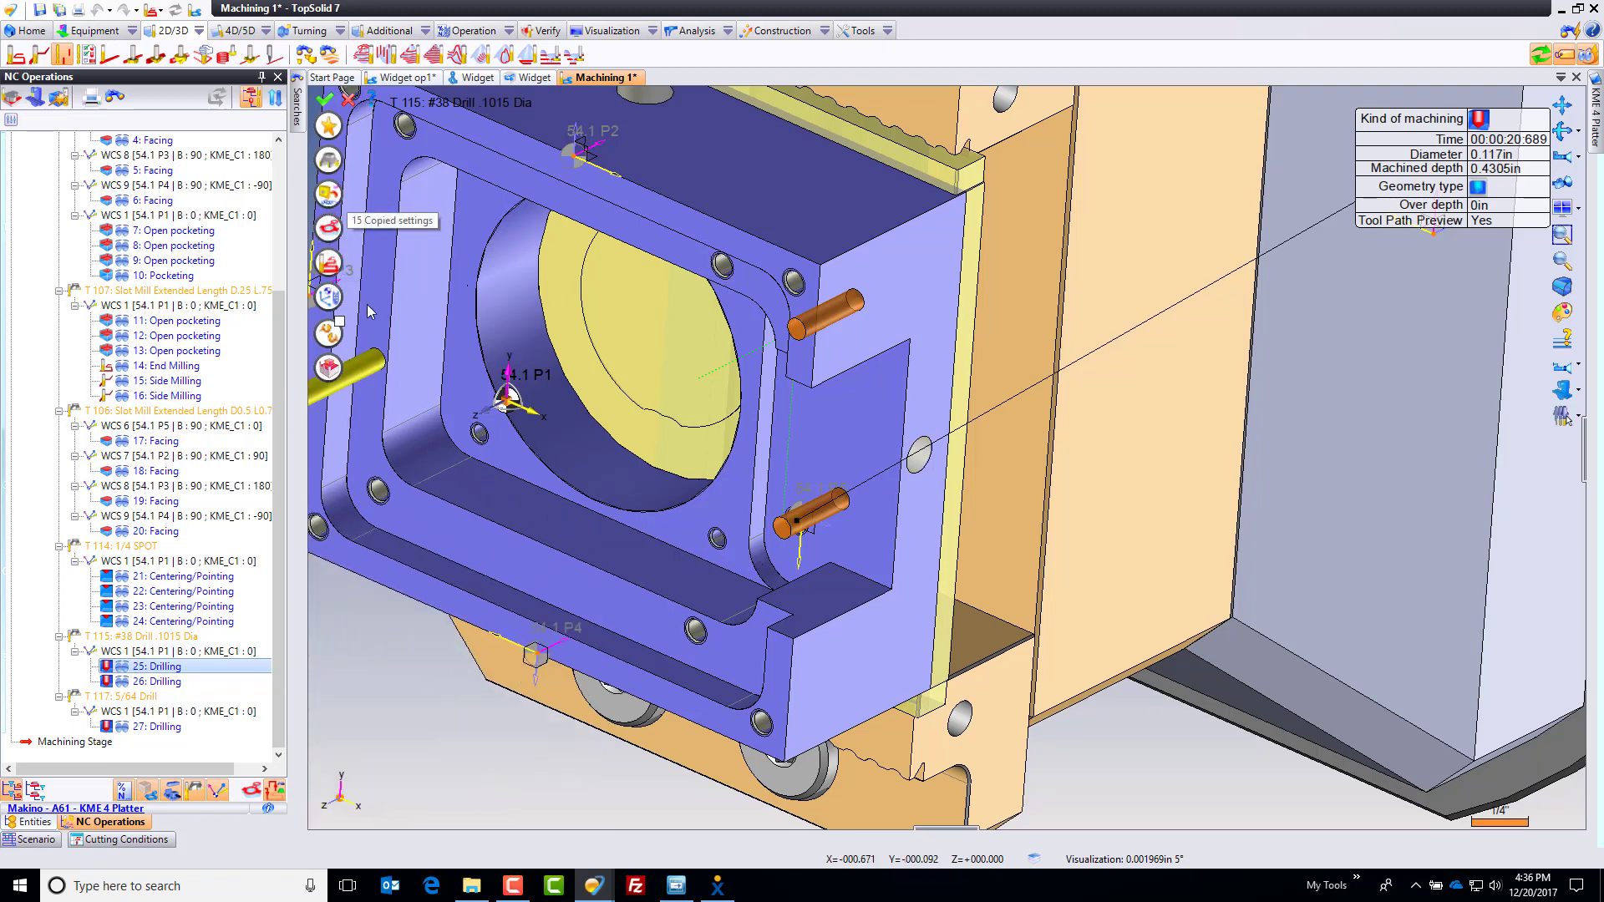
drag(181, 660, 328, 265)
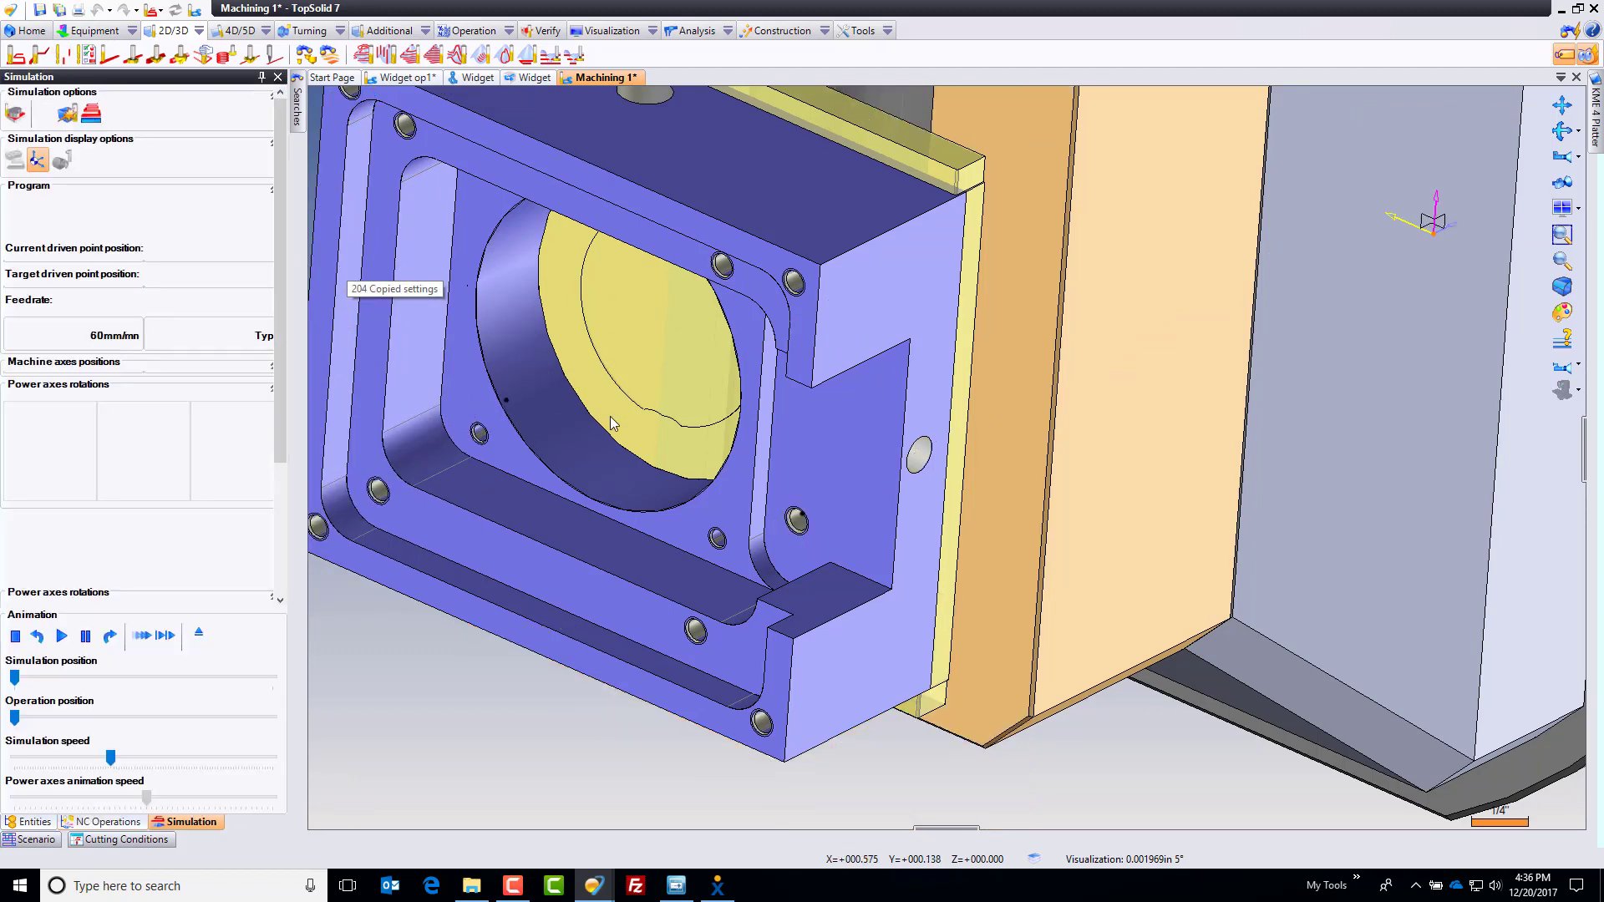
Close the simulation of the new #38 drilling operation and save the machining document.
scroll(888, 536, down, 2)
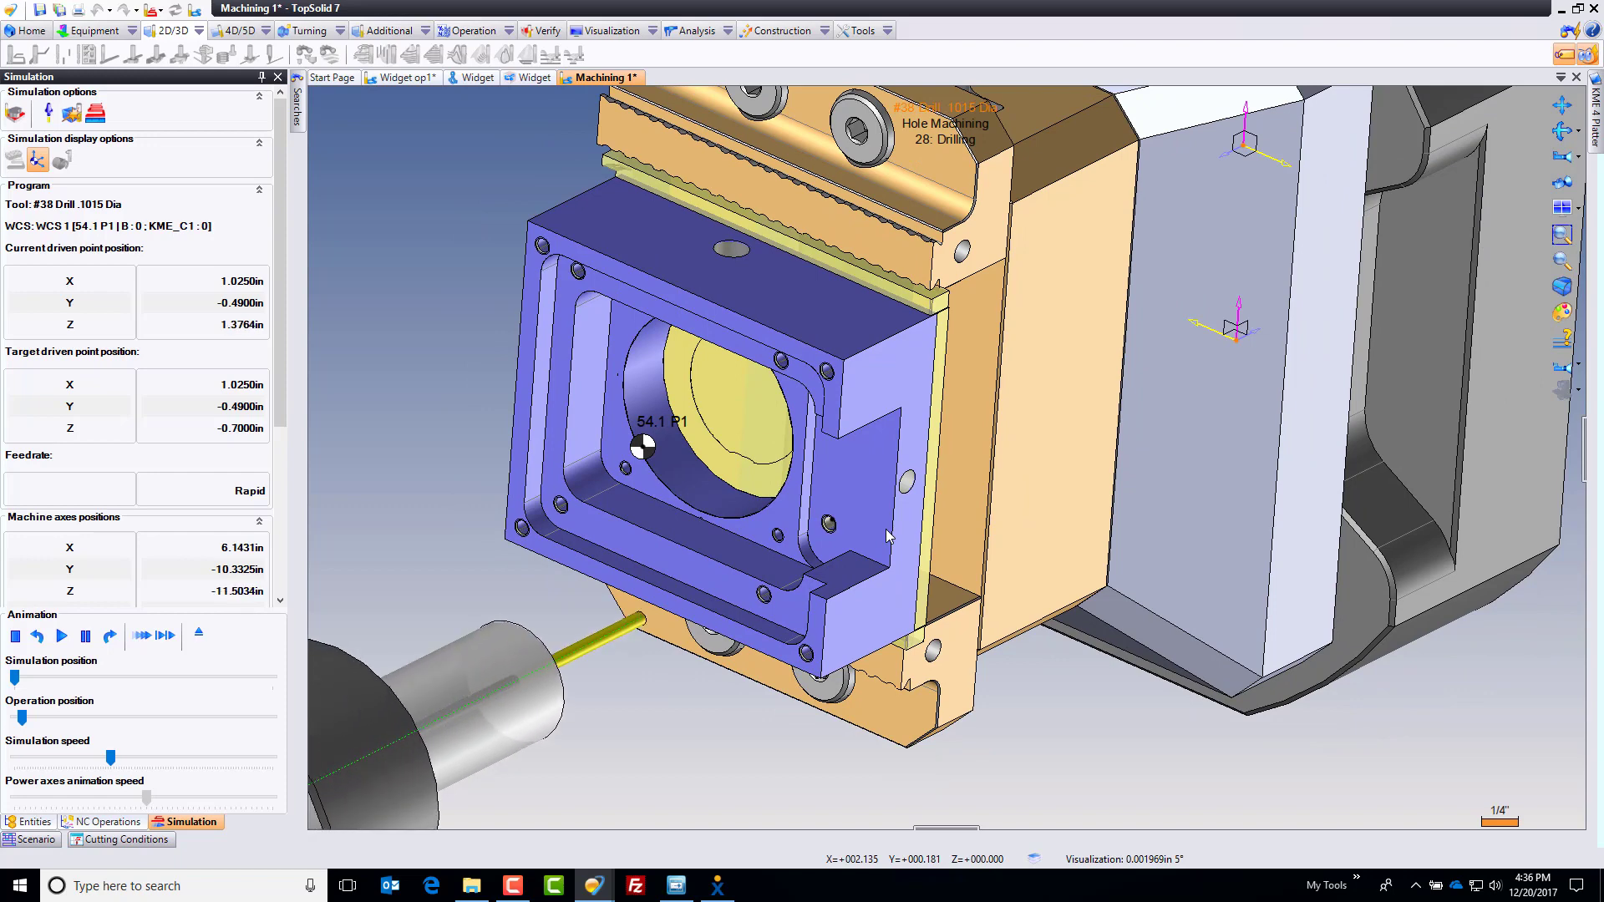
key(Escape)
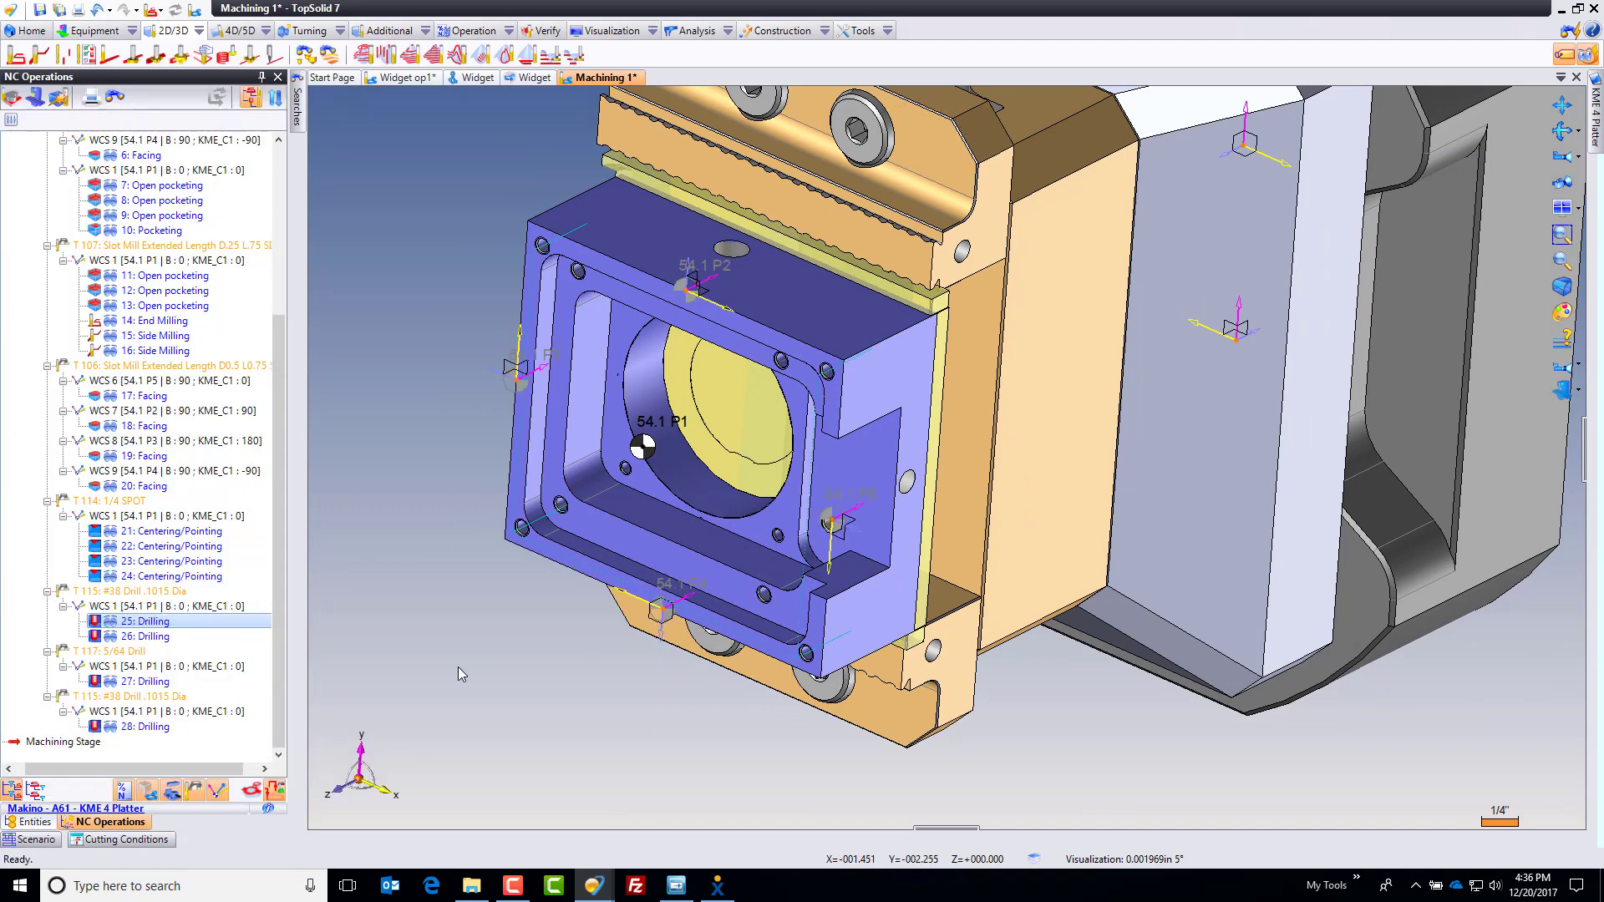
key(ctrl+s)
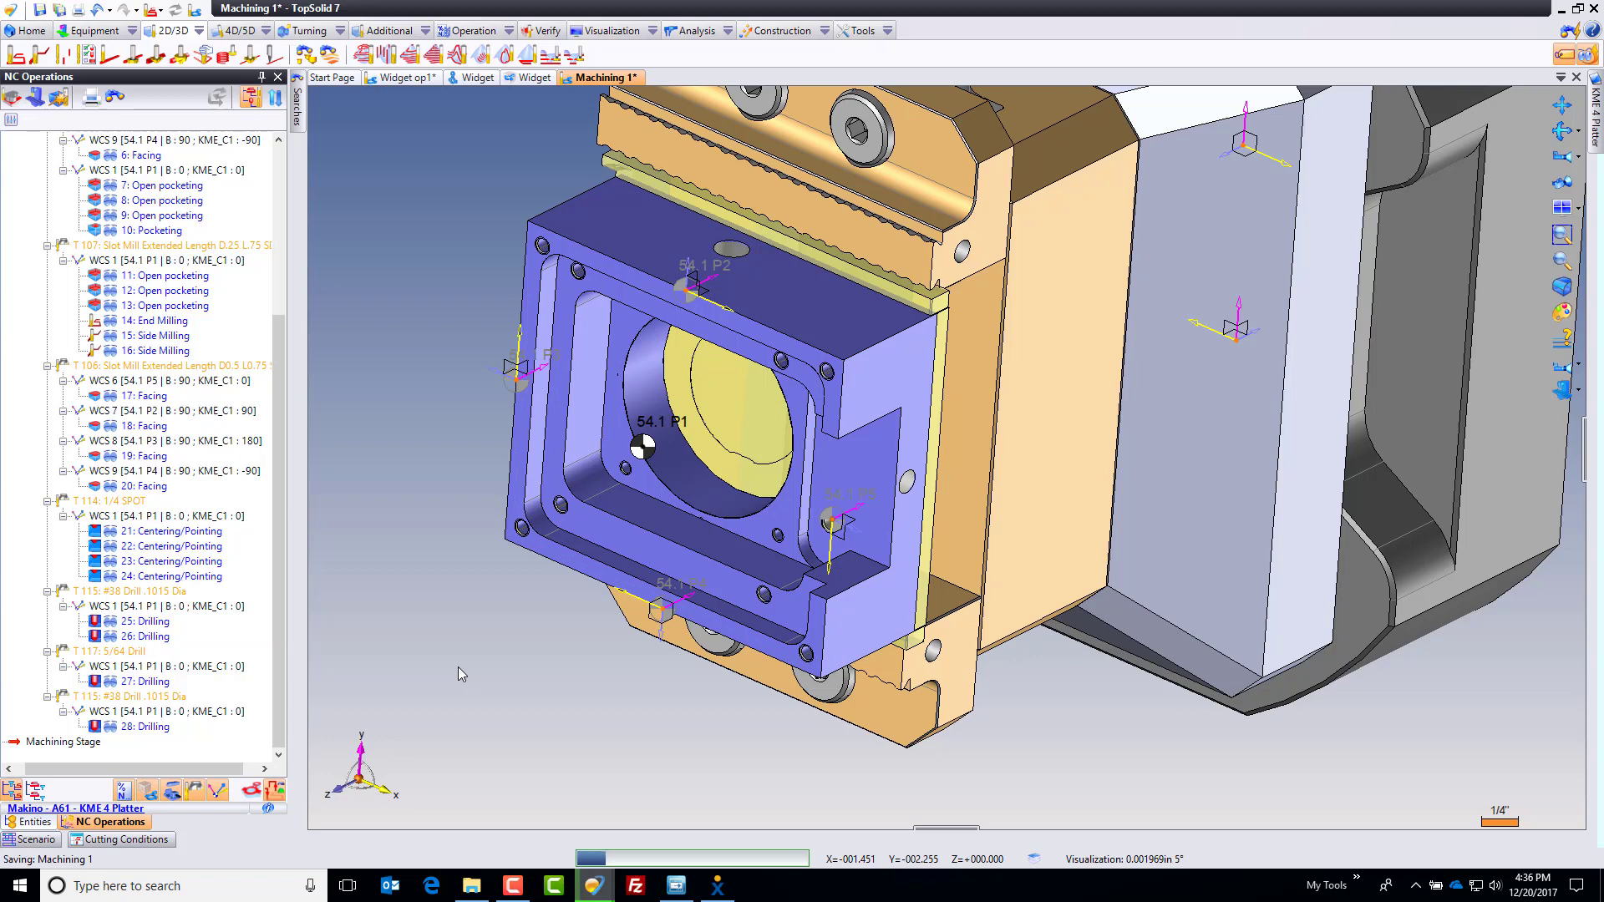